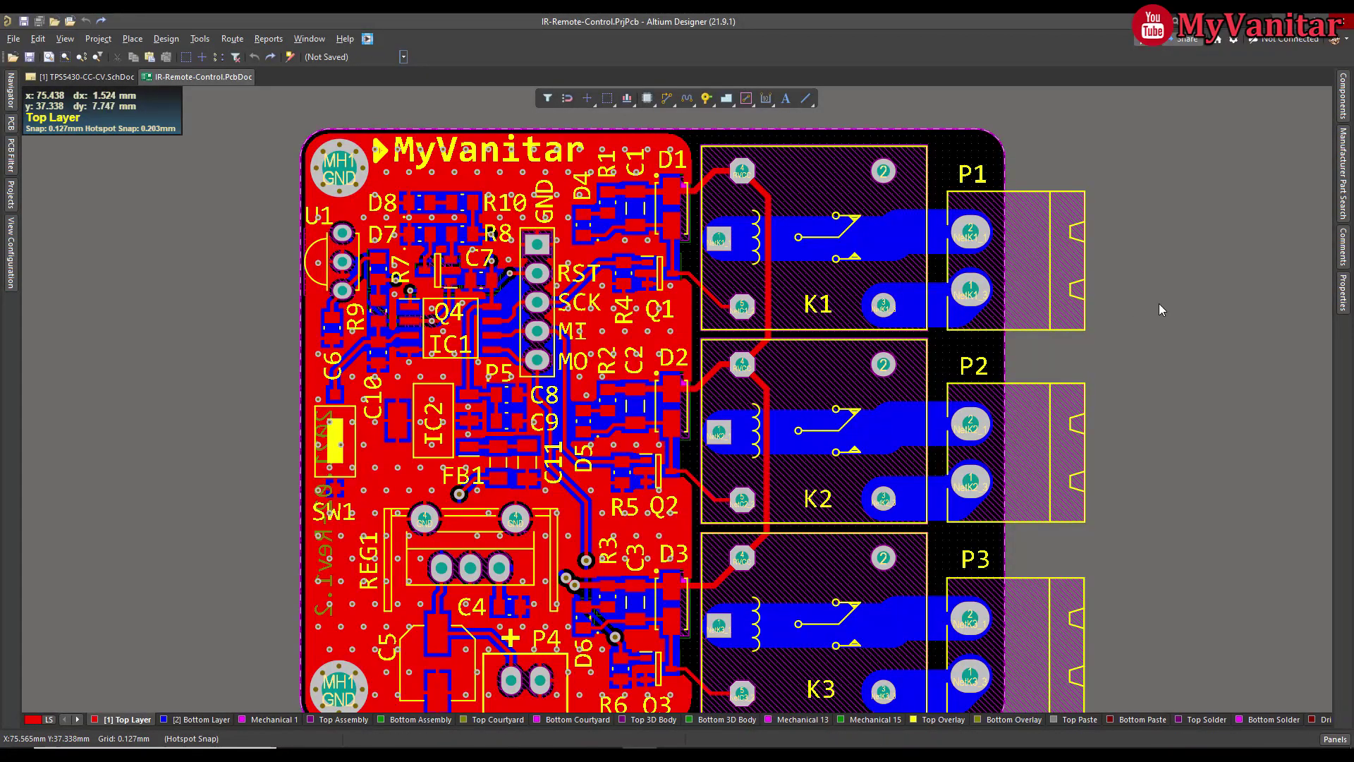
- Select the RVCC track segments around K1, K2 and D2 one by one, then clear the selection
{"action": "scroll", "coordinate": [1160, 311], "scroll_direction": "down", "scroll_amount": 1, "text": "ctrl"}
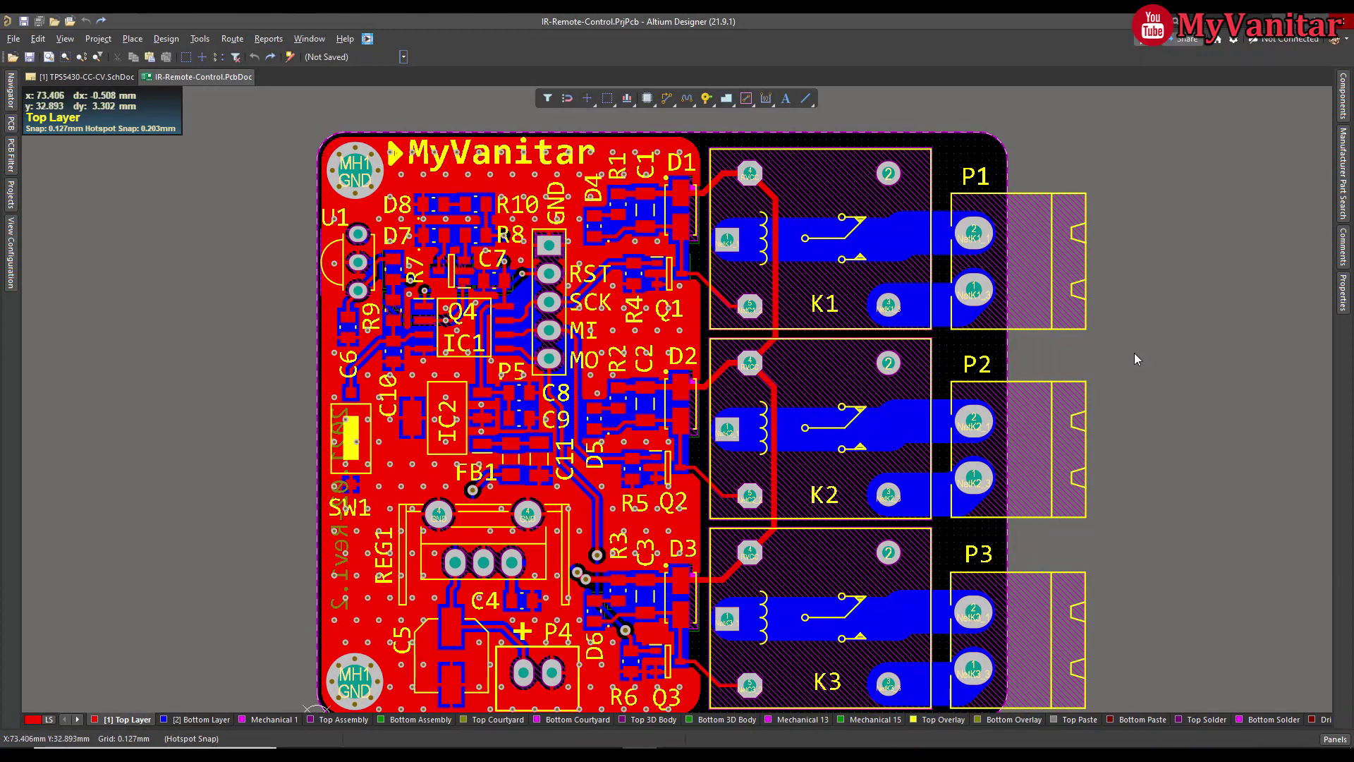
{"action": "right_click_drag", "start_coordinate": [1134, 353], "coordinate": [1146, 368]}
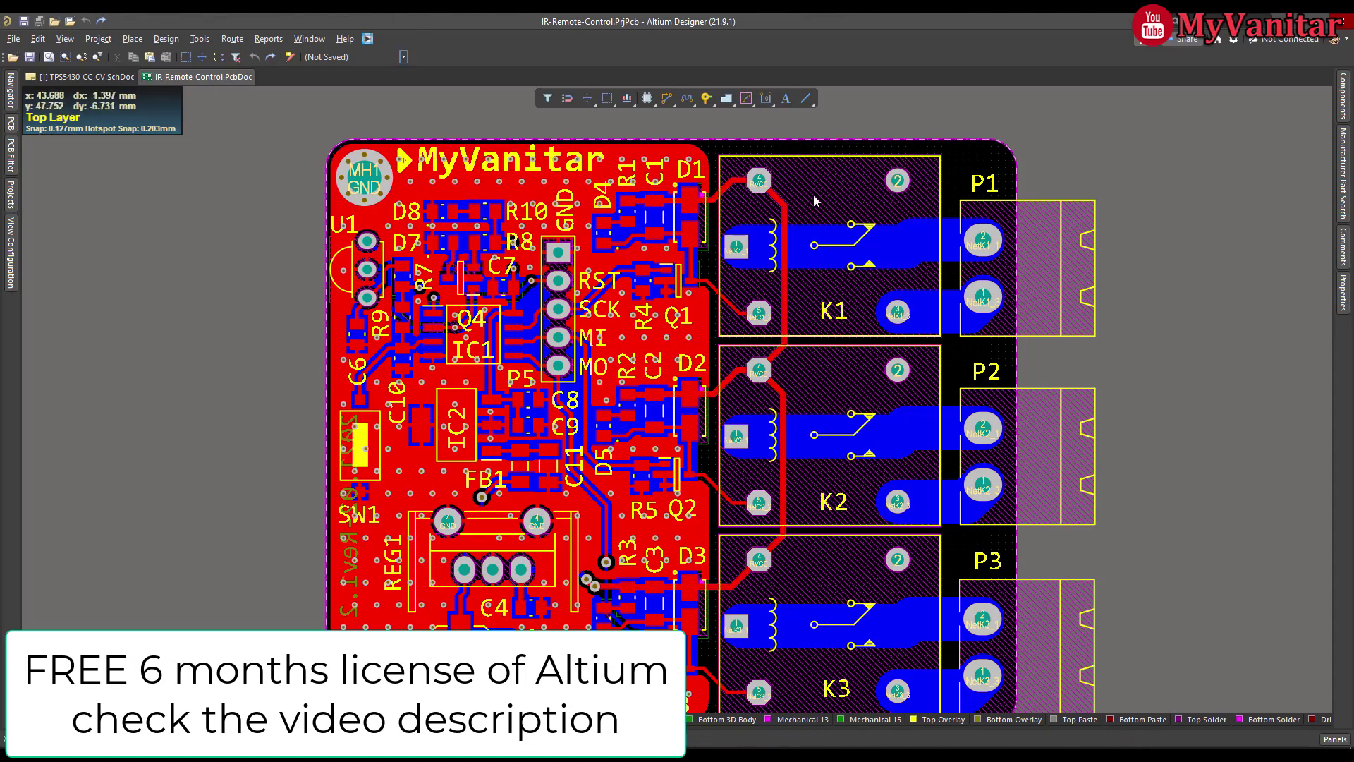
{"action": "scroll", "coordinate": [785, 203], "scroll_direction": "up", "scroll_amount": 4, "text": "ctrl"}
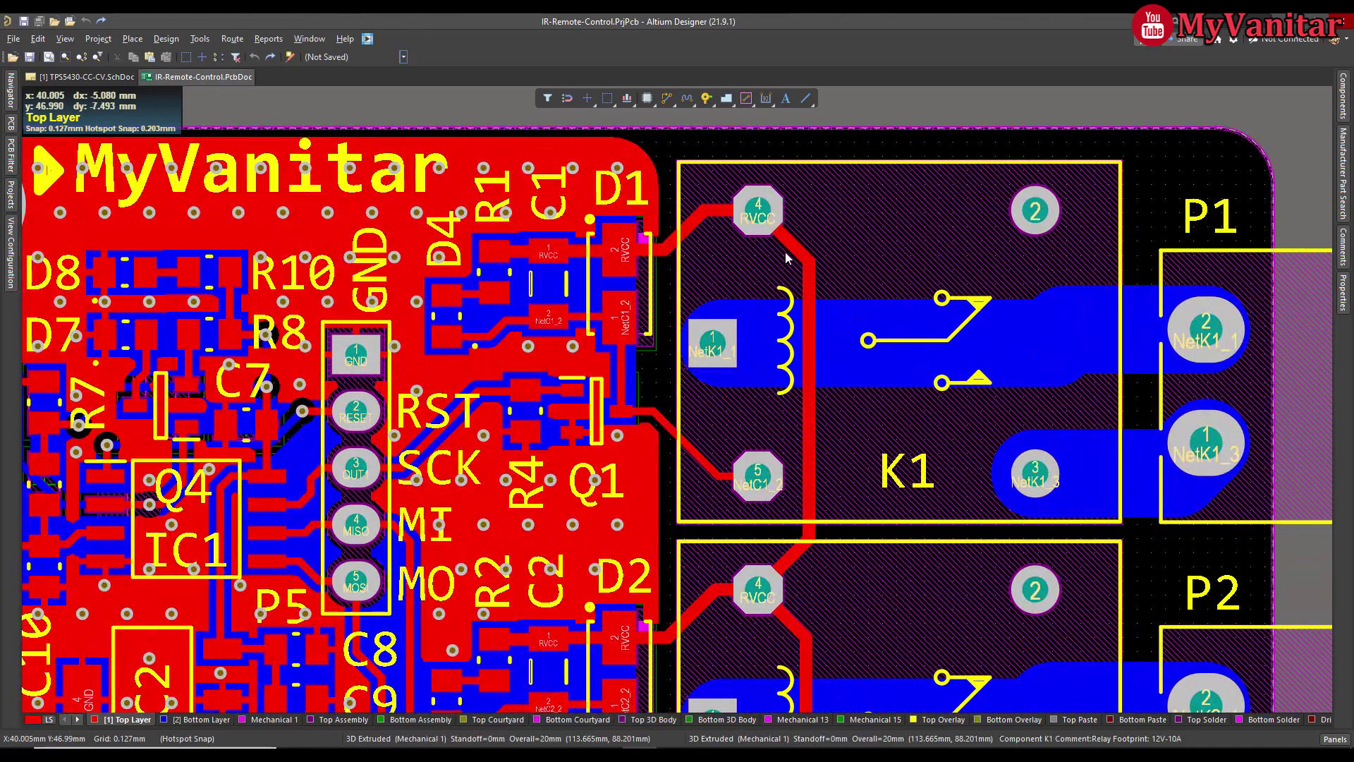
{"action": "left_click", "coordinate": [795, 248]}
{"action": "left_click", "coordinate": [723, 210], "text": "shift"}
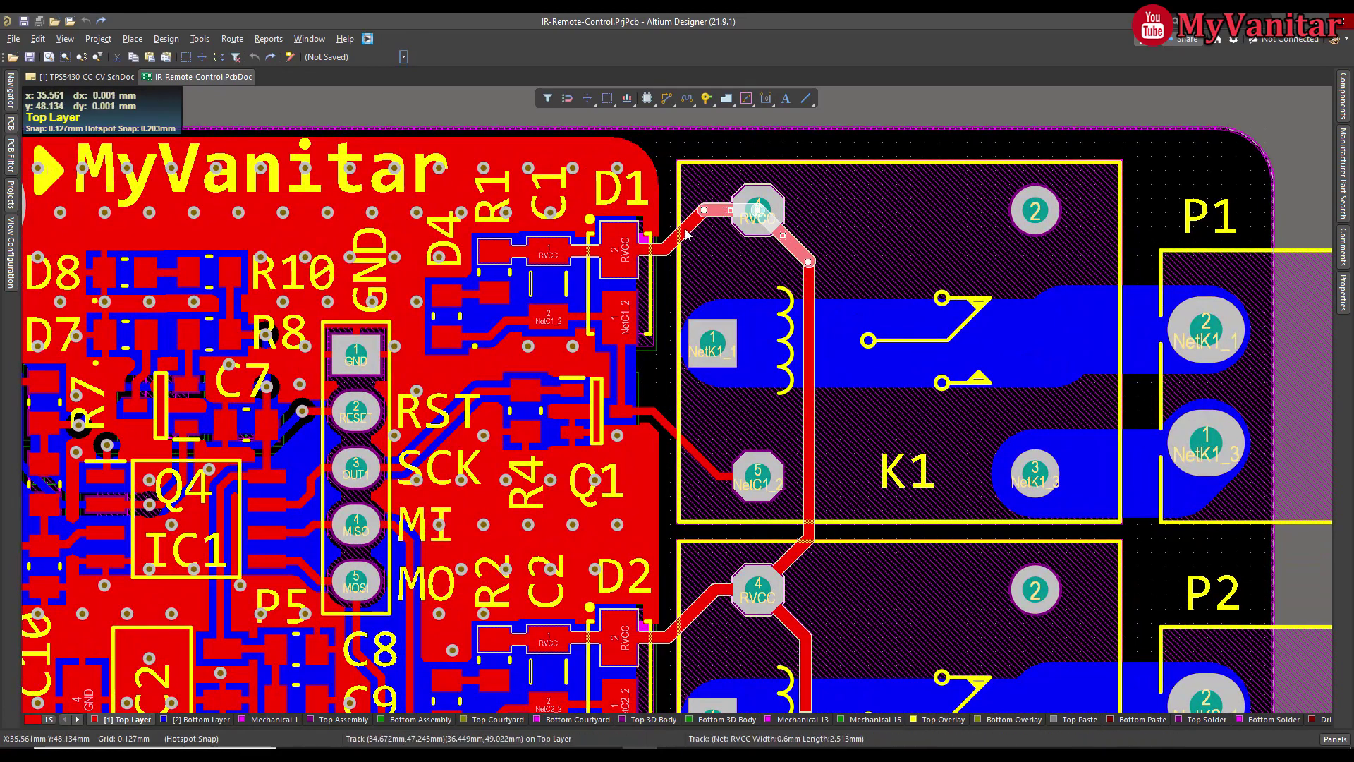
{"action": "left_click", "coordinate": [684, 230], "text": "shift"}
{"action": "right_click_drag", "start_coordinate": [836, 415], "coordinate": [818, 358]}
{"action": "left_click", "coordinate": [792, 367], "text": "shift"}
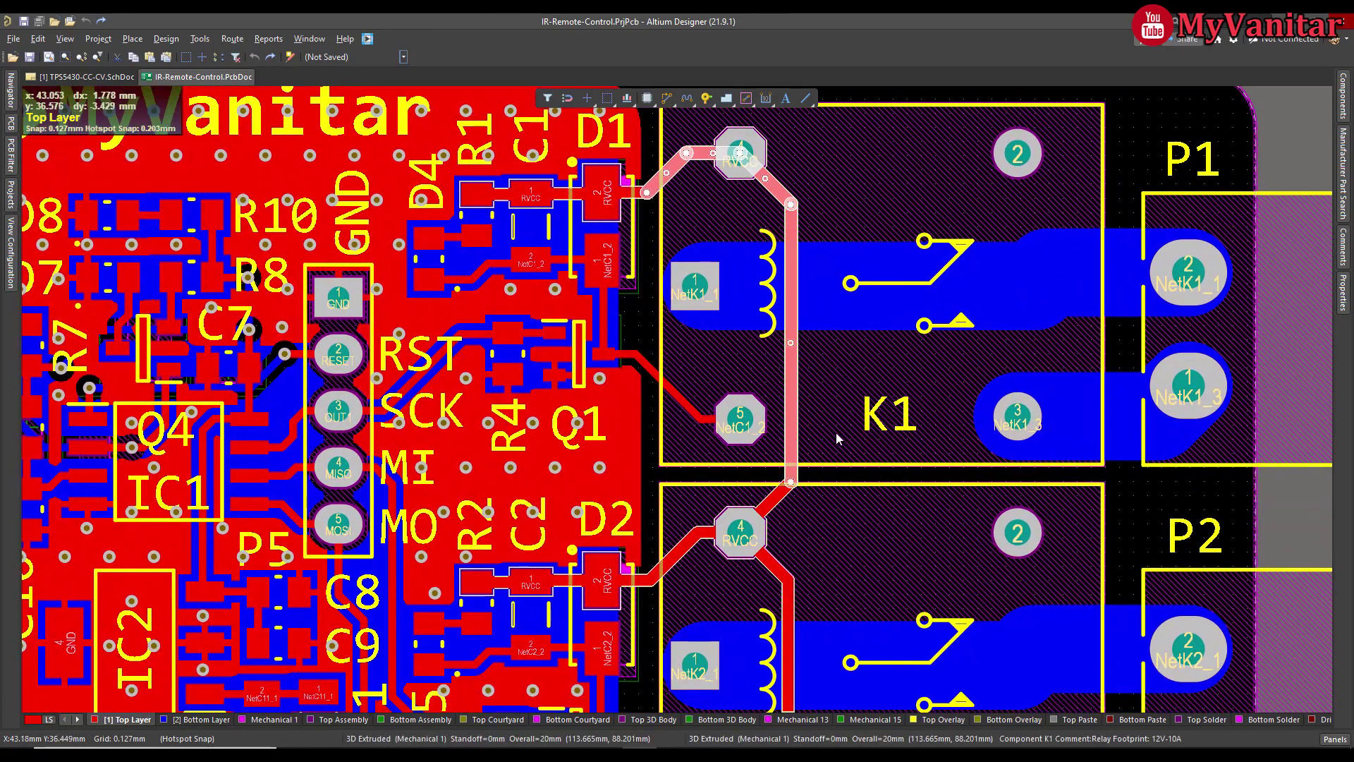
{"action": "right_click_drag", "start_coordinate": [816, 481], "coordinate": [829, 387]}
{"action": "left_click", "coordinate": [783, 413], "text": "shift"}
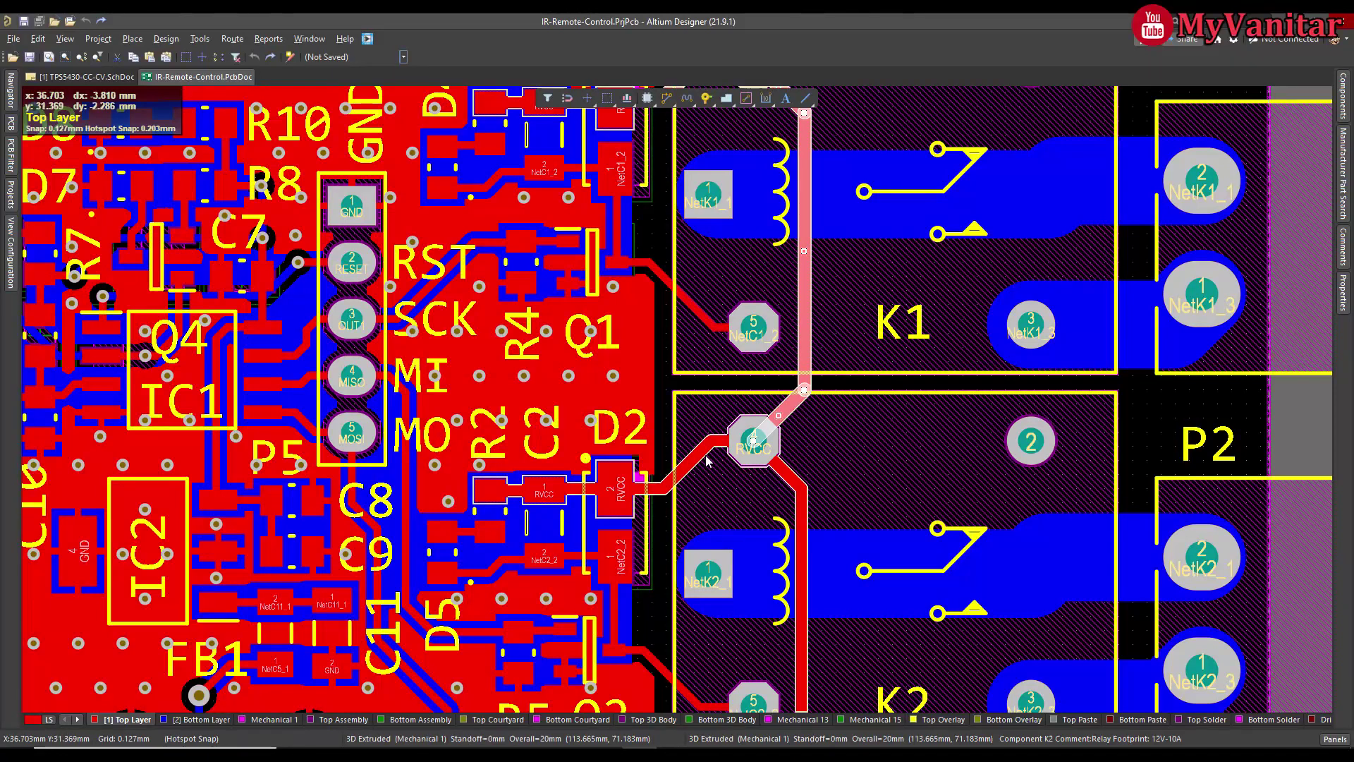
{"action": "left_click", "coordinate": [702, 462], "text": "shift"}
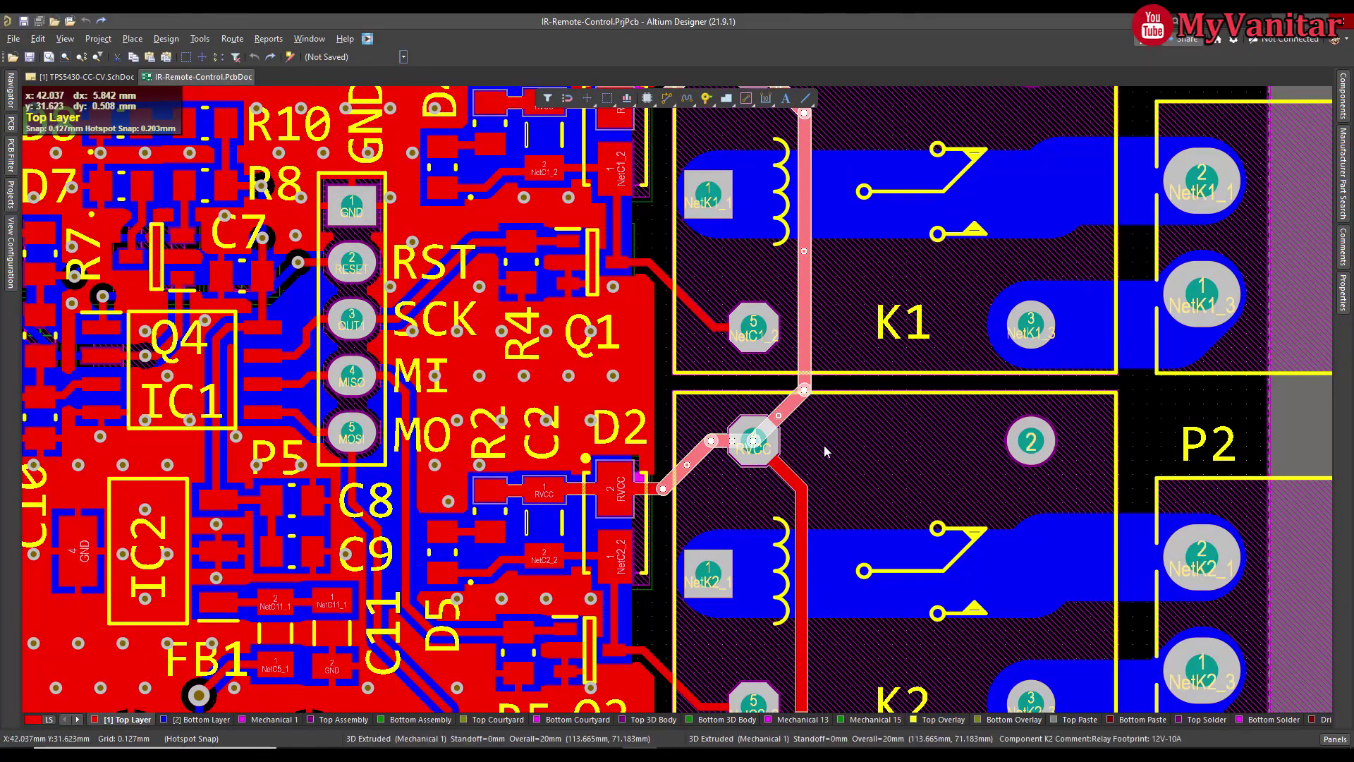
{"action": "scroll", "coordinate": [825, 419], "scroll_direction": "down", "scroll_amount": 3, "text": "ctrl"}
{"action": "left_click", "coordinate": [1101, 223]}
- Select the vertical track past K1 and grow it to the whole connected RVCC net with Tab, then deselect
{"action": "right_click_drag", "start_coordinate": [819, 331], "coordinate": [785, 282]}
{"action": "scroll", "coordinate": [785, 282], "scroll_direction": "up", "scroll_amount": 1, "text": "ctrl"}
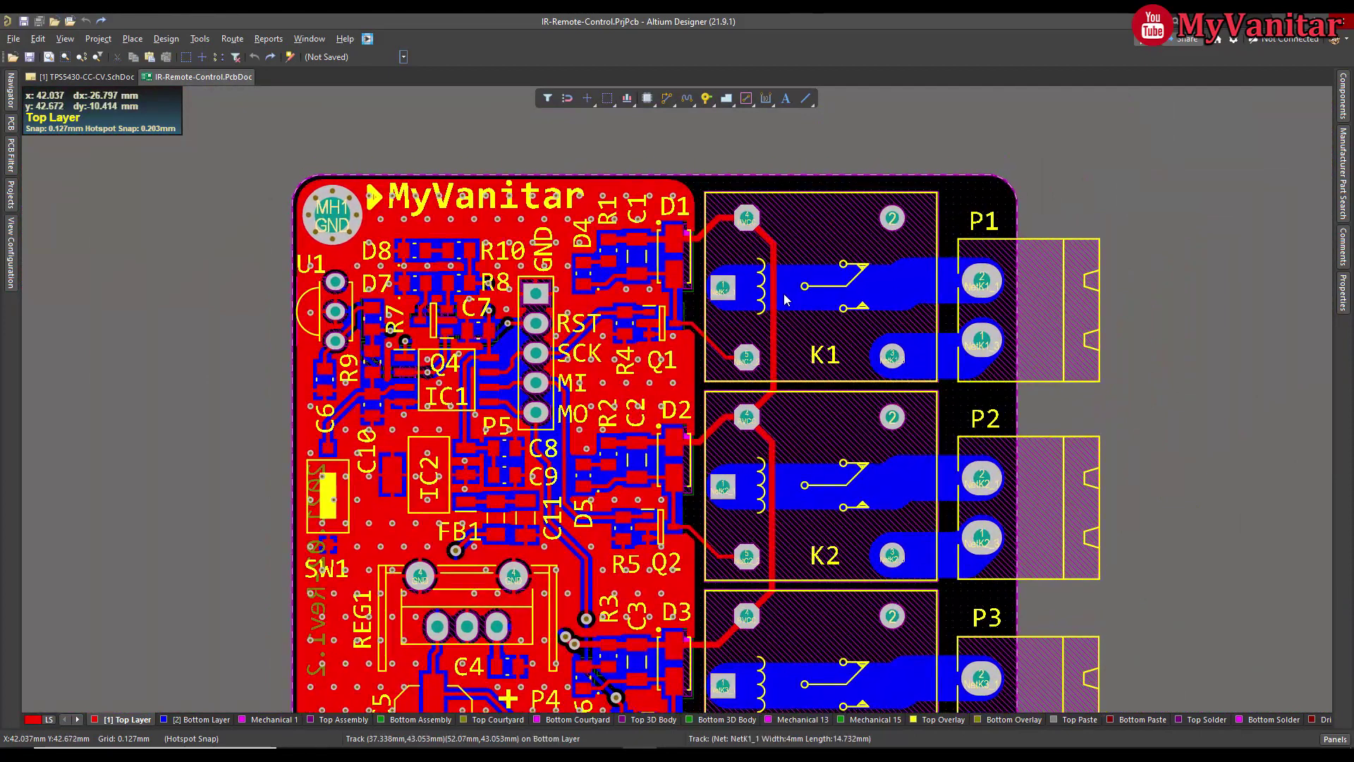
{"action": "left_click", "coordinate": [775, 332]}
{"action": "key", "text": "Tab"}
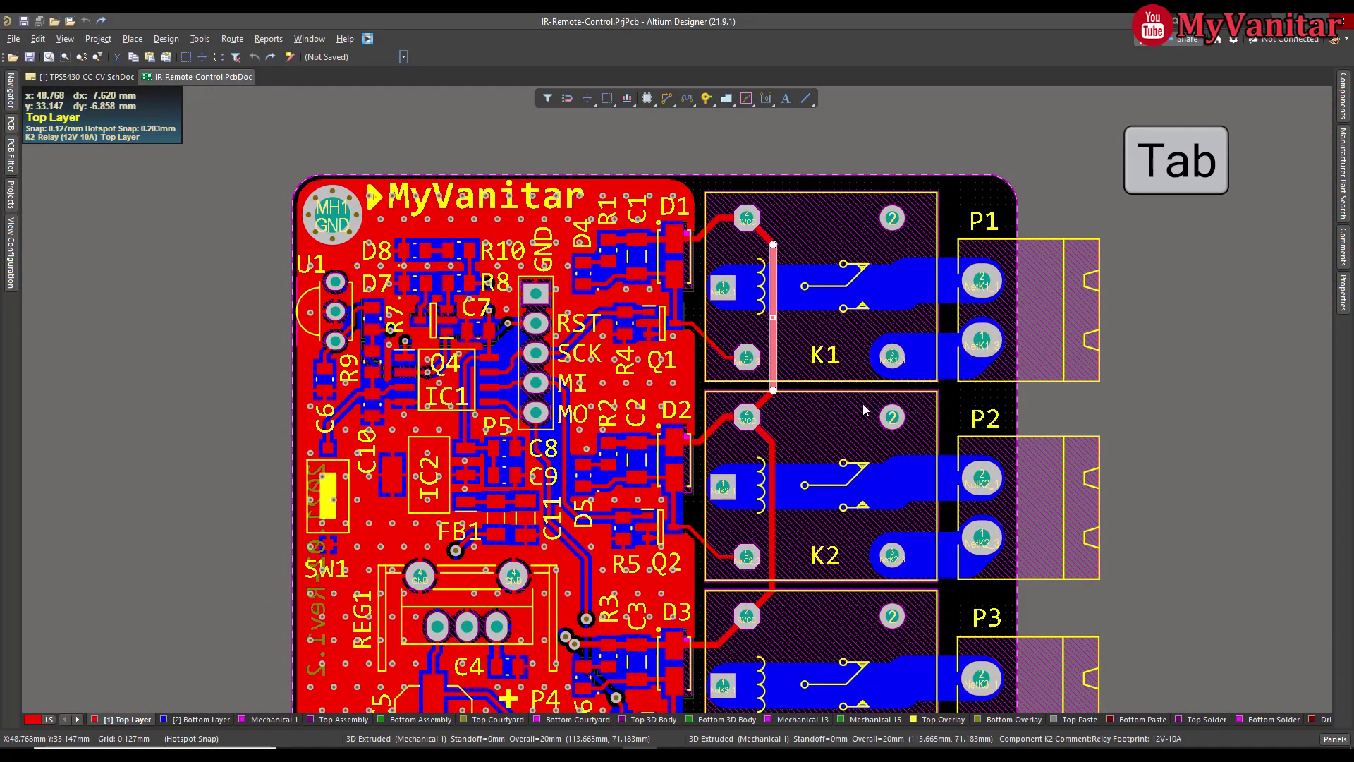
{"action": "key", "text": "Tab"}
{"action": "scroll", "coordinate": [903, 388], "scroll_direction": "down", "scroll_amount": 1}
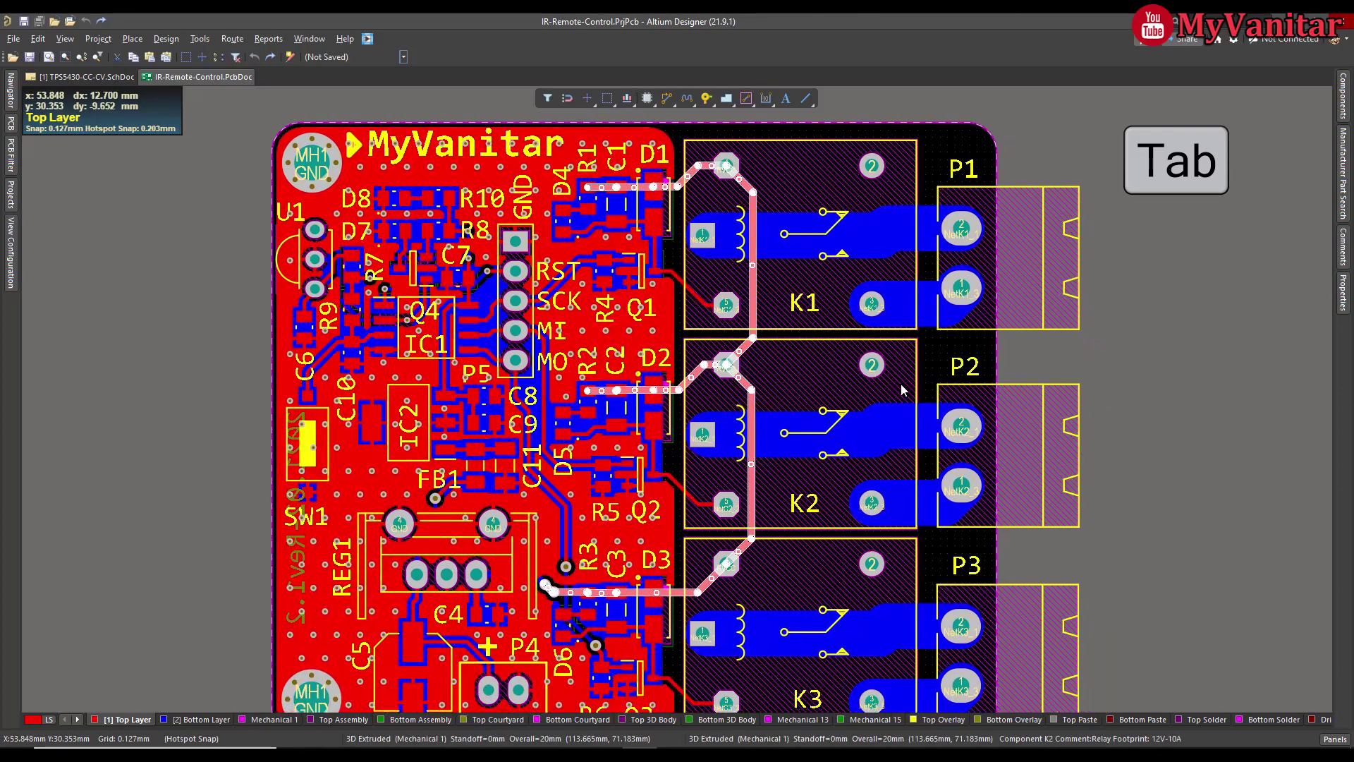
{"action": "left_click", "coordinate": [1108, 361]}
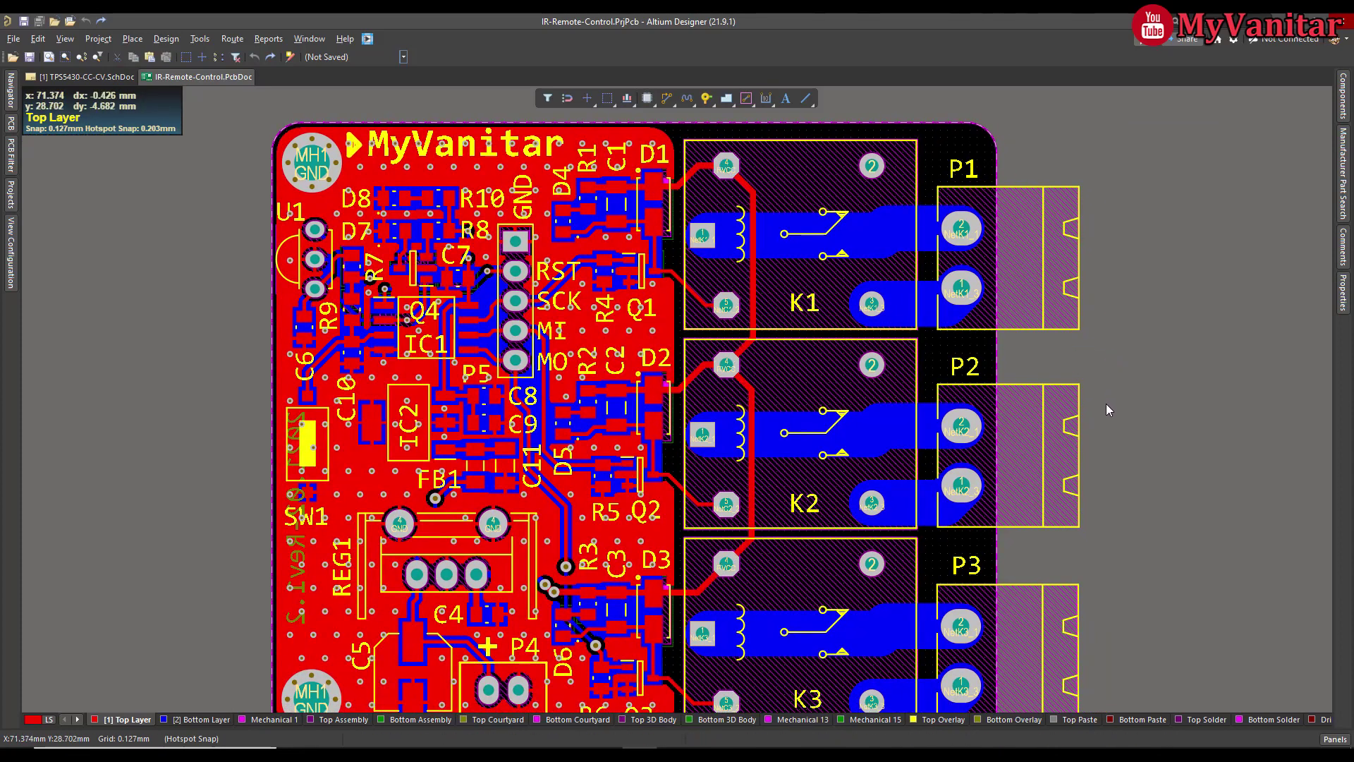
- Repeat the Tab net selection from the diagonal track at K2 pin 4, clearing it afterwards
{"action": "scroll", "coordinate": [921, 412], "scroll_direction": "down", "scroll_amount": 1}
{"action": "left_click", "coordinate": [760, 362]}
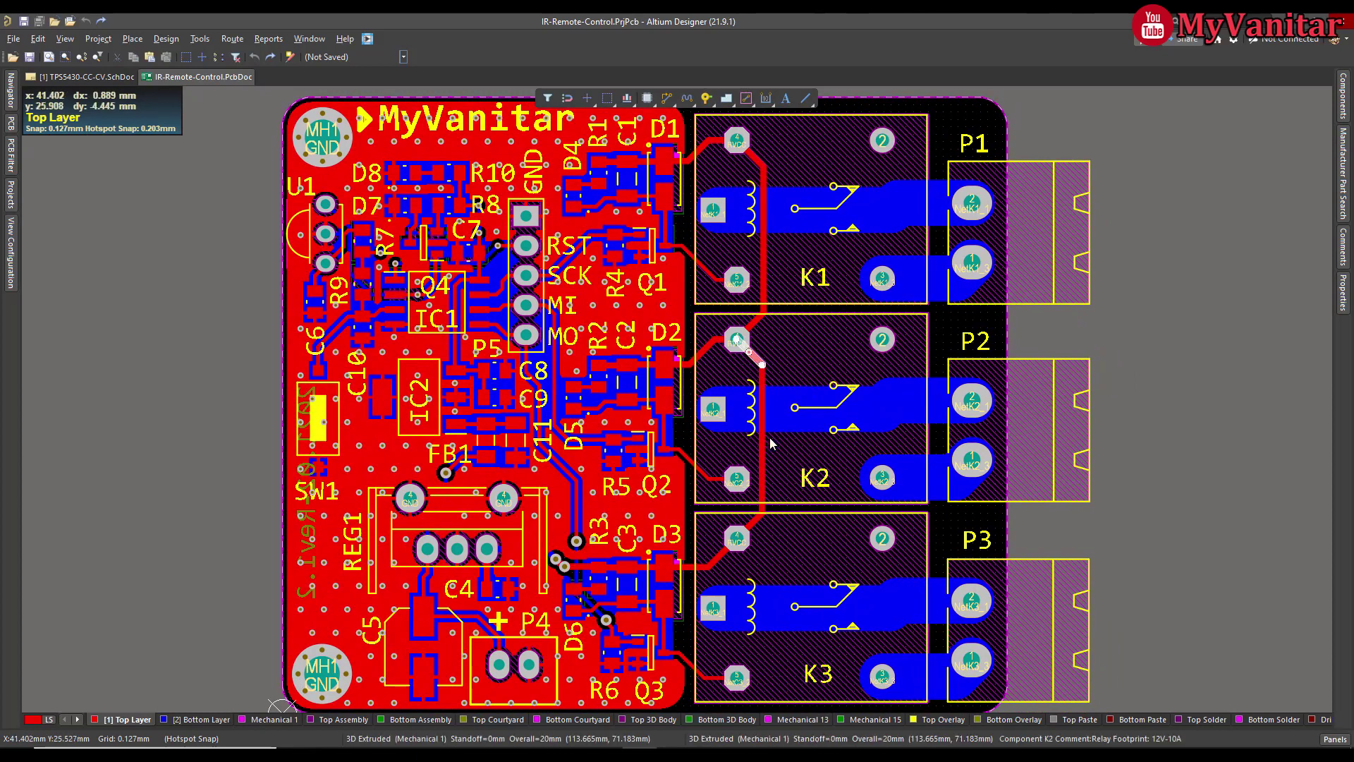
{"action": "key", "text": "Tab"}
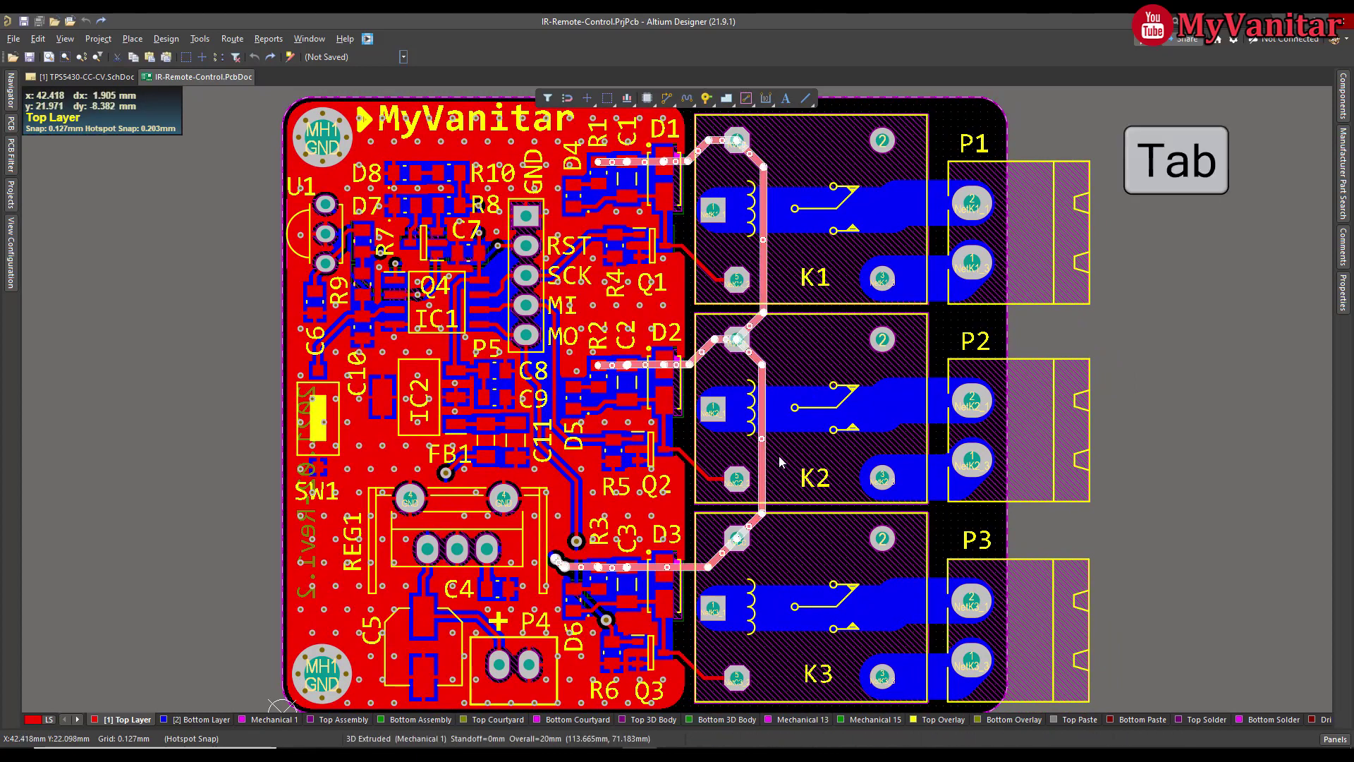
{"action": "right_click_drag", "start_coordinate": [1151, 299], "coordinate": [1129, 330]}
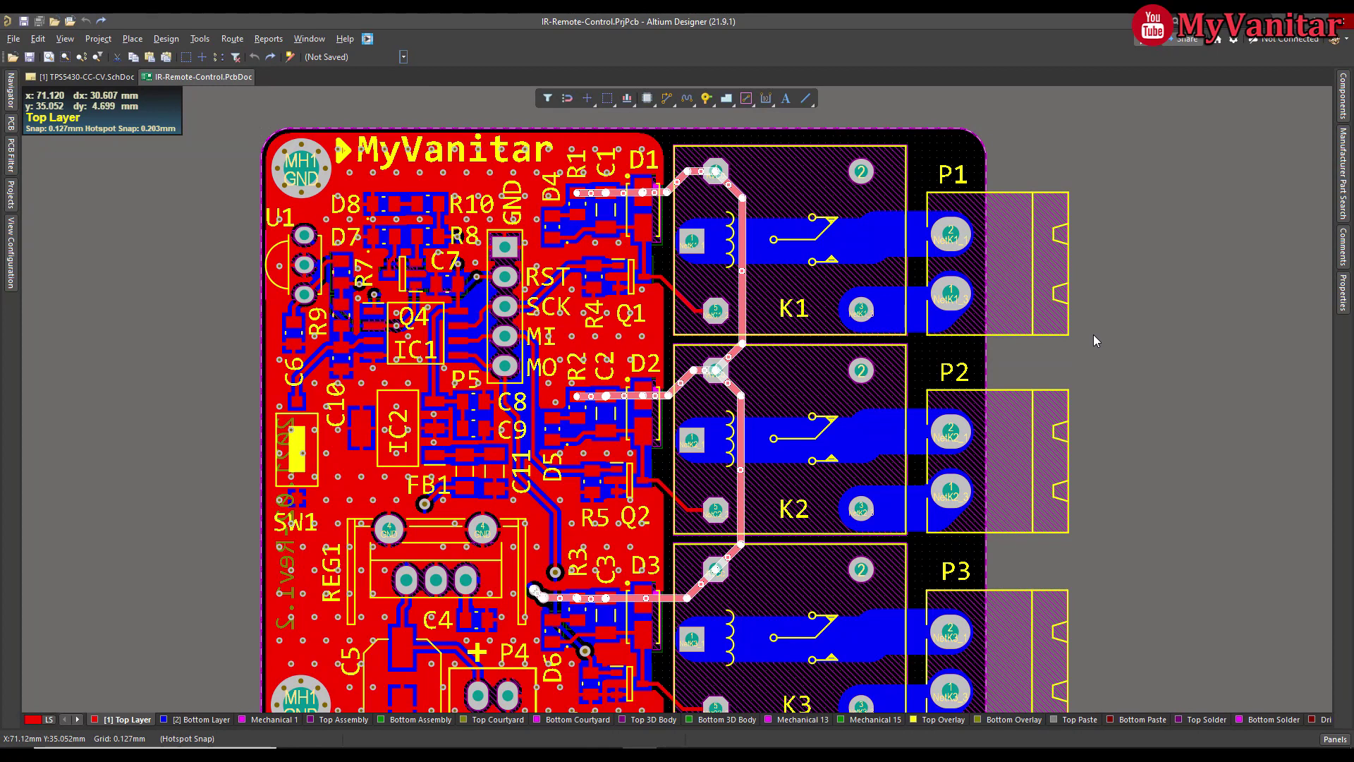
{"action": "left_click", "coordinate": [1094, 334]}
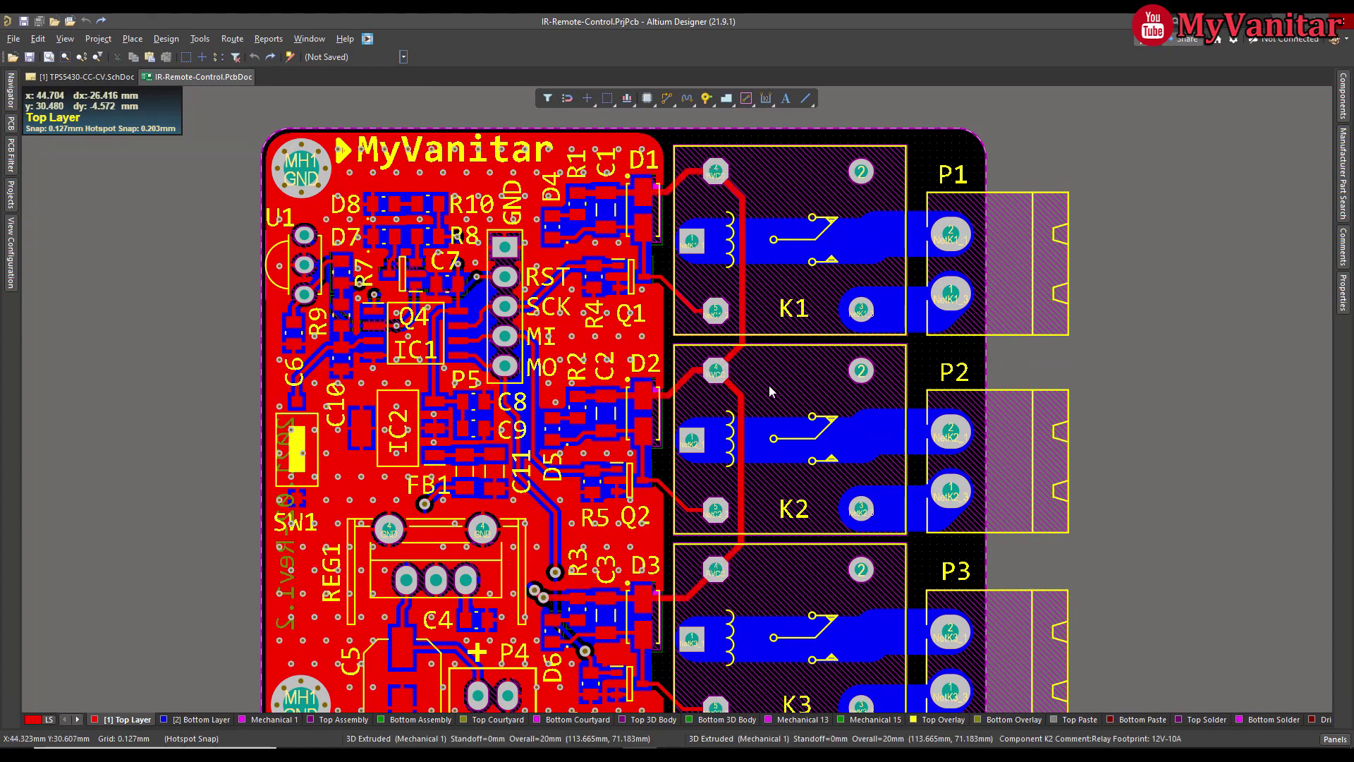
{"action": "left_click", "coordinate": [735, 353]}
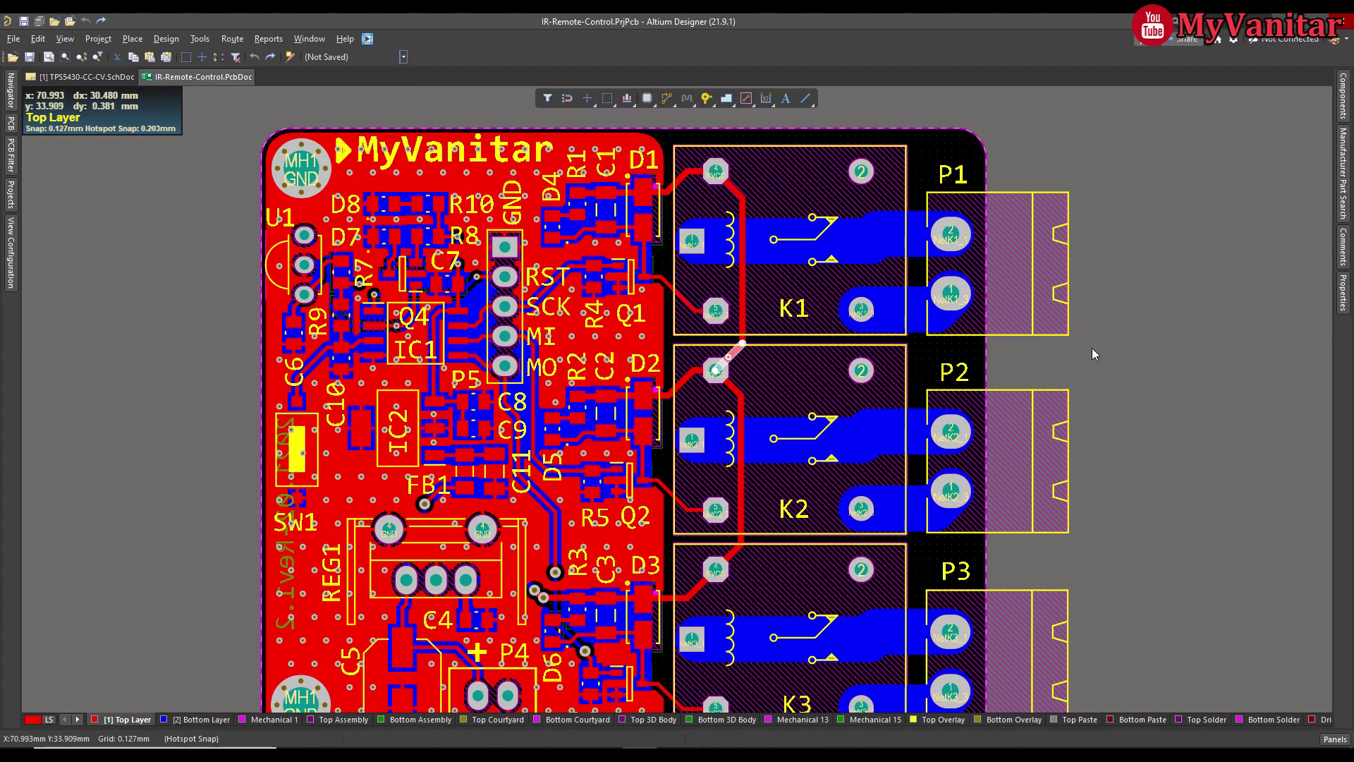
{"action": "key", "text": "Tab"}
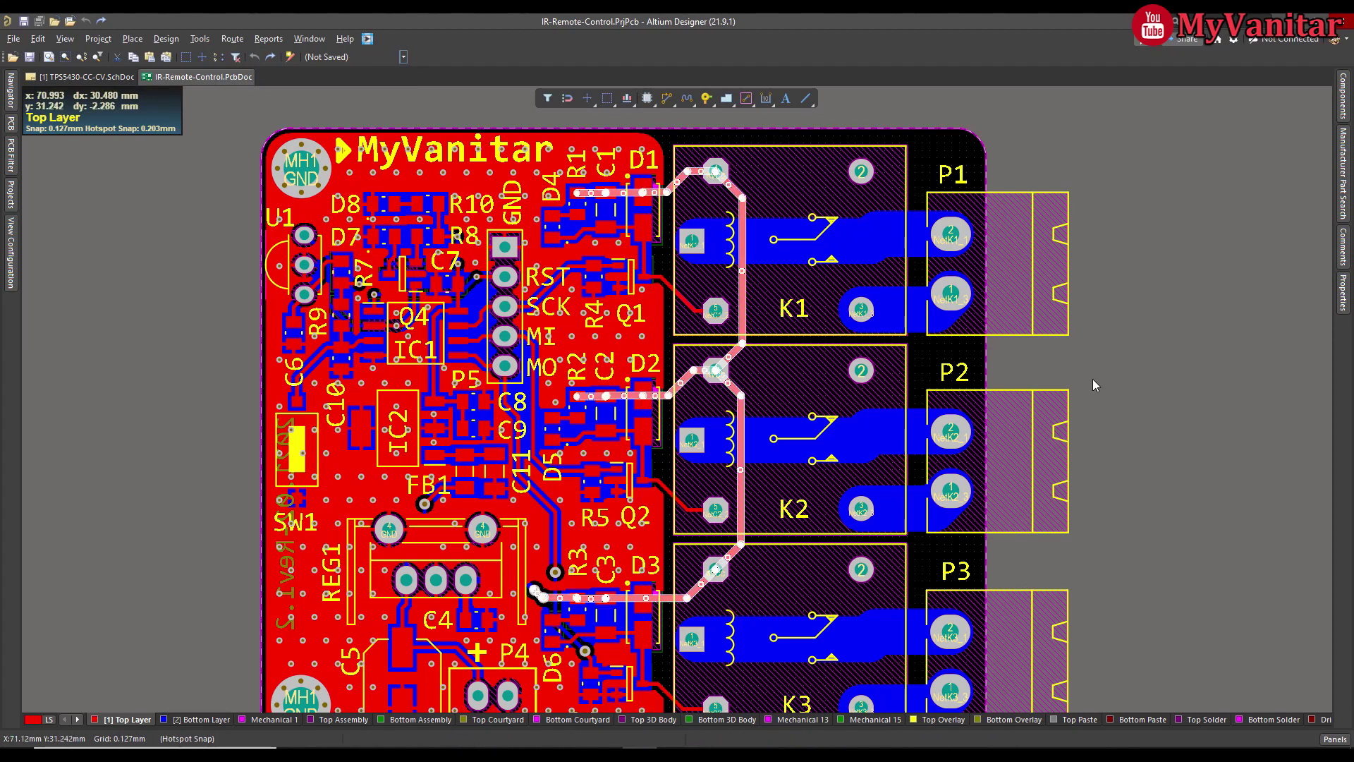
{"action": "left_click", "coordinate": [1104, 366]}
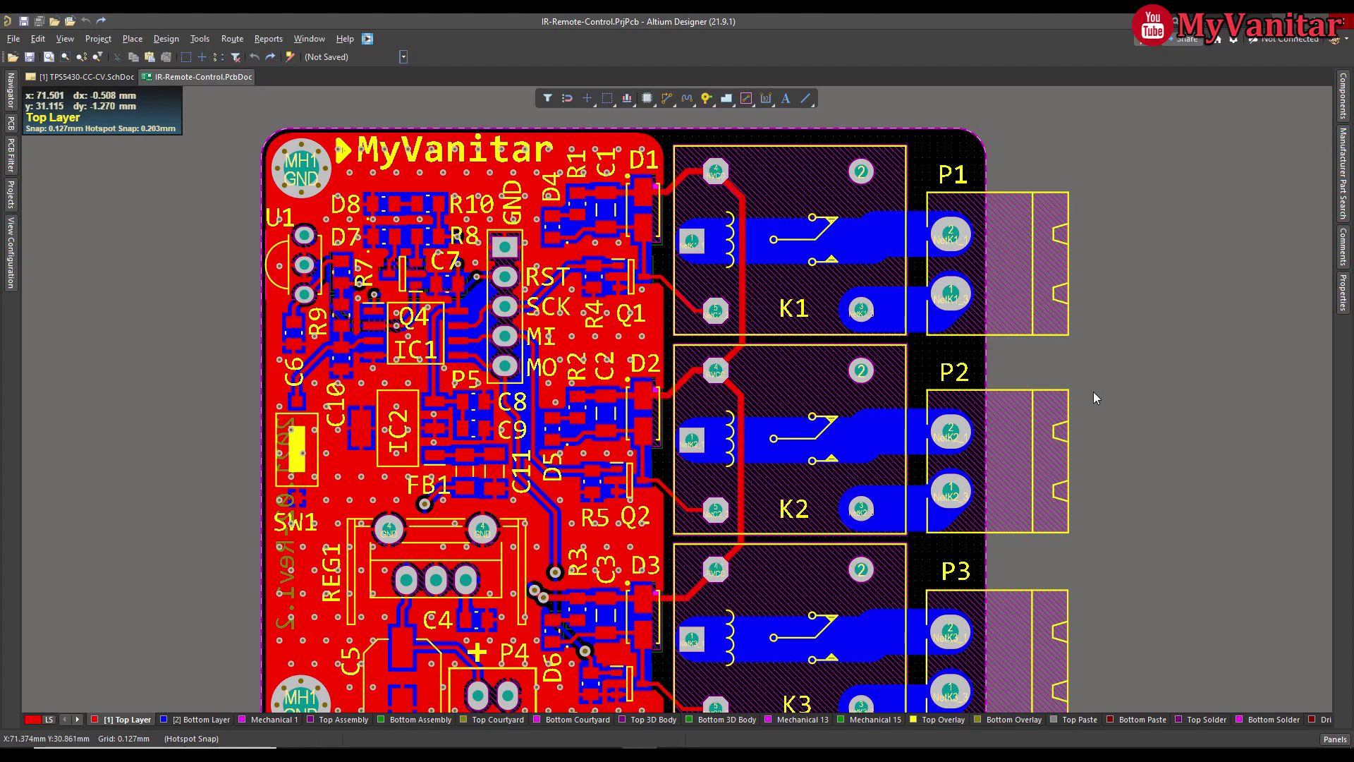
{"action": "right_click_drag", "start_coordinate": [1093, 402], "coordinate": [1093, 392]}
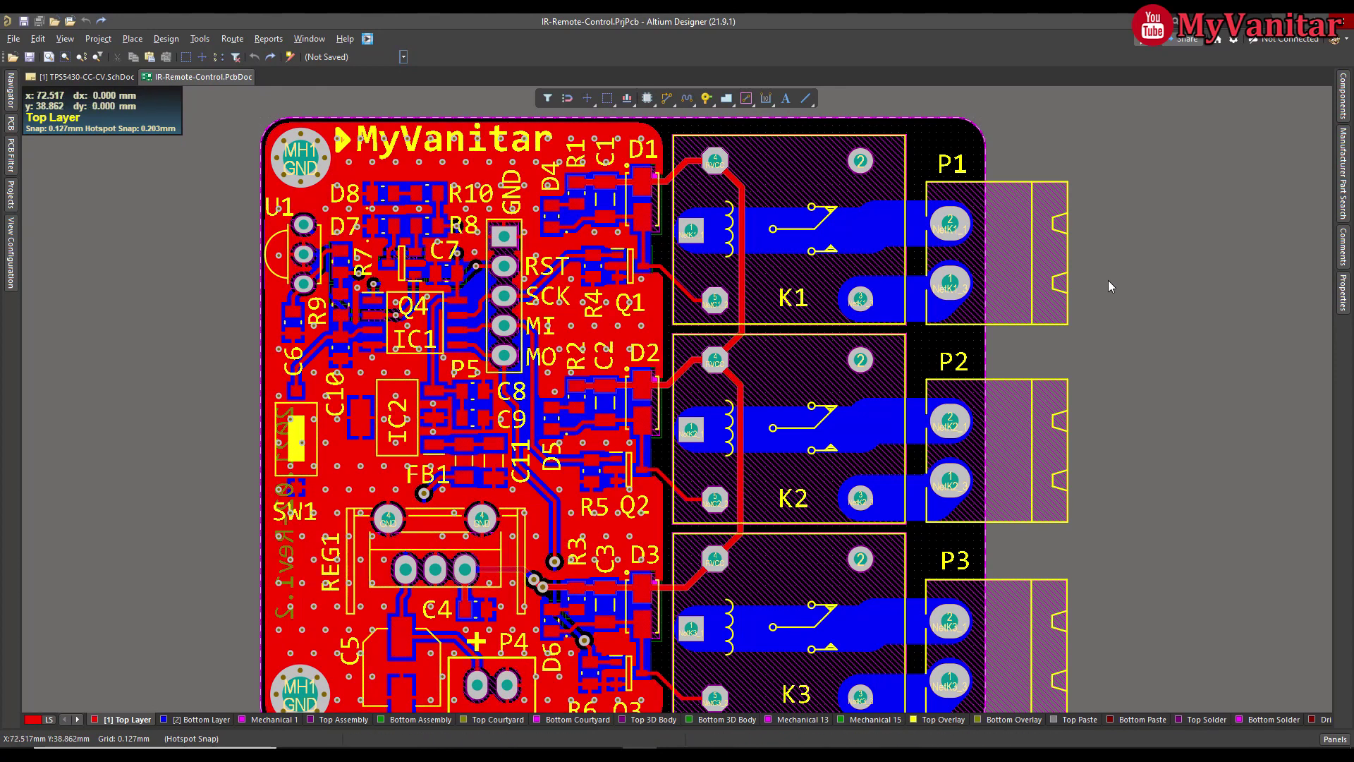
- From the RVCC track at K1 pin 4, find similar objects with Net set to Same
{"action": "scroll", "coordinate": [1121, 282], "scroll_direction": "up", "scroll_amount": 1}
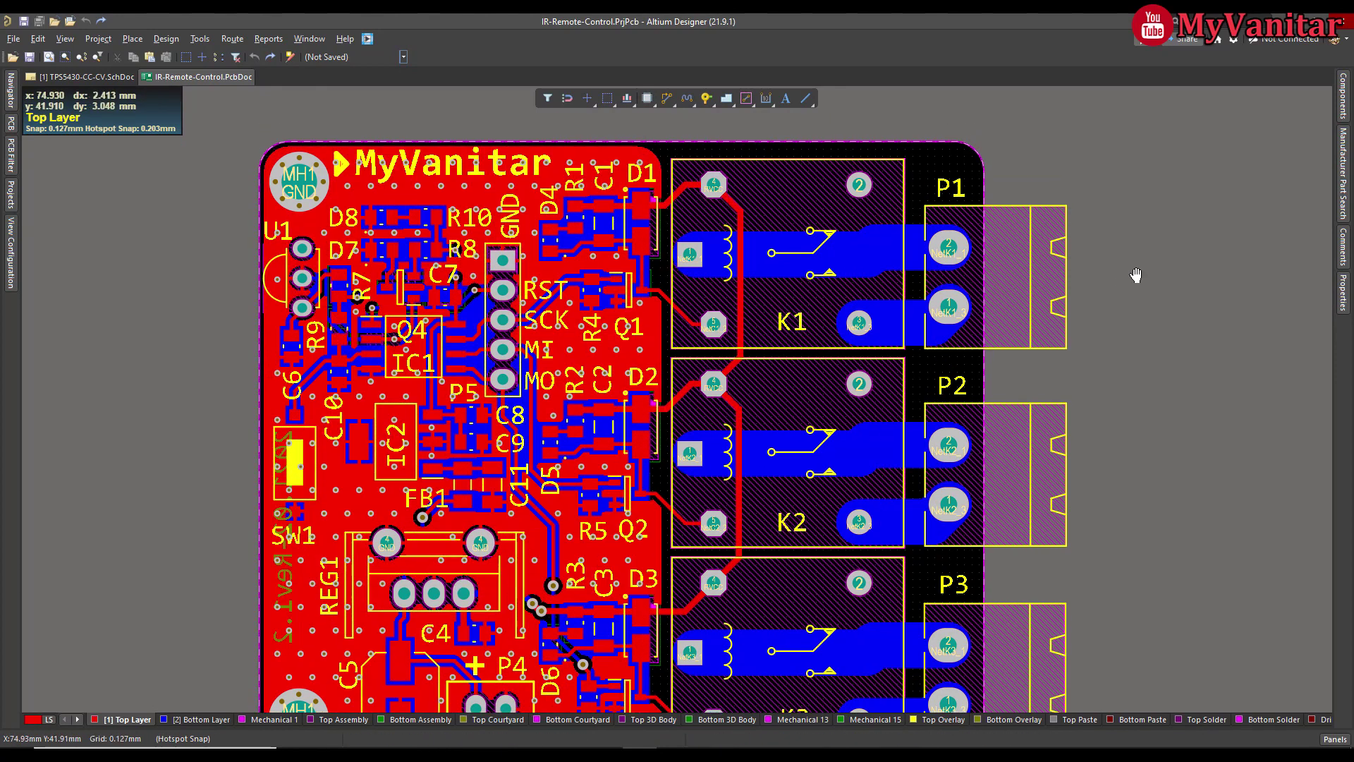
{"action": "left_click", "coordinate": [741, 213]}
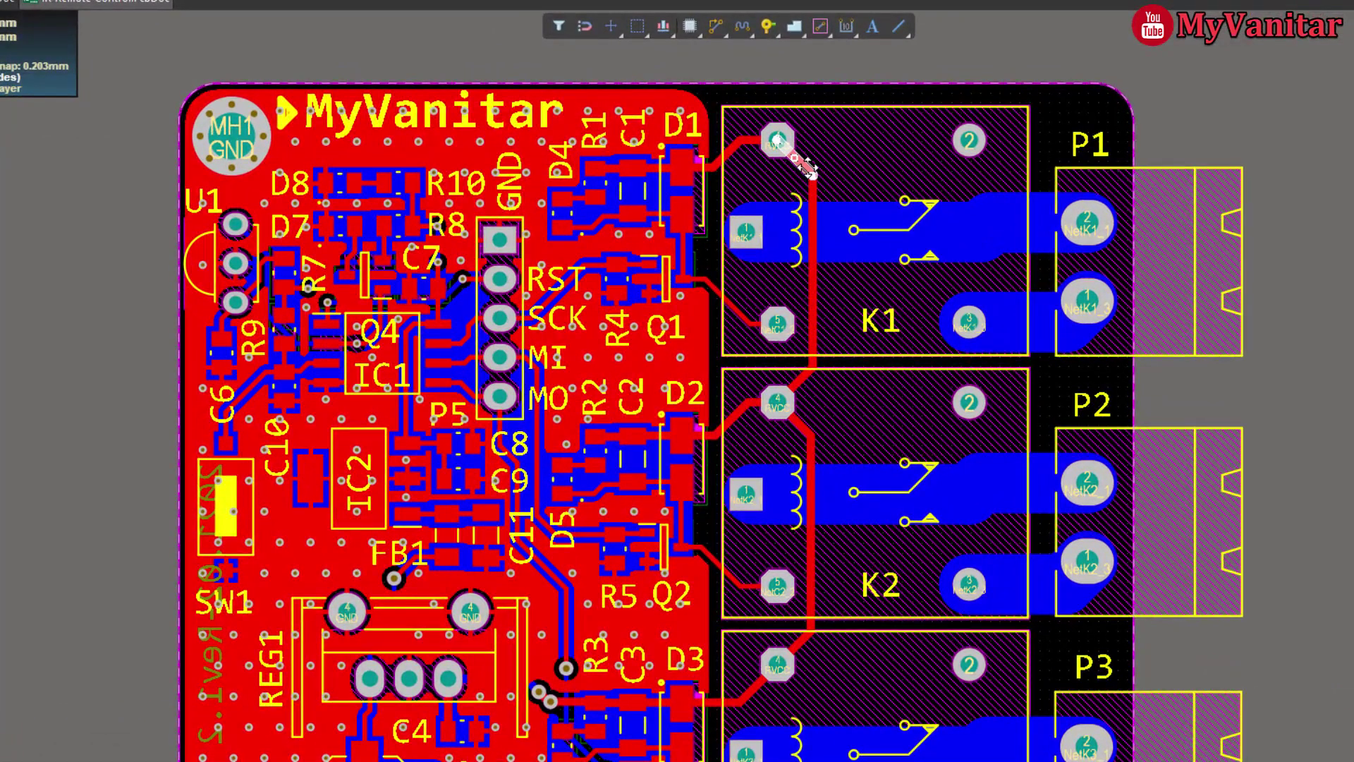
{"action": "right_click", "coordinate": [809, 170]}
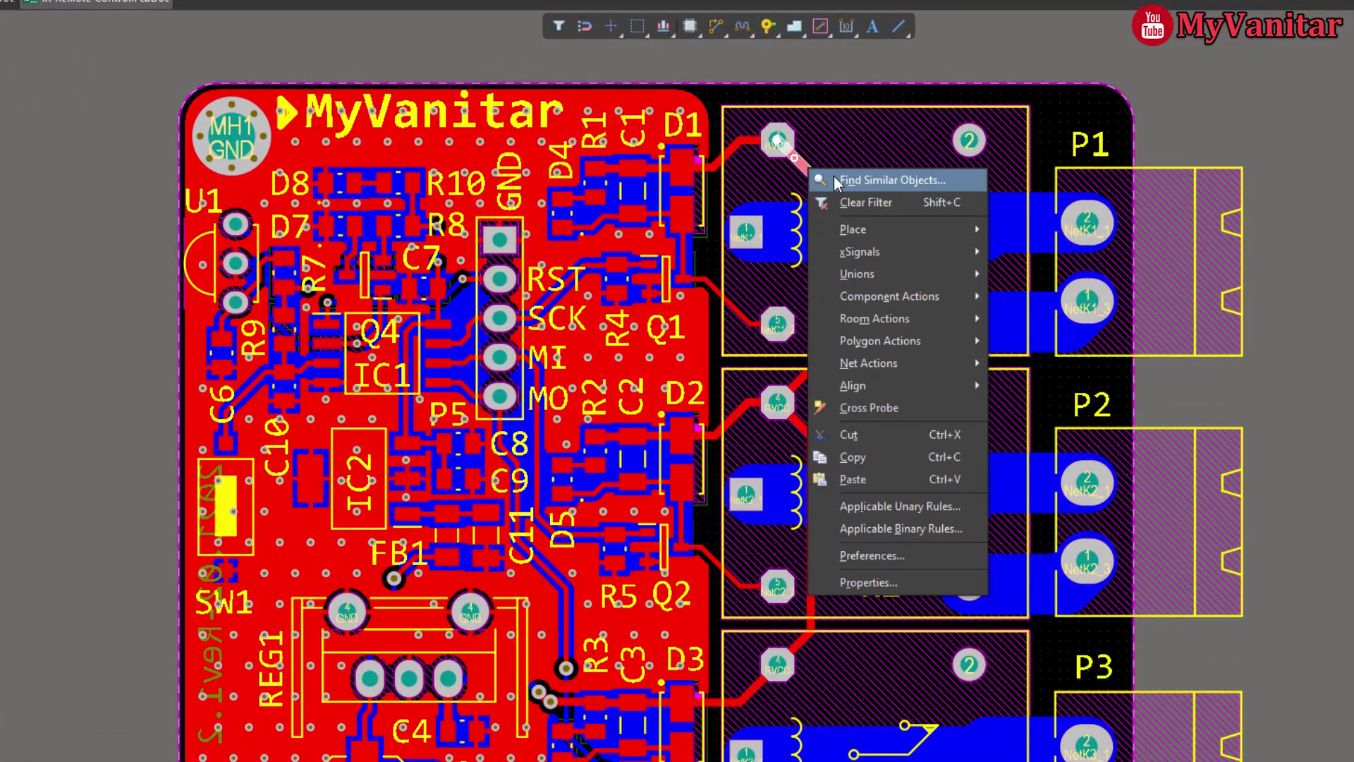
{"action": "left_click", "coordinate": [835, 181]}
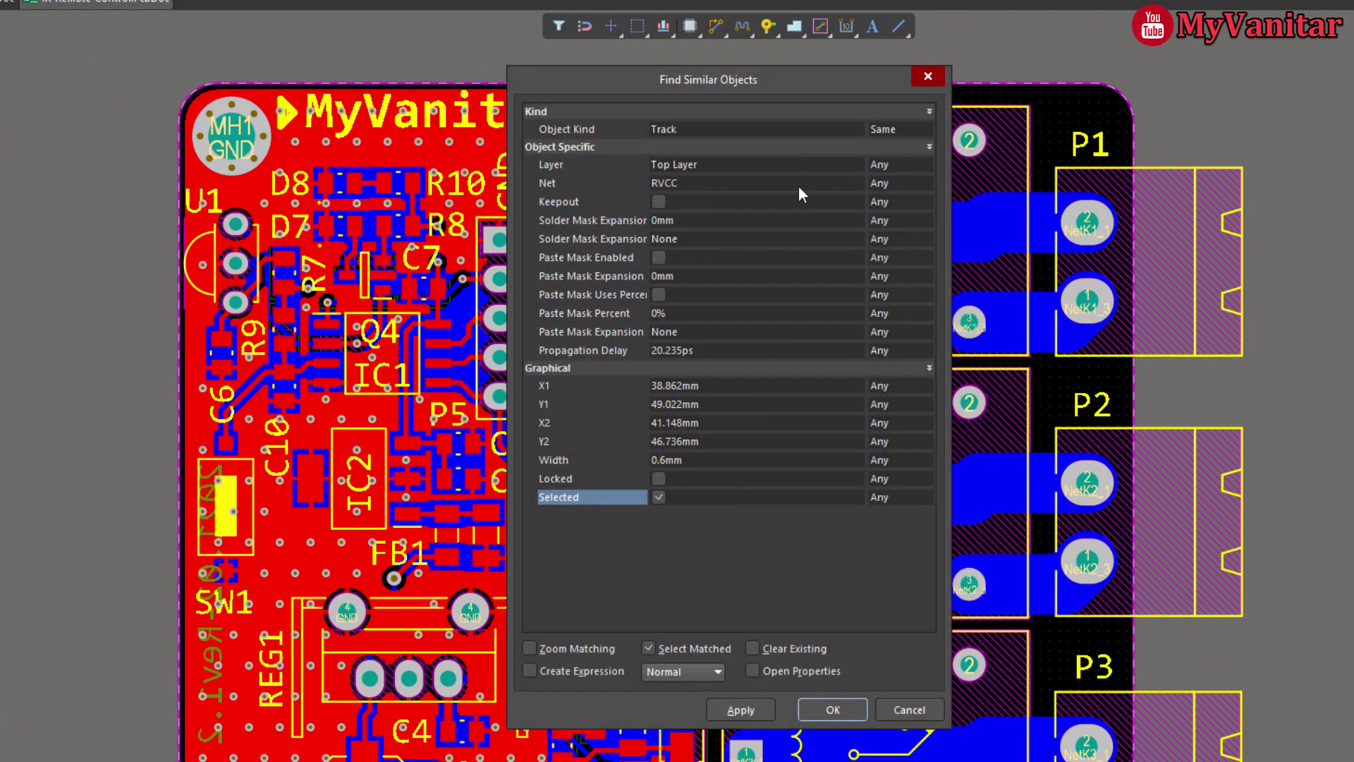
{"action": "left_click", "coordinate": [926, 182]}
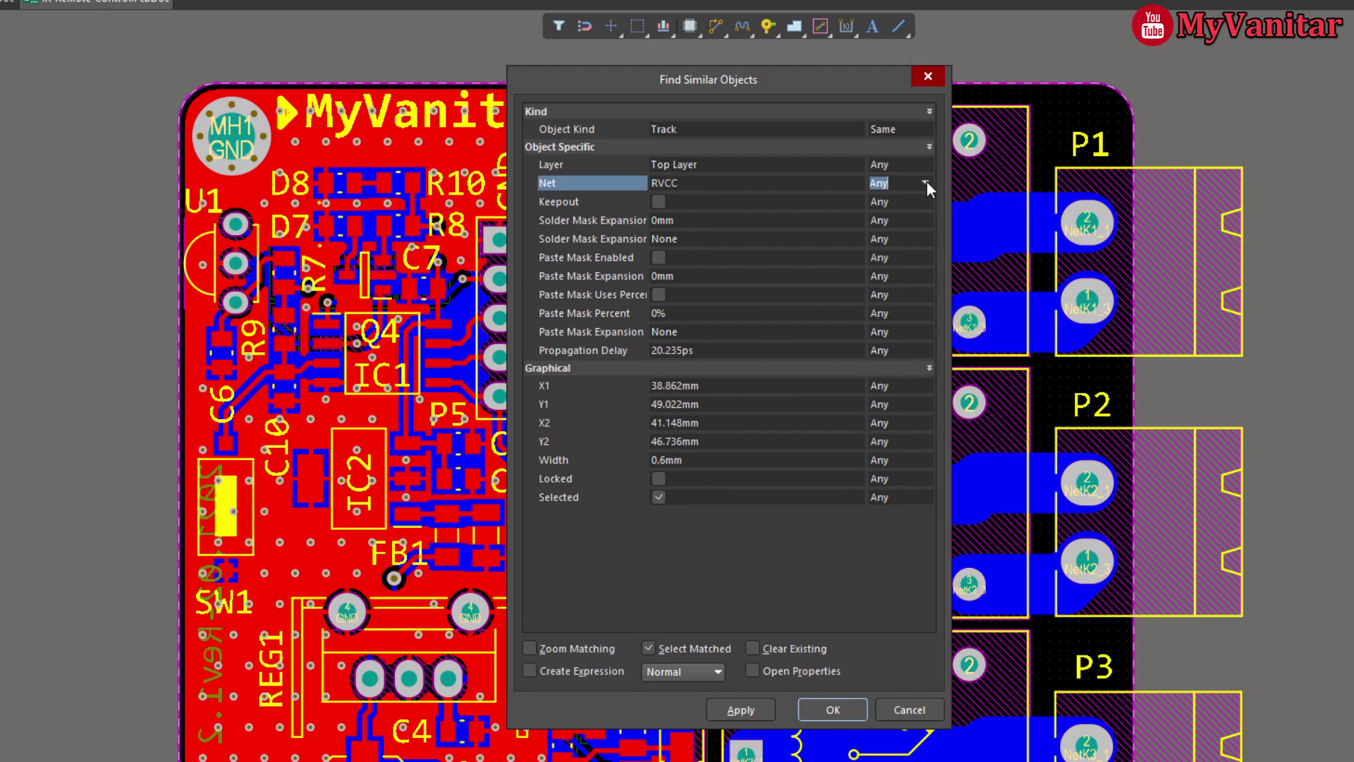
{"action": "left_click", "coordinate": [925, 182]}
{"action": "left_click", "coordinate": [922, 213]}
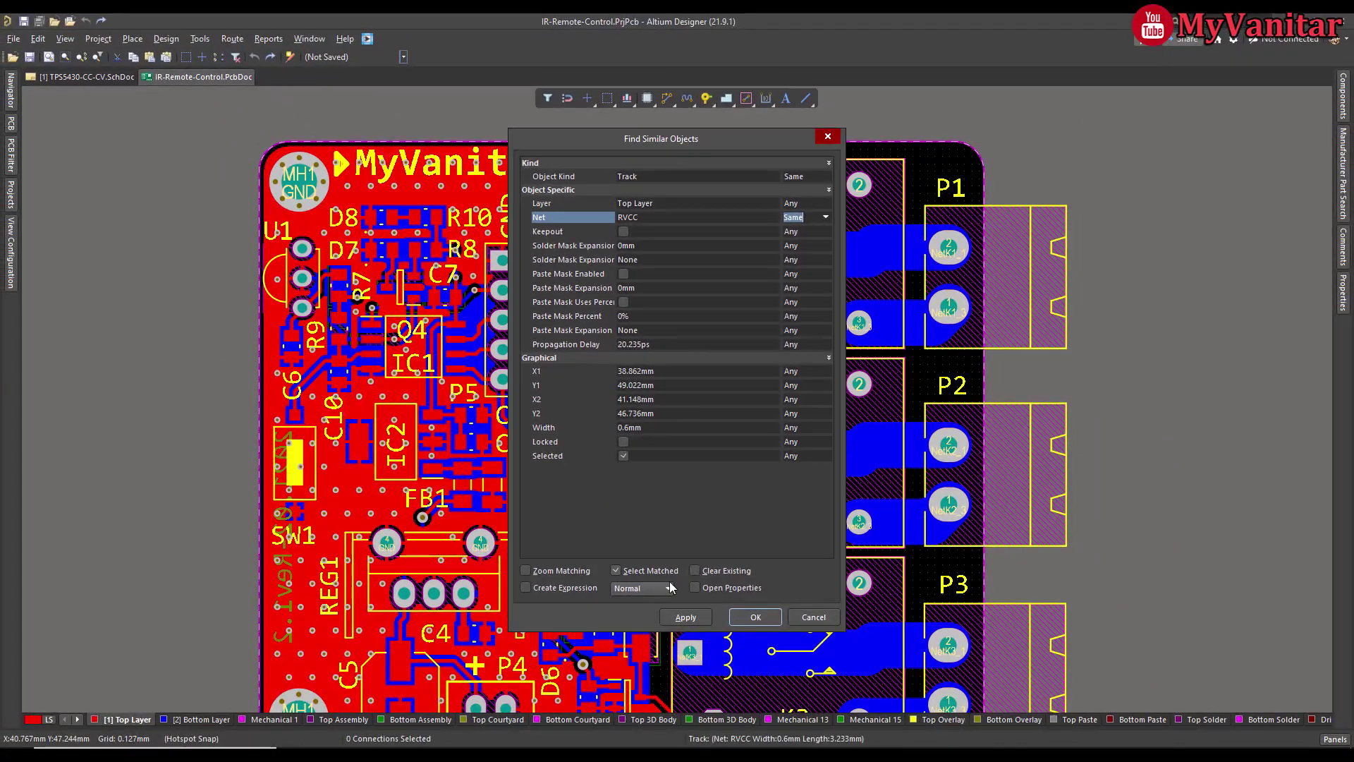
- Apply the same-net search to select the RVCC tracks, bring the relays into view, and open the Design menu
{"action": "left_click", "coordinate": [754, 617]}
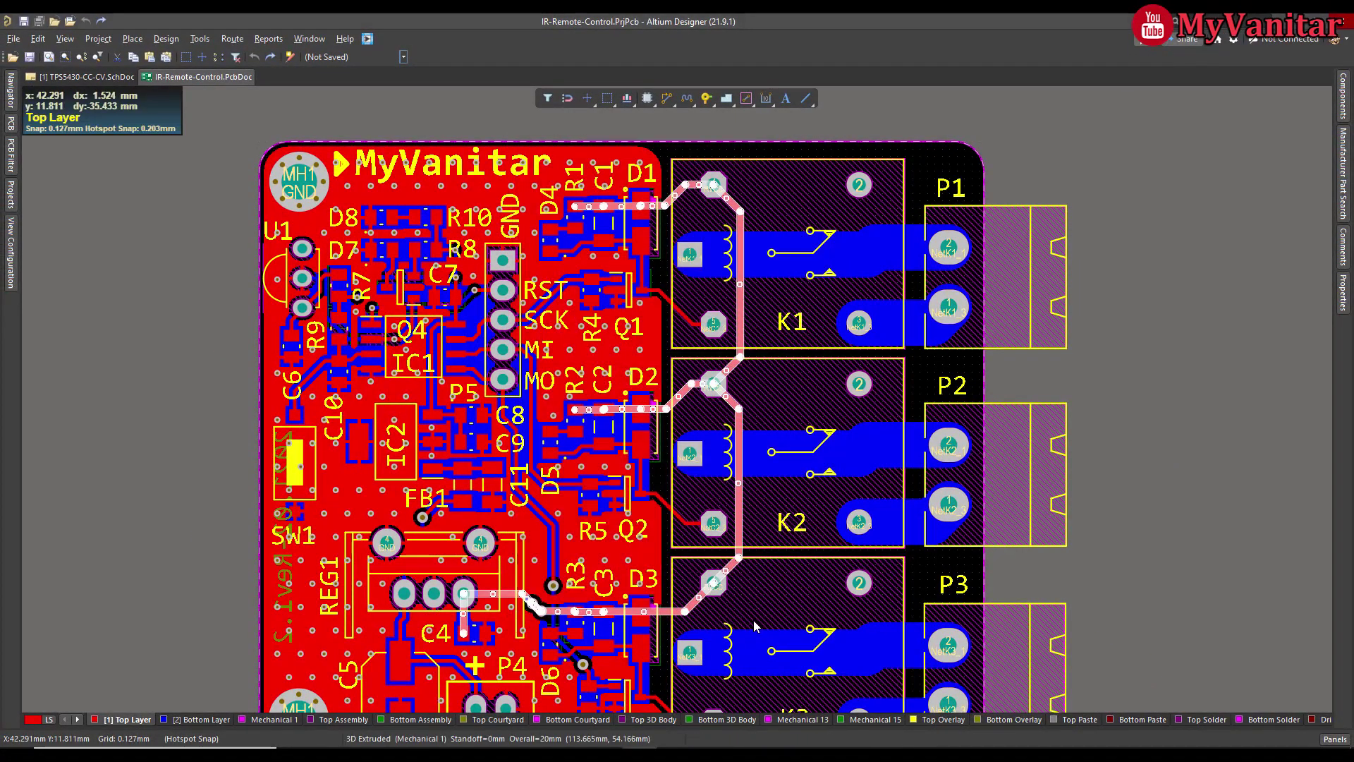
{"action": "right_click_drag", "start_coordinate": [754, 621], "coordinate": [753, 584]}
{"action": "scroll", "coordinate": [754, 584], "scroll_direction": "down", "scroll_amount": 3, "text": "ctrl"}
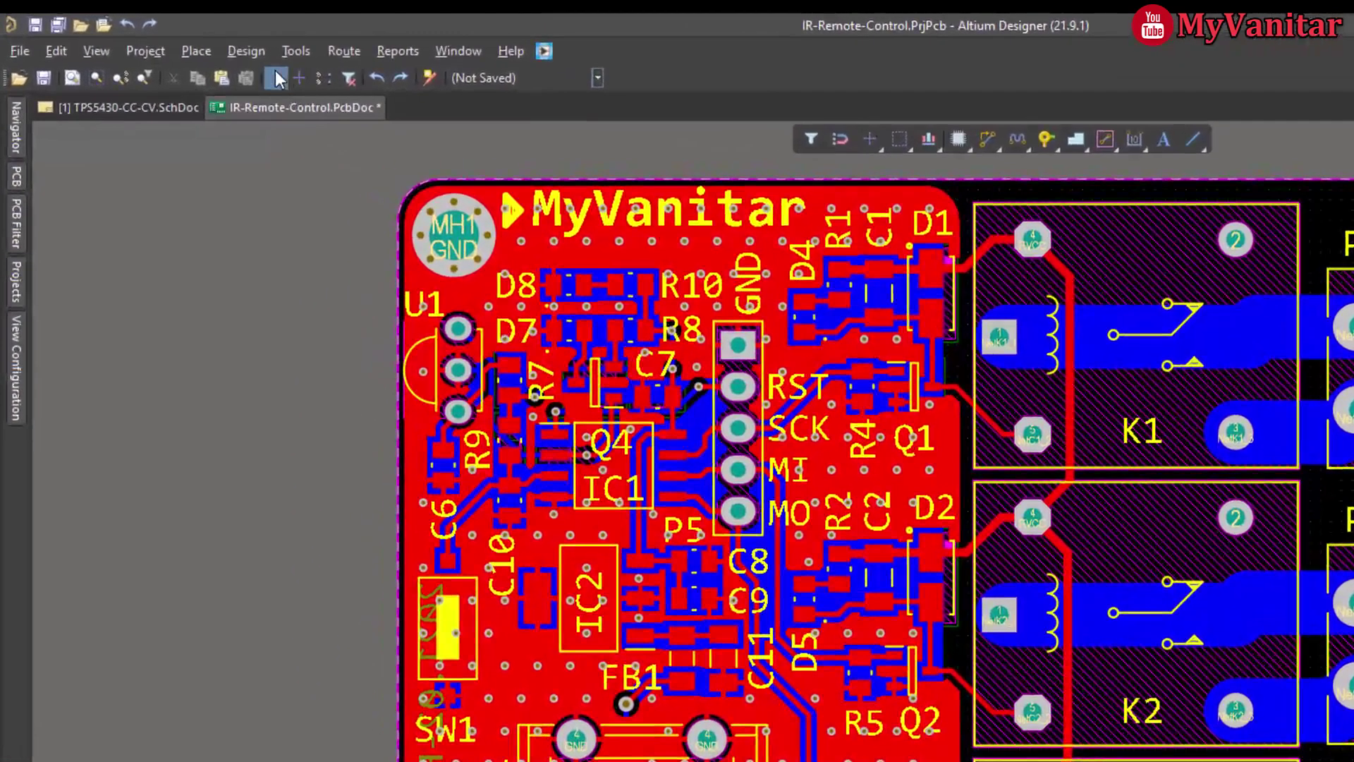
{"action": "left_click", "coordinate": [246, 51]}
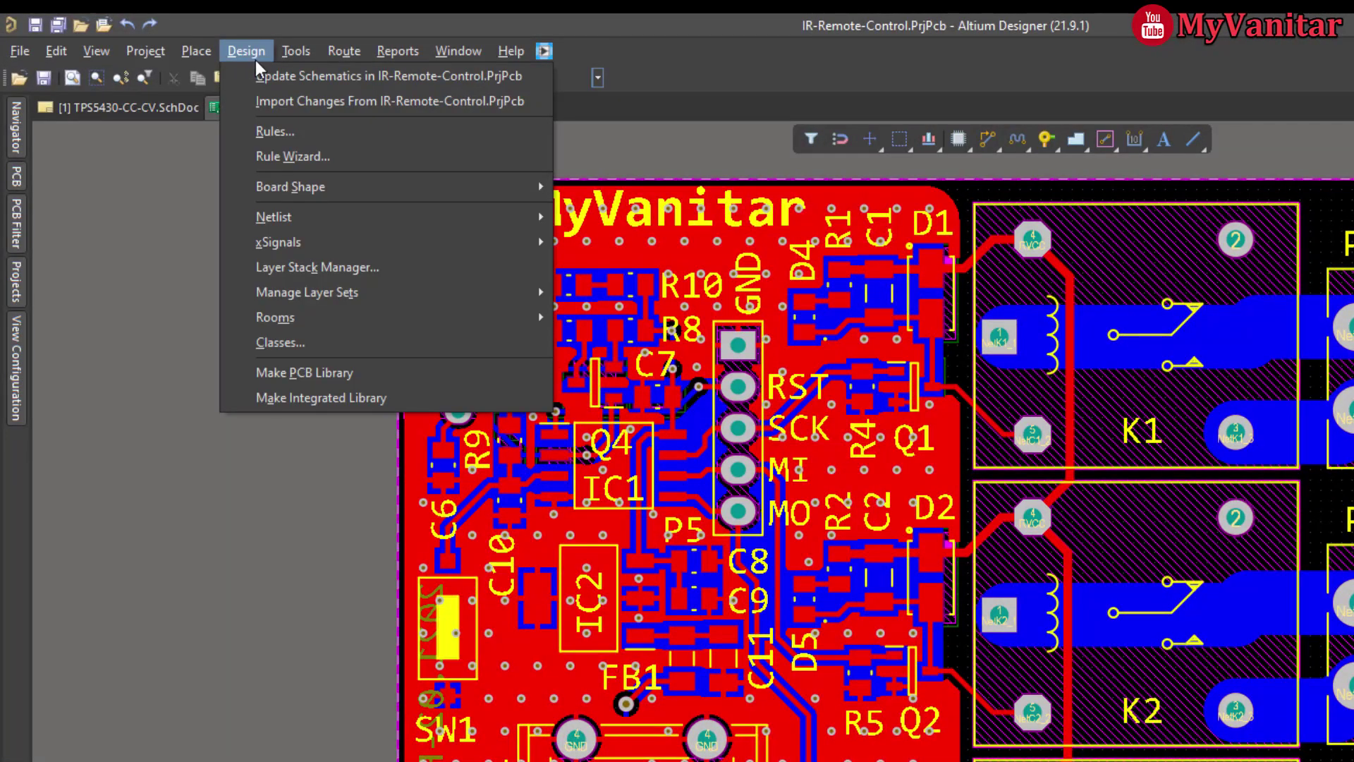
- Check the Routing Width rule: 0.3 mm minimum, 0.5 mm preferred, 5 mm maximum
{"action": "left_click", "coordinate": [308, 133]}
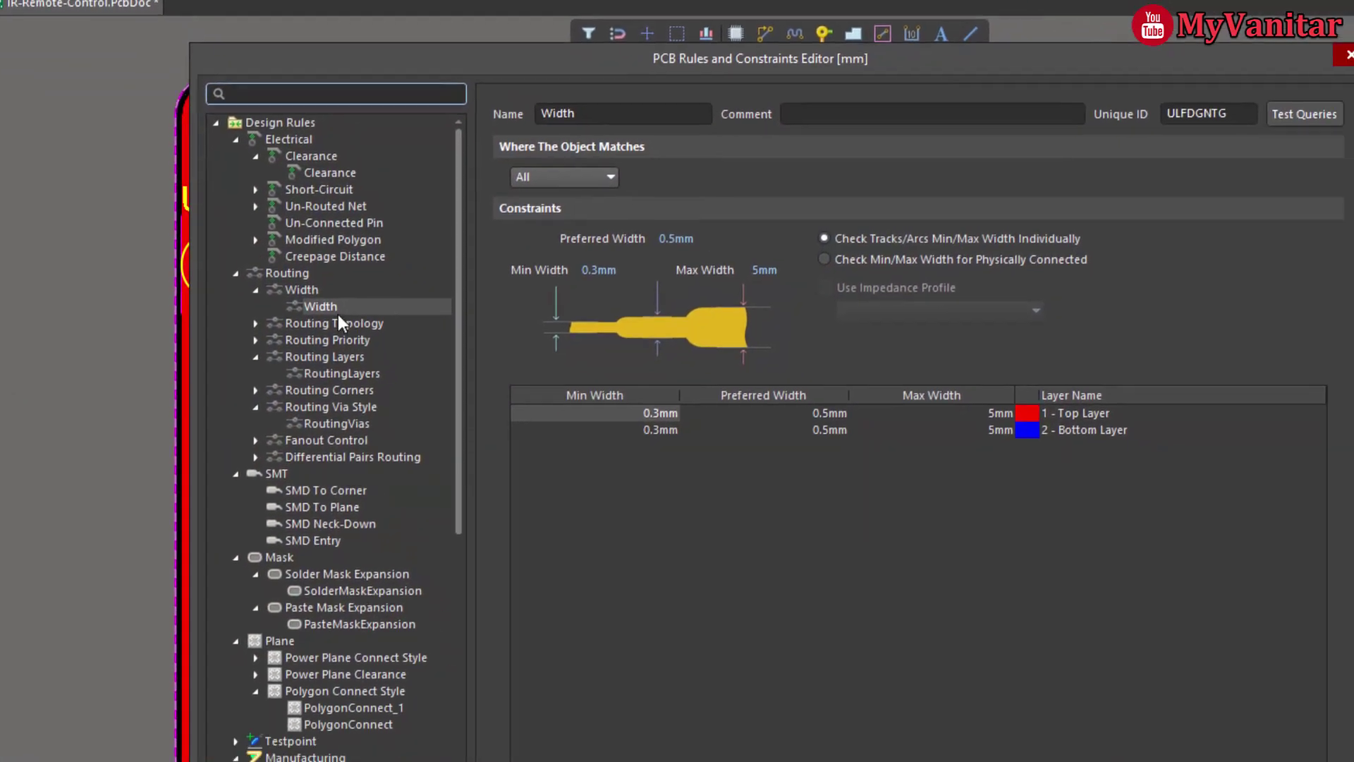
{"action": "left_click", "coordinate": [328, 305]}
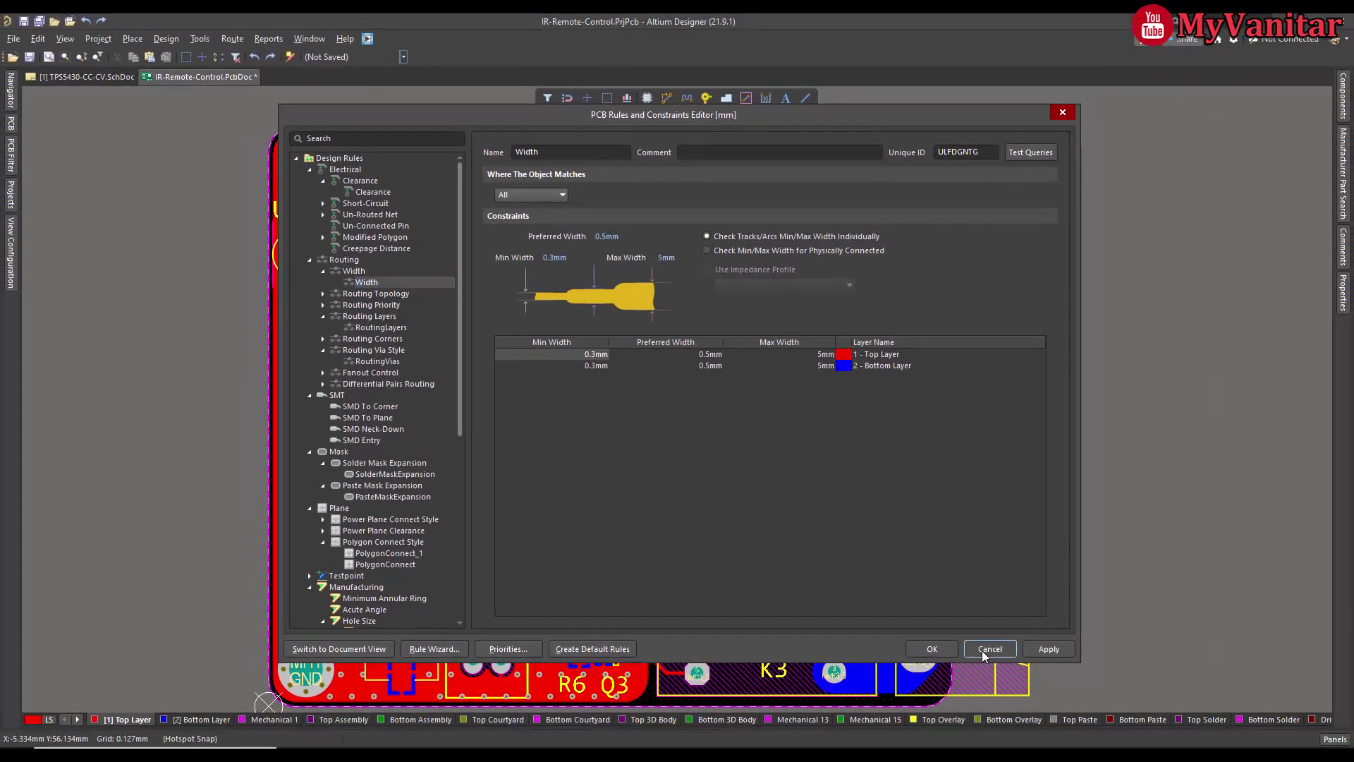
{"action": "left_click", "coordinate": [1186, 761]}
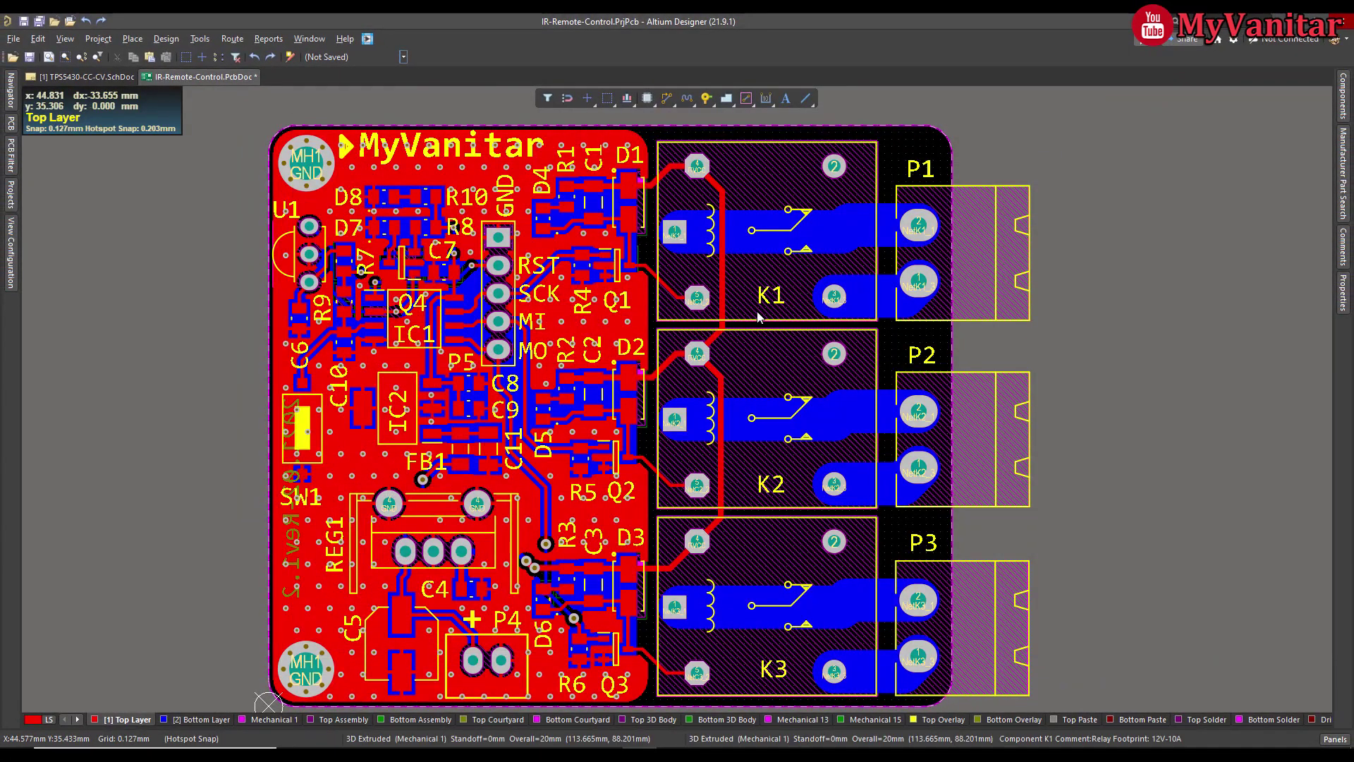
- Delete the vertical RVCC track and its two diagonal segments between K1 and K2
{"action": "left_click", "coordinate": [724, 295]}
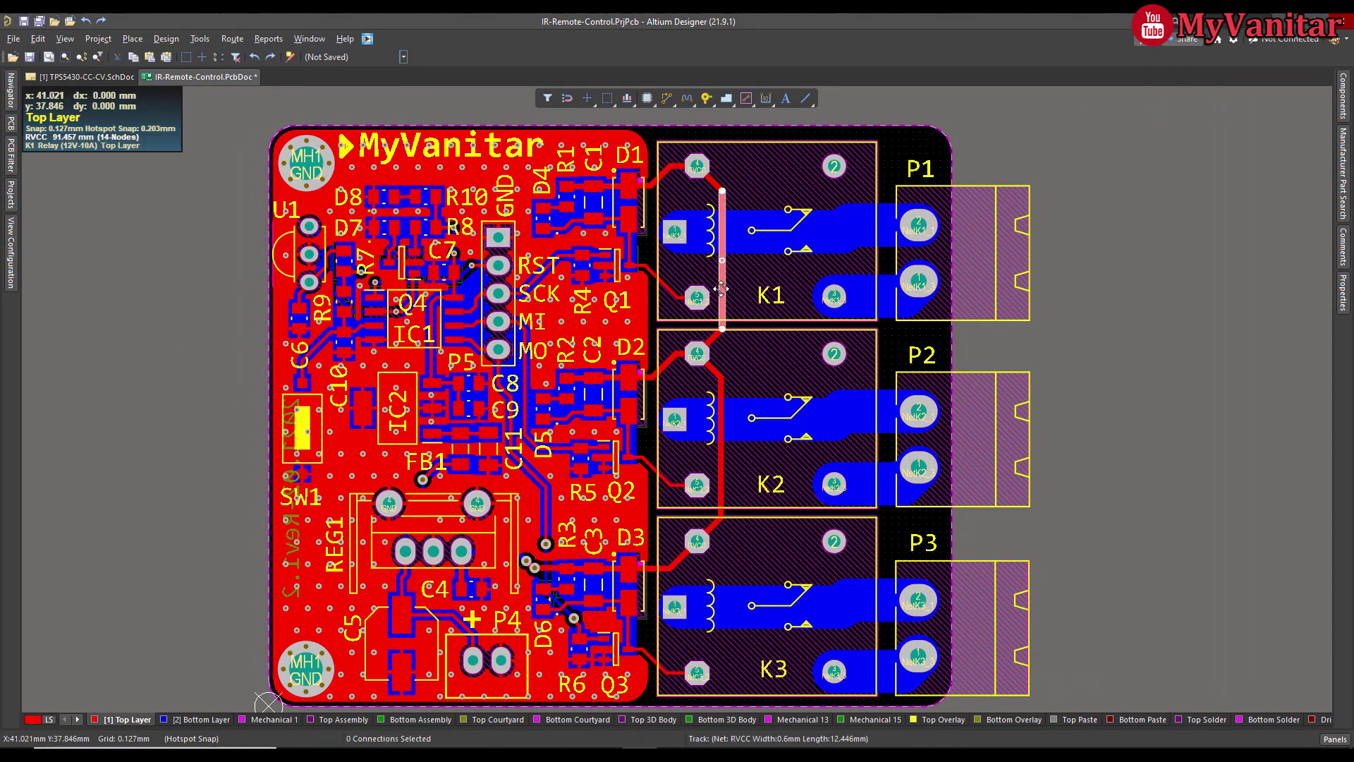
{"action": "key", "text": "Delete"}
{"action": "left_click", "coordinate": [709, 179]}
{"action": "key", "text": "Delete"}
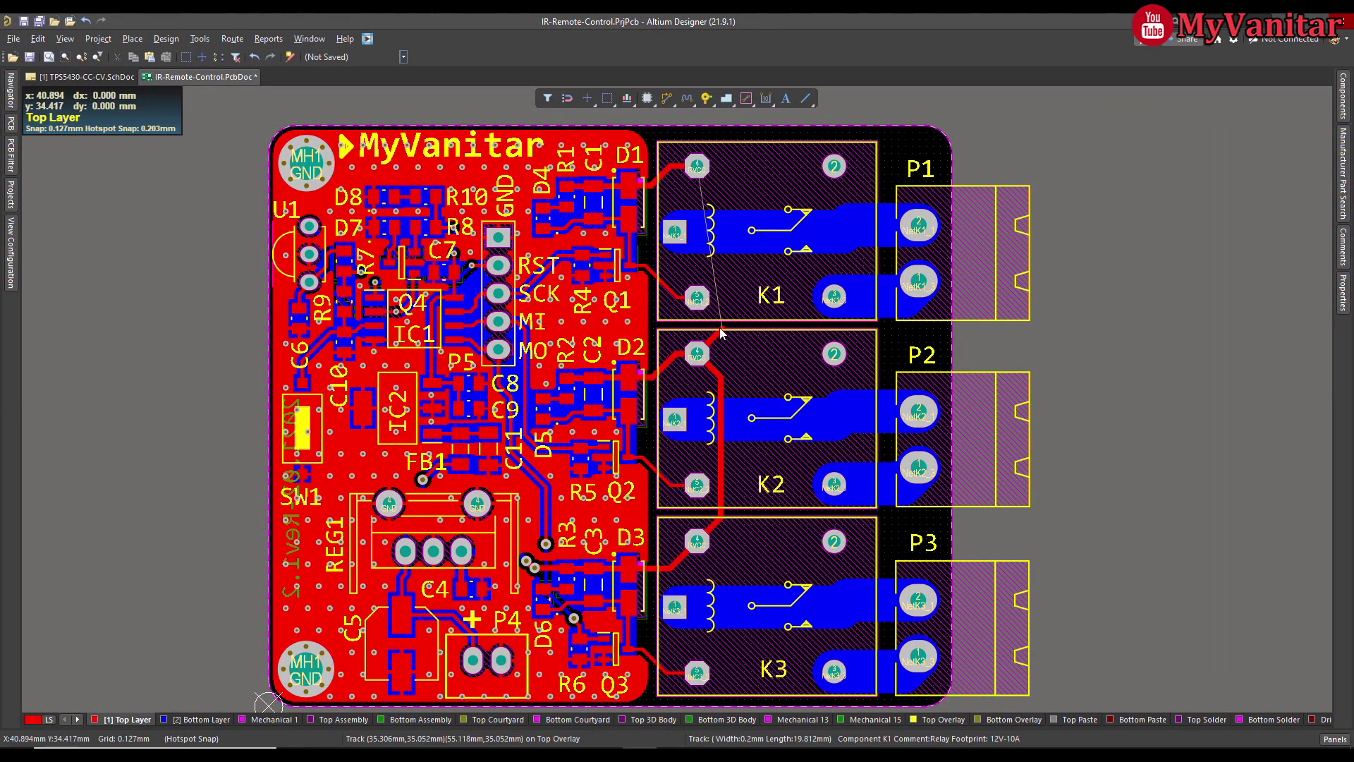
{"action": "left_click", "coordinate": [720, 333]}
{"action": "key", "text": "Delete"}
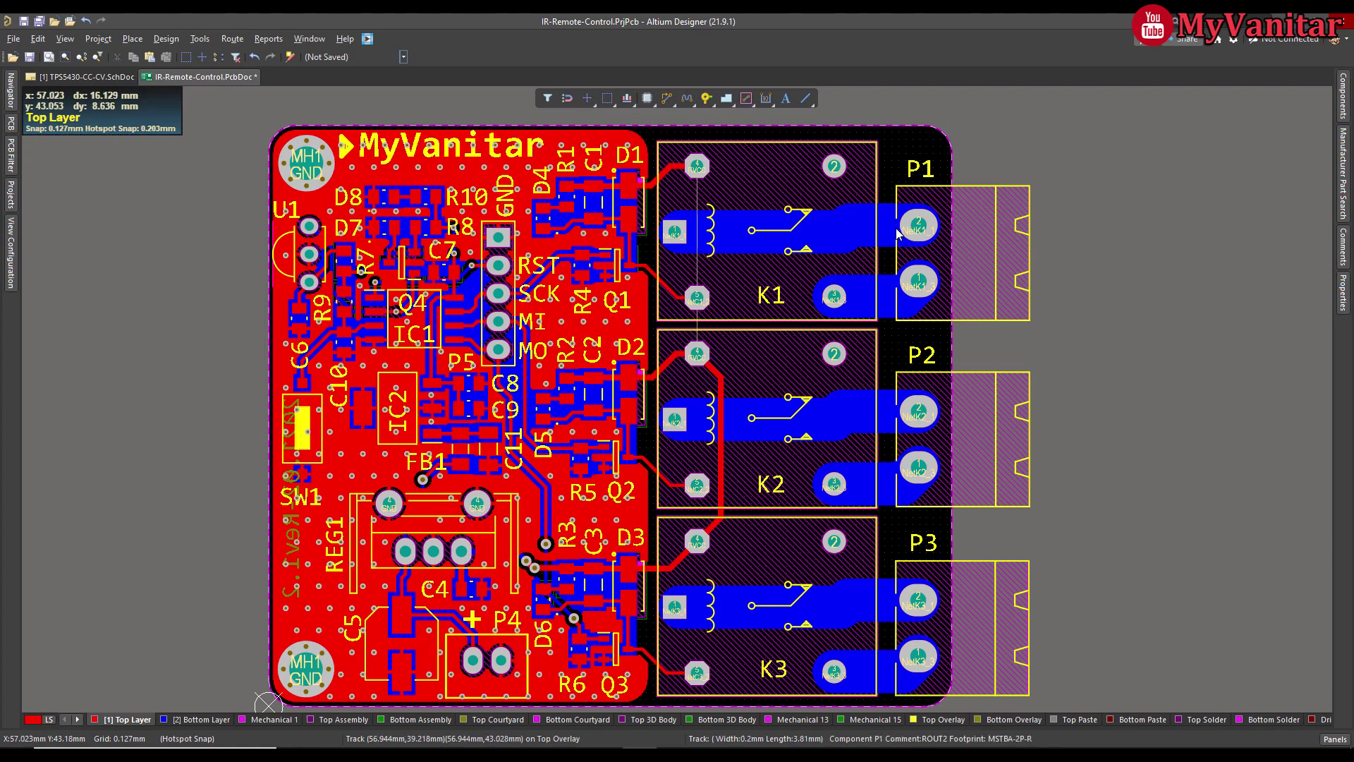
- Start a track at K1's top pad, cycling through minimum, preferred and maximum rule widths back to 0.6 mm
{"action": "right_click", "coordinate": [894, 233]}
{"action": "left_click", "coordinate": [938, 278]}
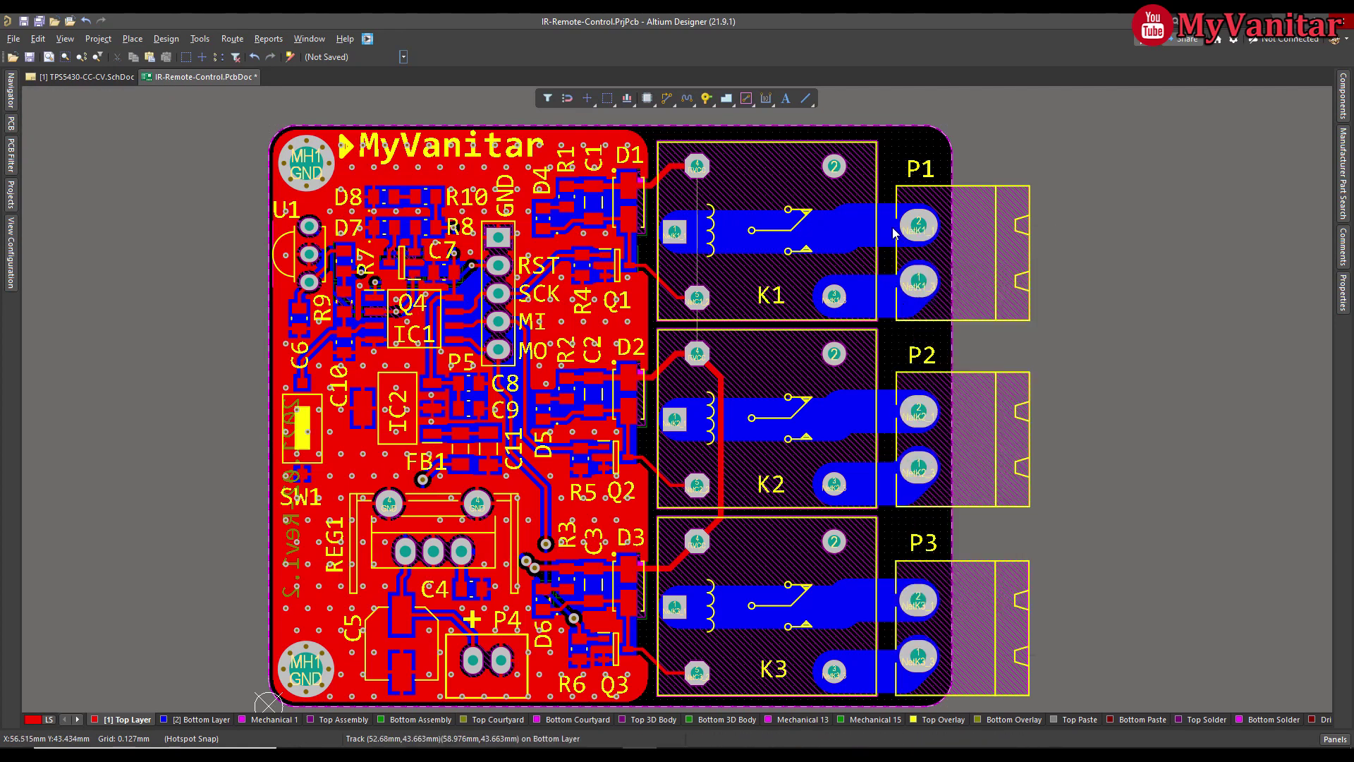
{"action": "left_click", "coordinate": [698, 166]}
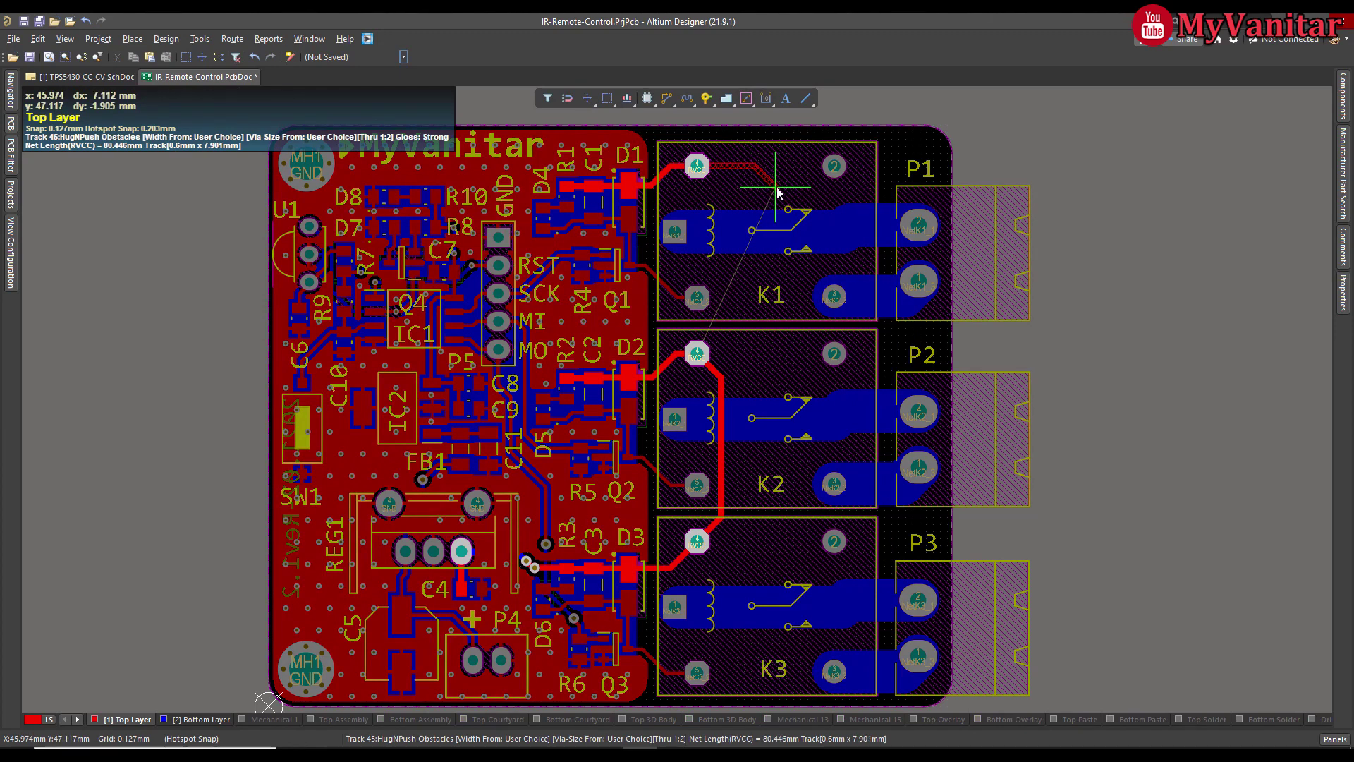
{"action": "key", "text": "3"}
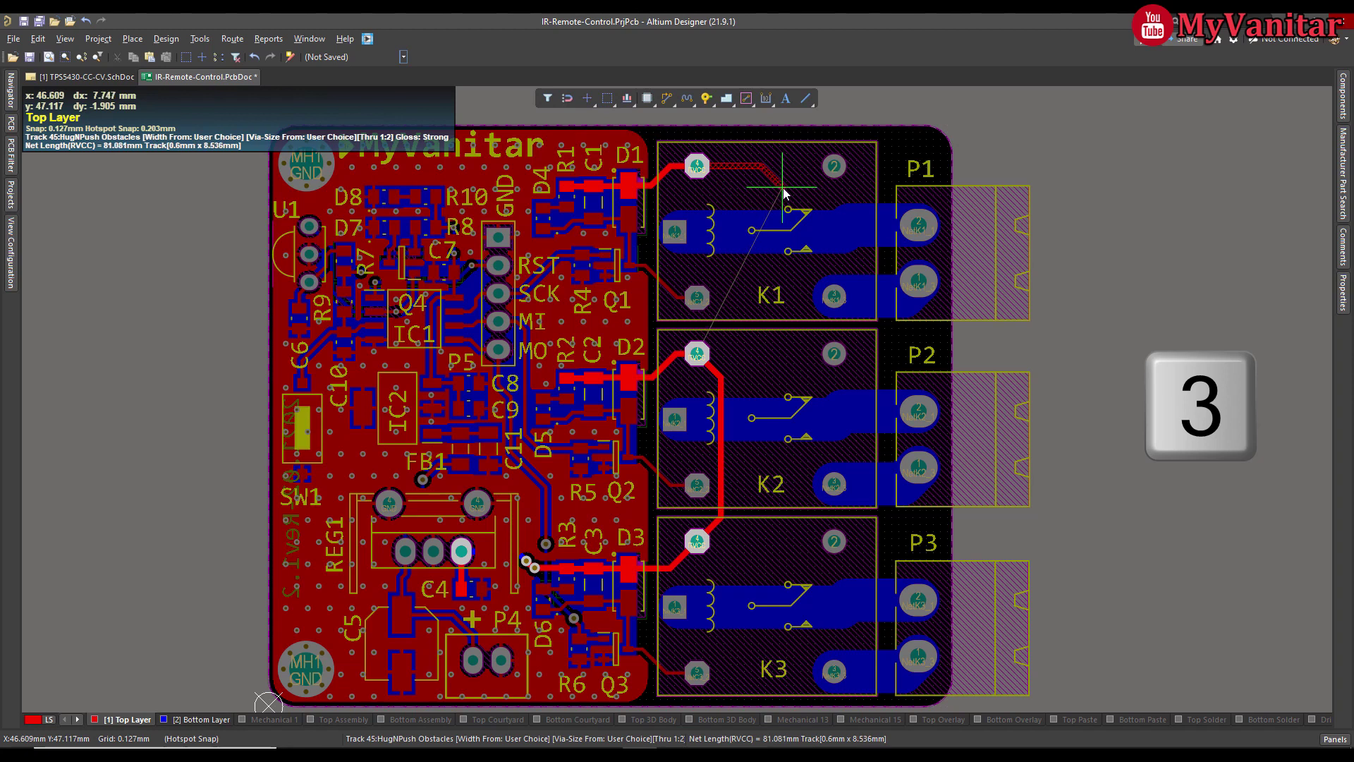
{"action": "key", "text": "3"}
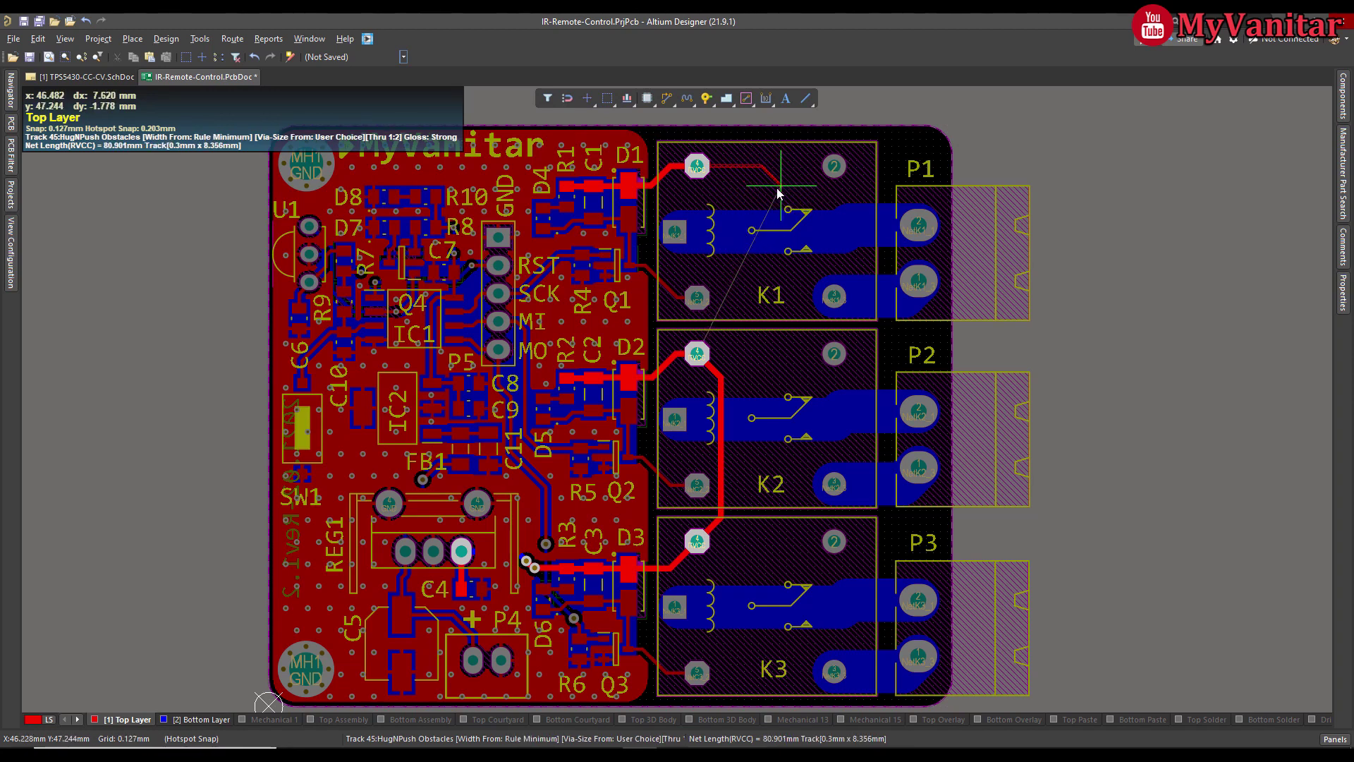
{"action": "key", "text": "3"}
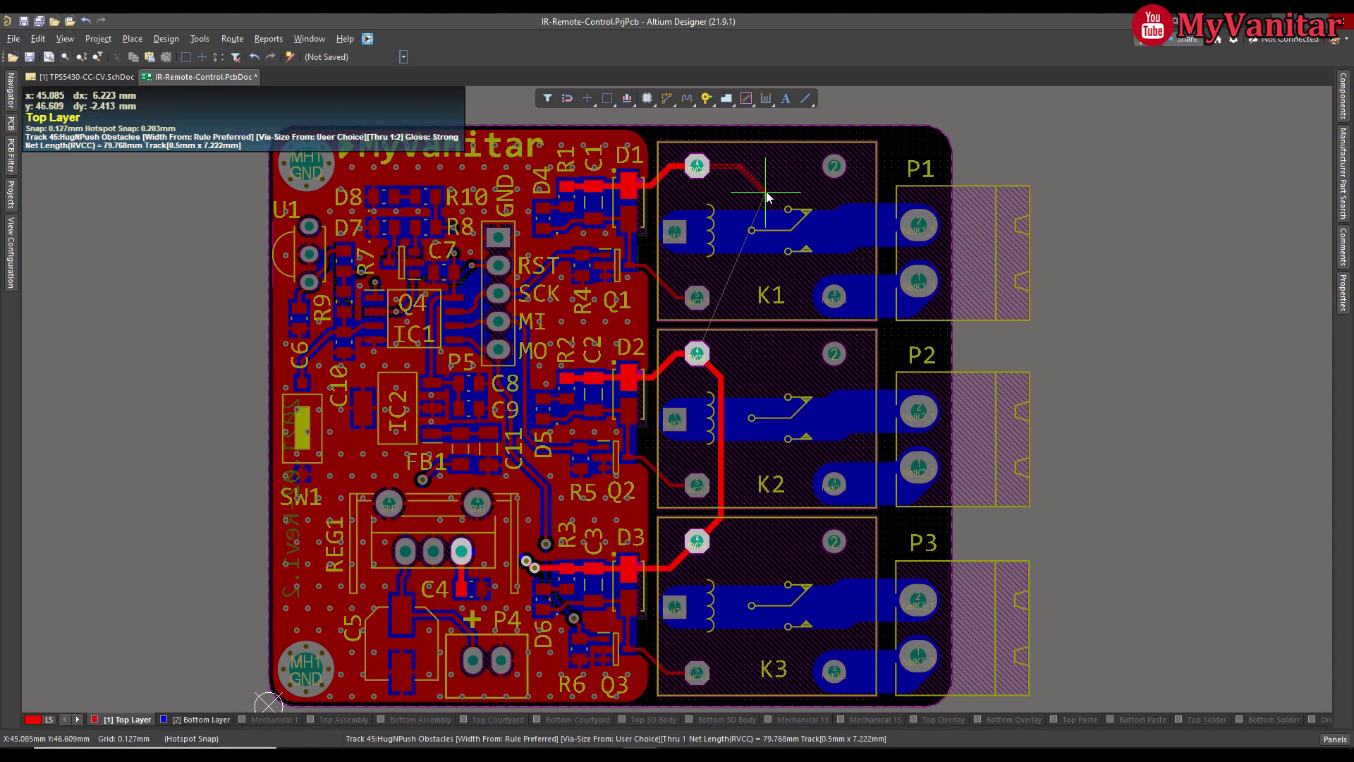
{"action": "key", "text": "3"}
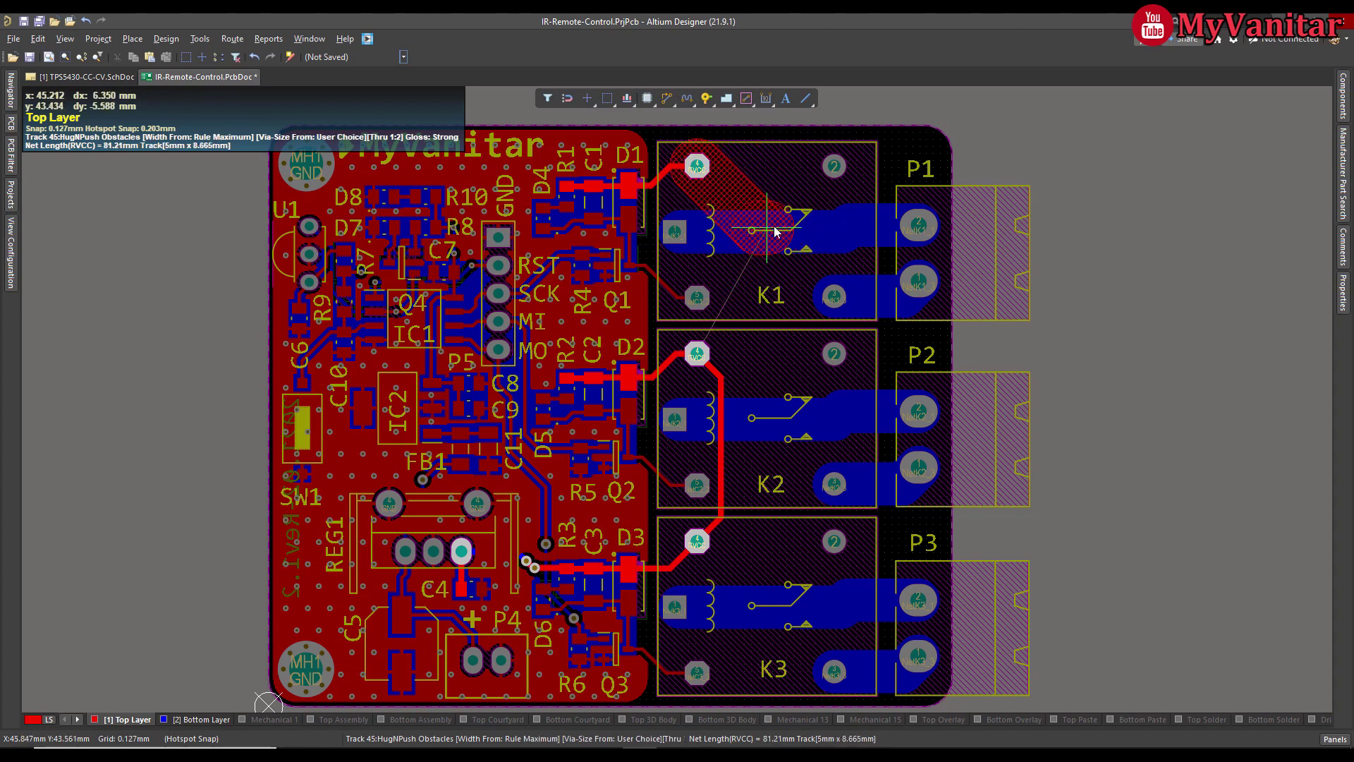
{"action": "key", "text": "3"}
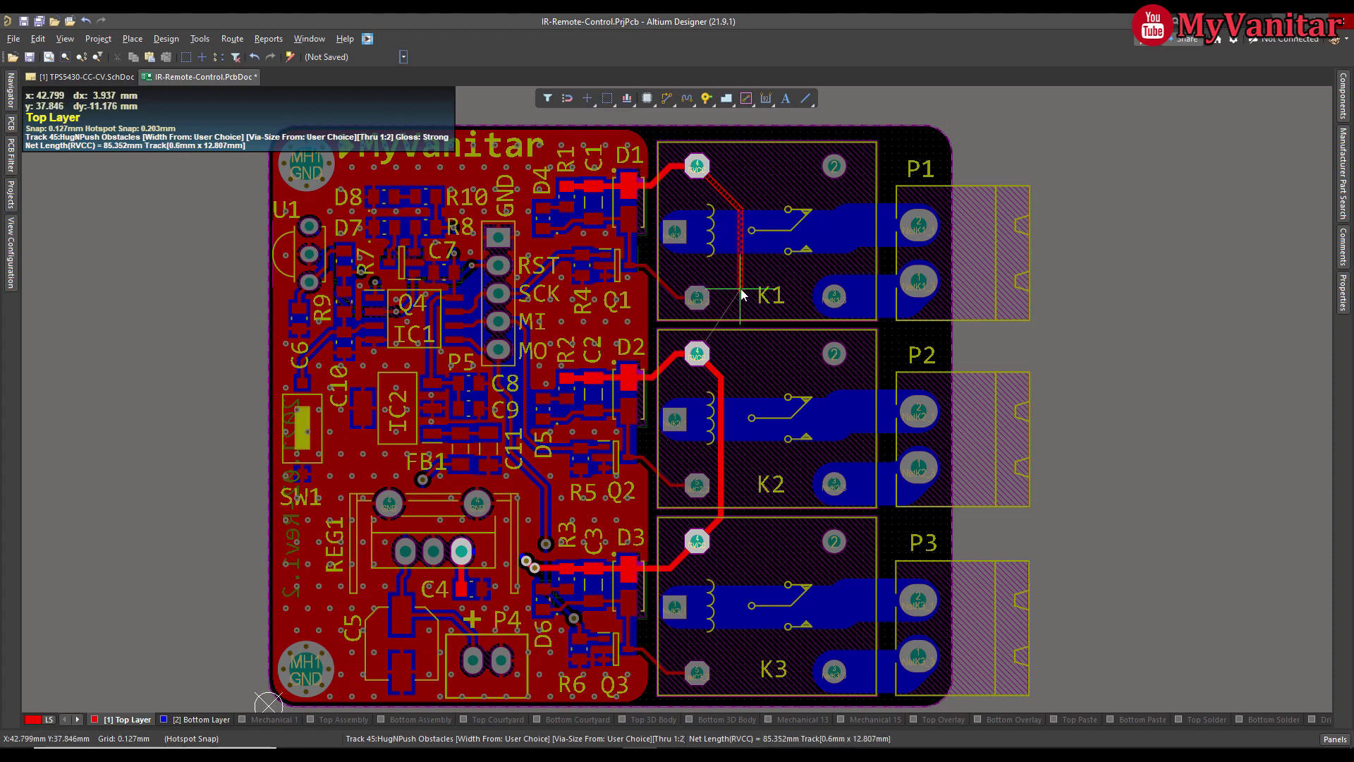
{"action": "key", "text": "shift+w"}
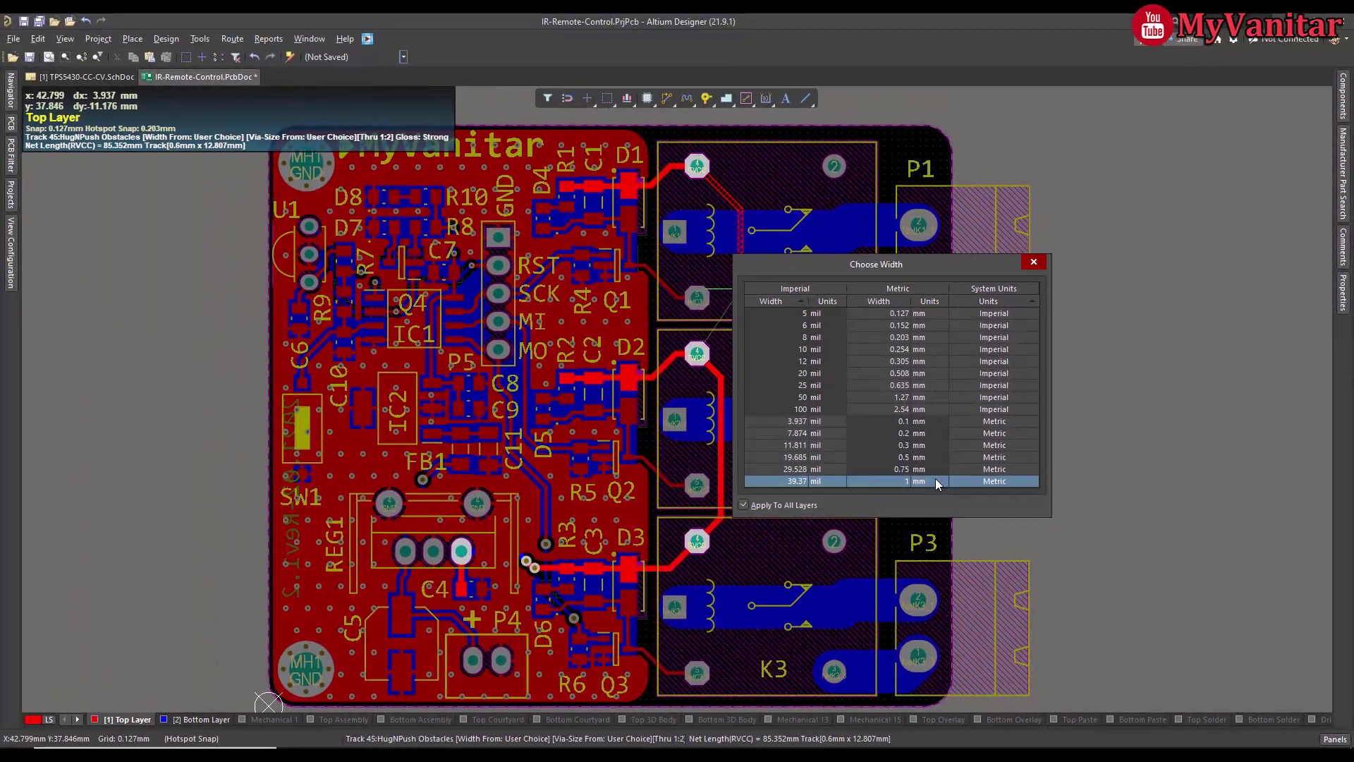
- Route a 1 mm track from K1's top pad to K2's pad
{"action": "left_click", "coordinate": [936, 481]}
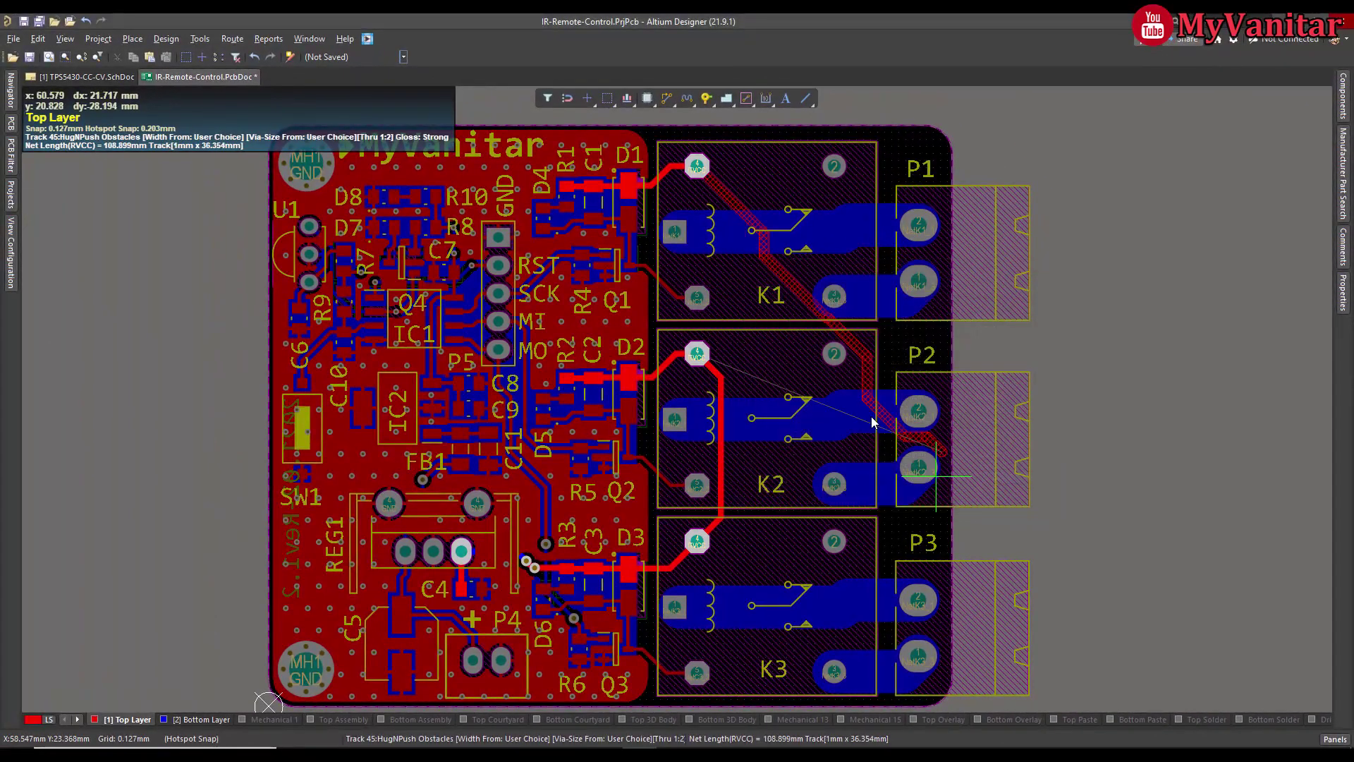
{"action": "left_click", "coordinate": [742, 315]}
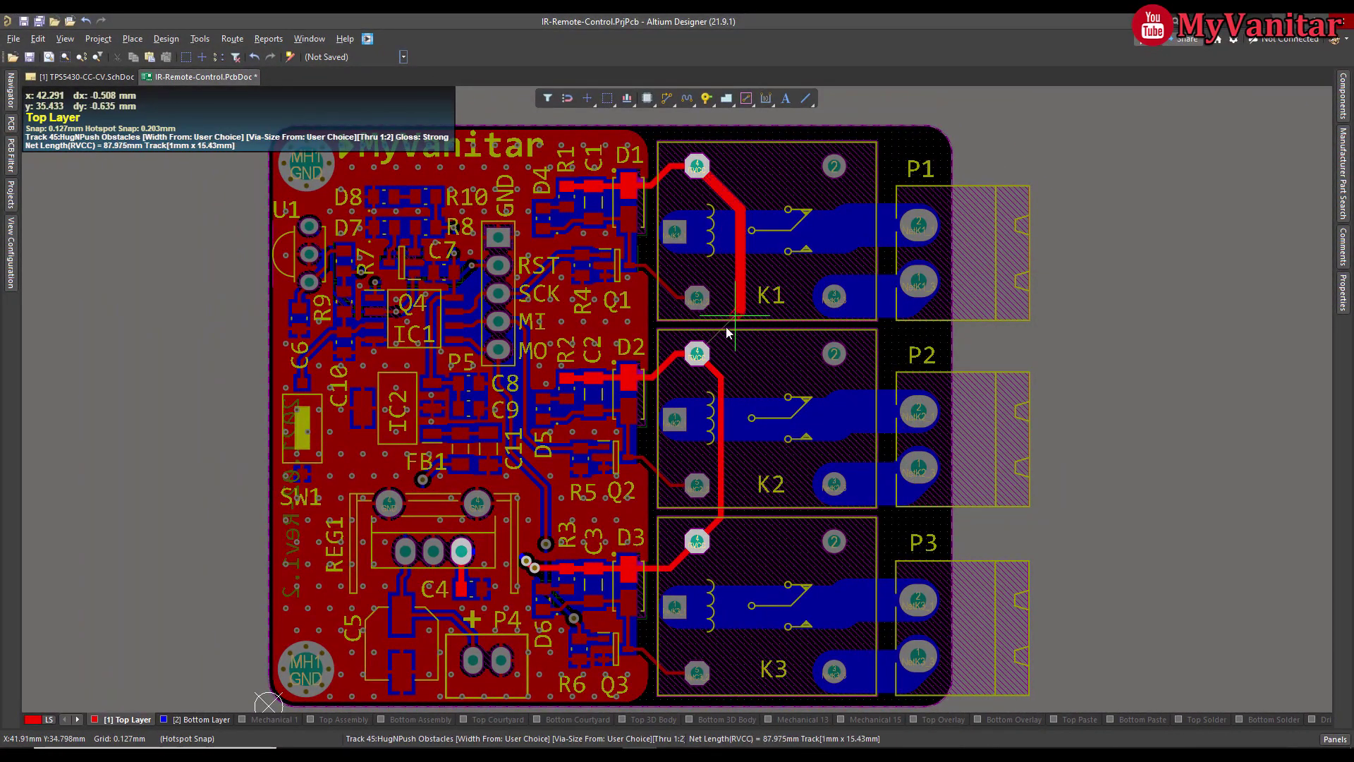
{"action": "left_click", "coordinate": [697, 354]}
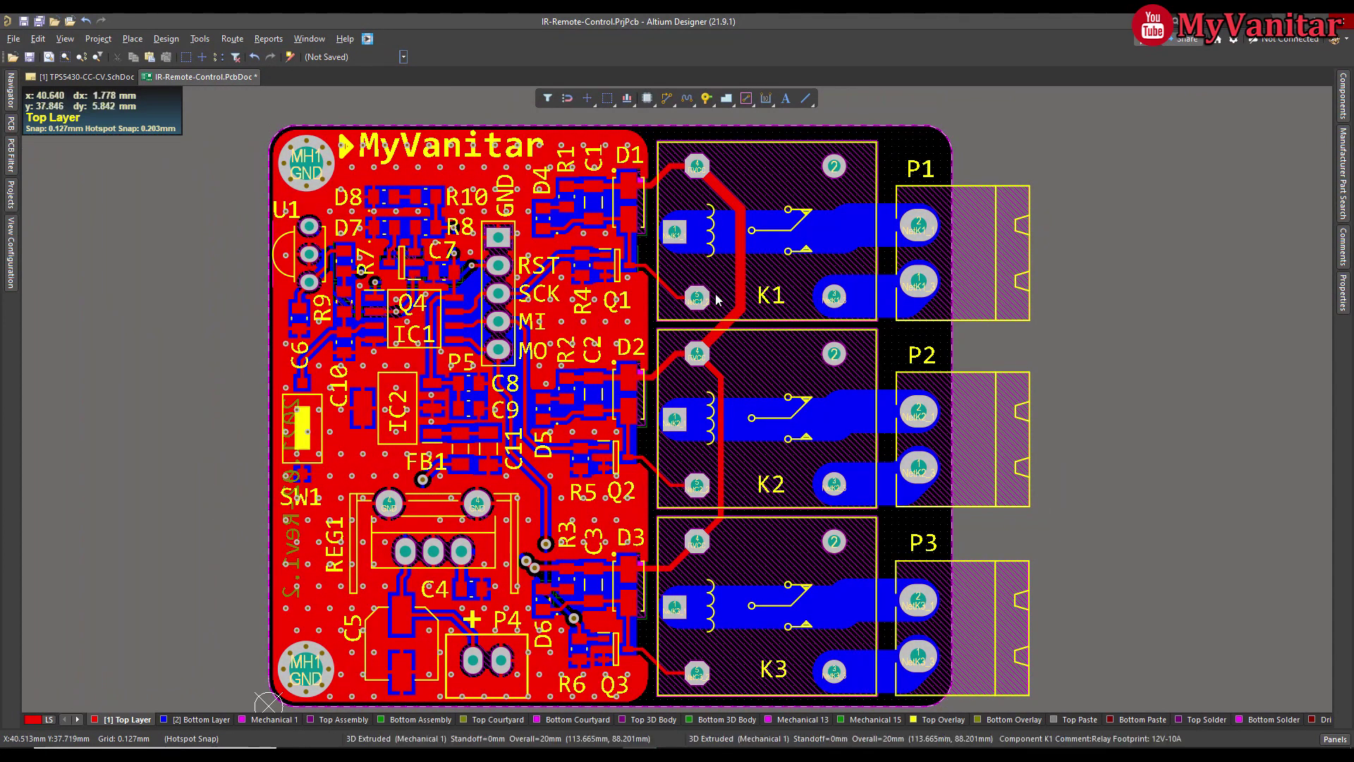
- Delete the three segments of the new 1 mm track
{"action": "left_click", "coordinate": [723, 333]}
{"action": "key", "text": "Delete"}
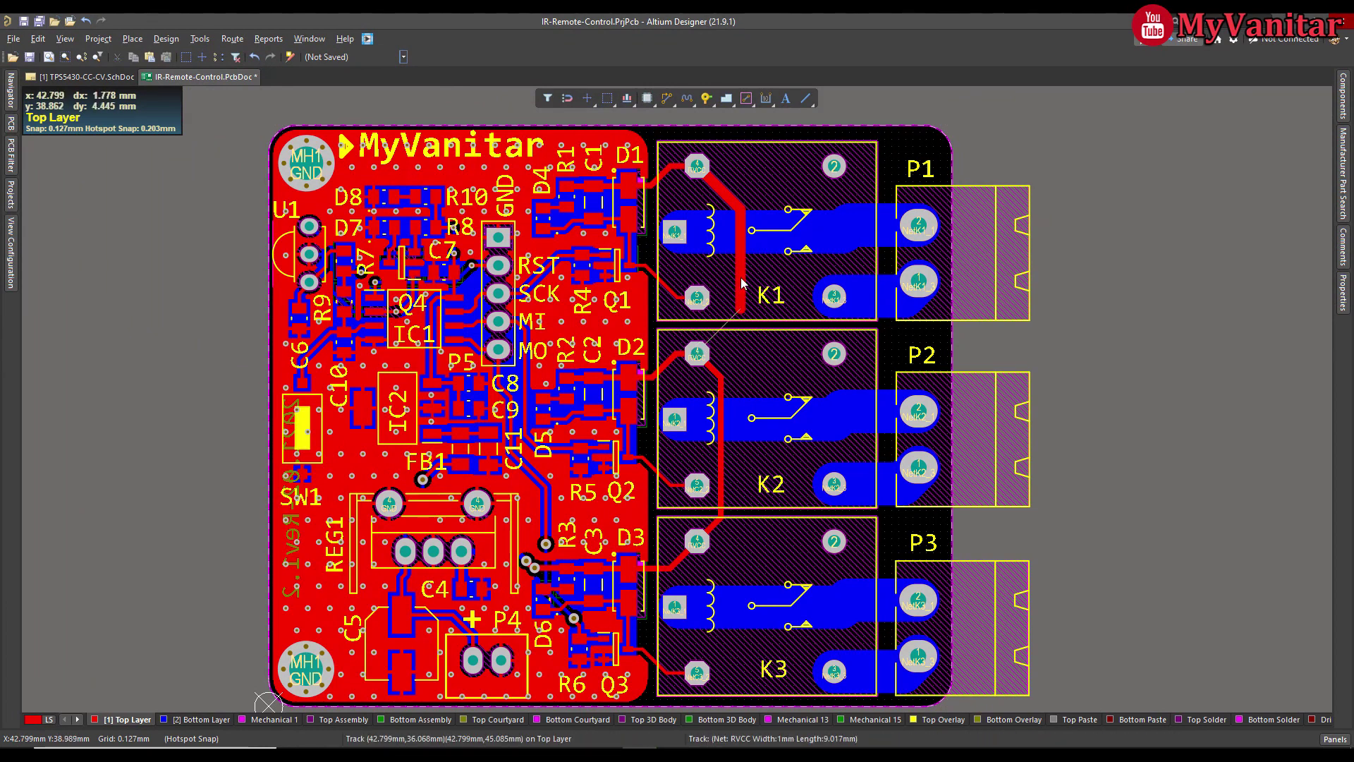
{"action": "left_click", "coordinate": [738, 211]}
{"action": "key", "text": "Delete"}
{"action": "left_click", "coordinate": [734, 204]}
{"action": "key", "text": "Delete"}
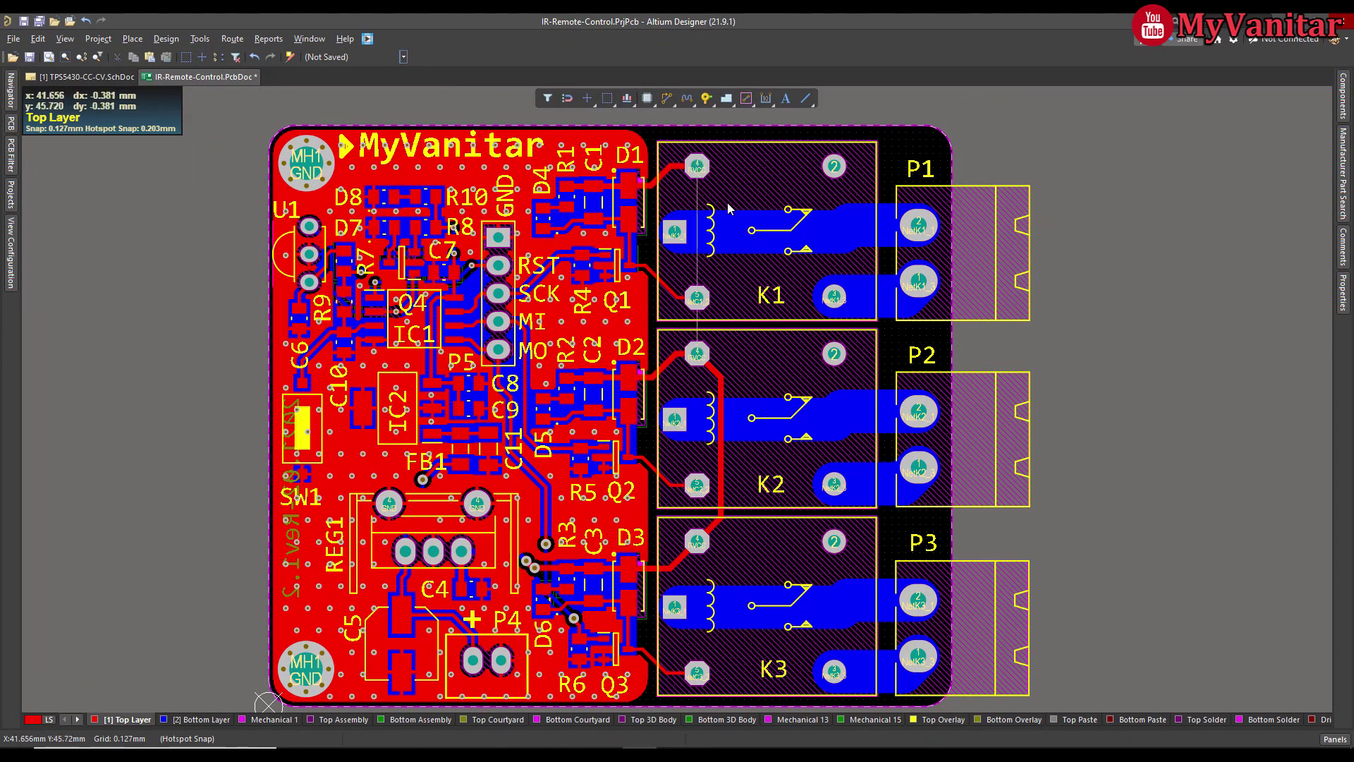
- Start a 50 mil track from K1's top pad with Ctrl+W, then cancel it
{"action": "right_click", "coordinate": [713, 220]}
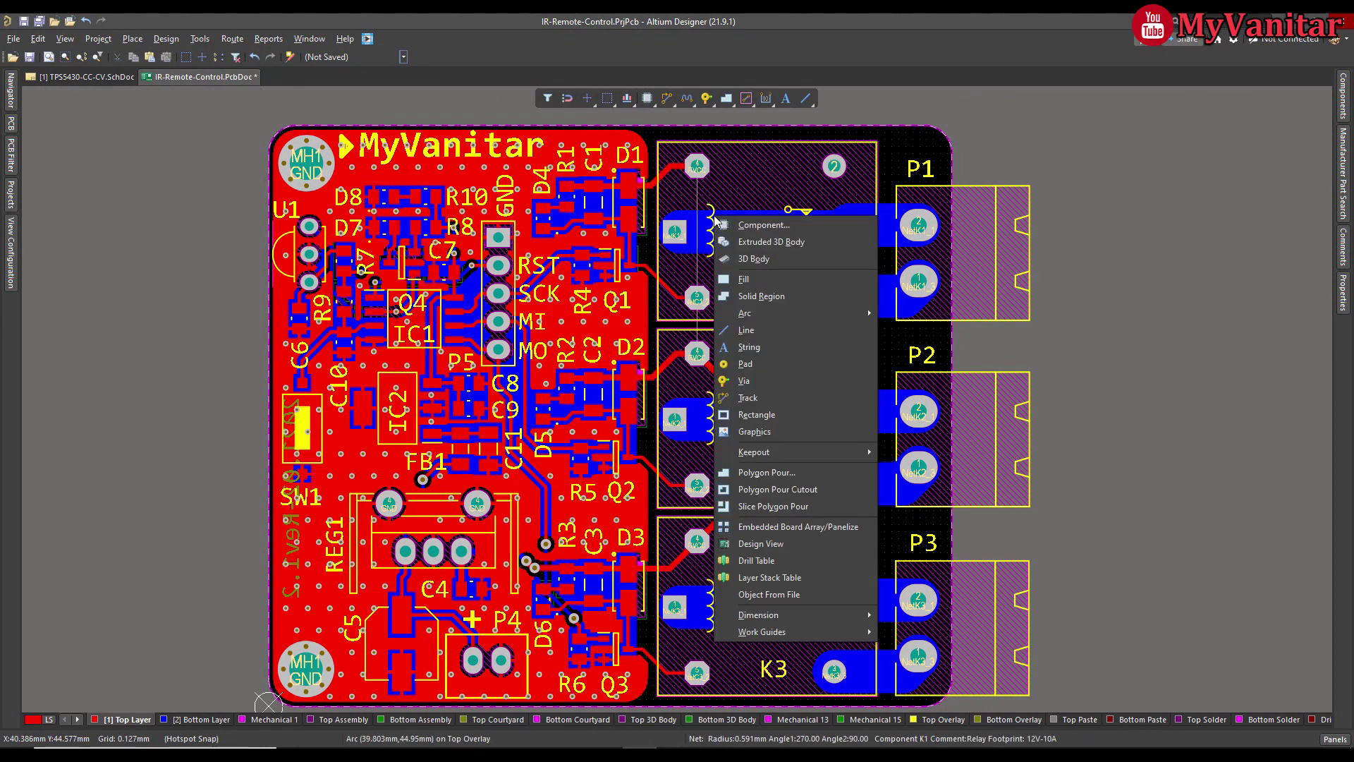
{"action": "key", "text": "Escape"}
{"action": "key", "text": "ctrl+w"}
{"action": "left_click", "coordinate": [697, 168]}
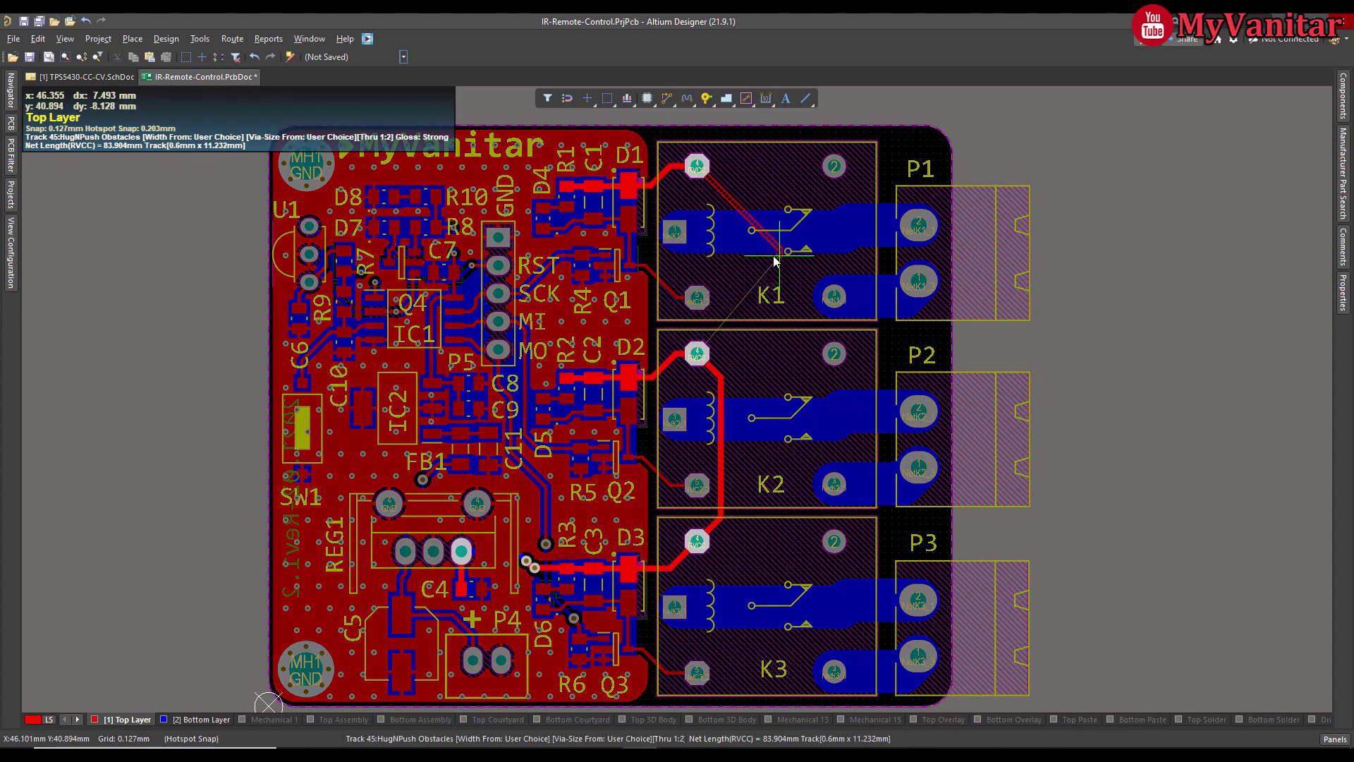
{"action": "key", "text": "shift+w"}
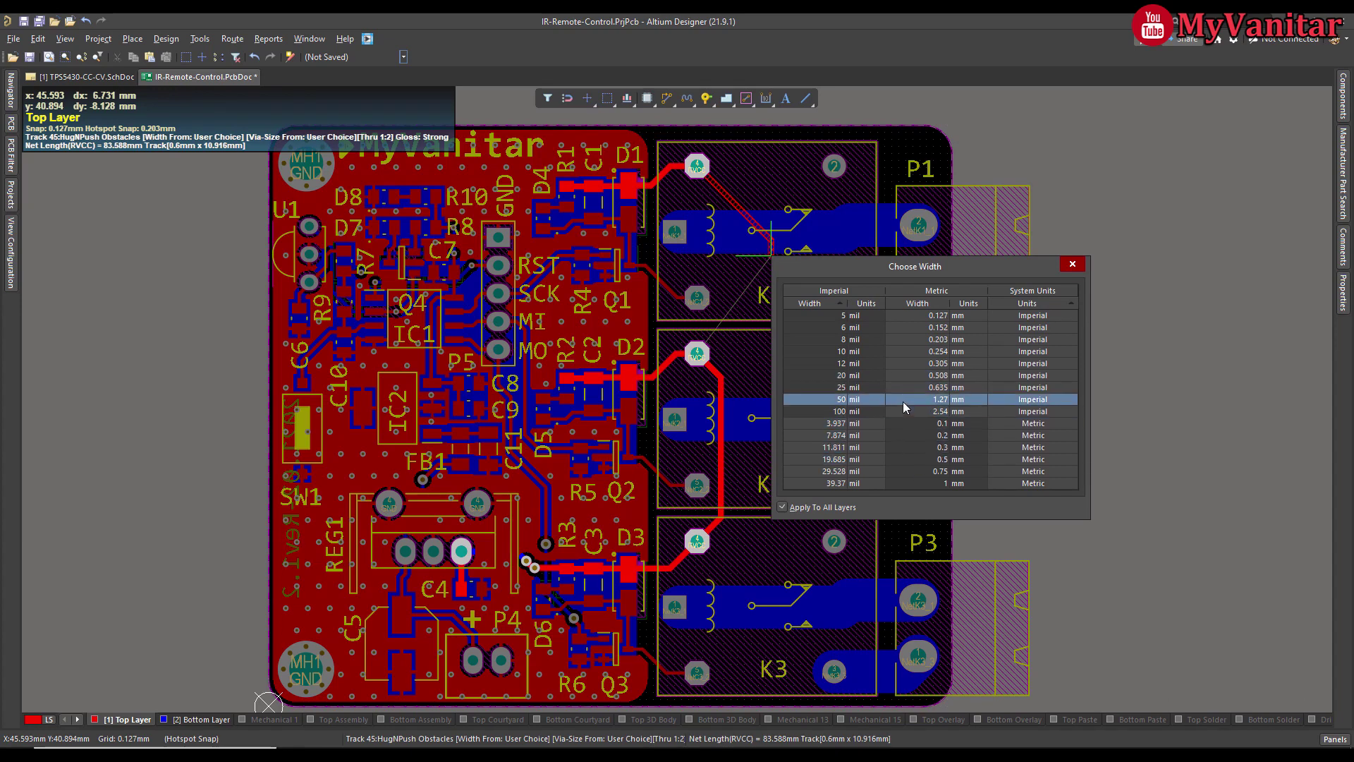
{"action": "left_click", "coordinate": [907, 401]}
{"action": "key", "text": "Escape"}
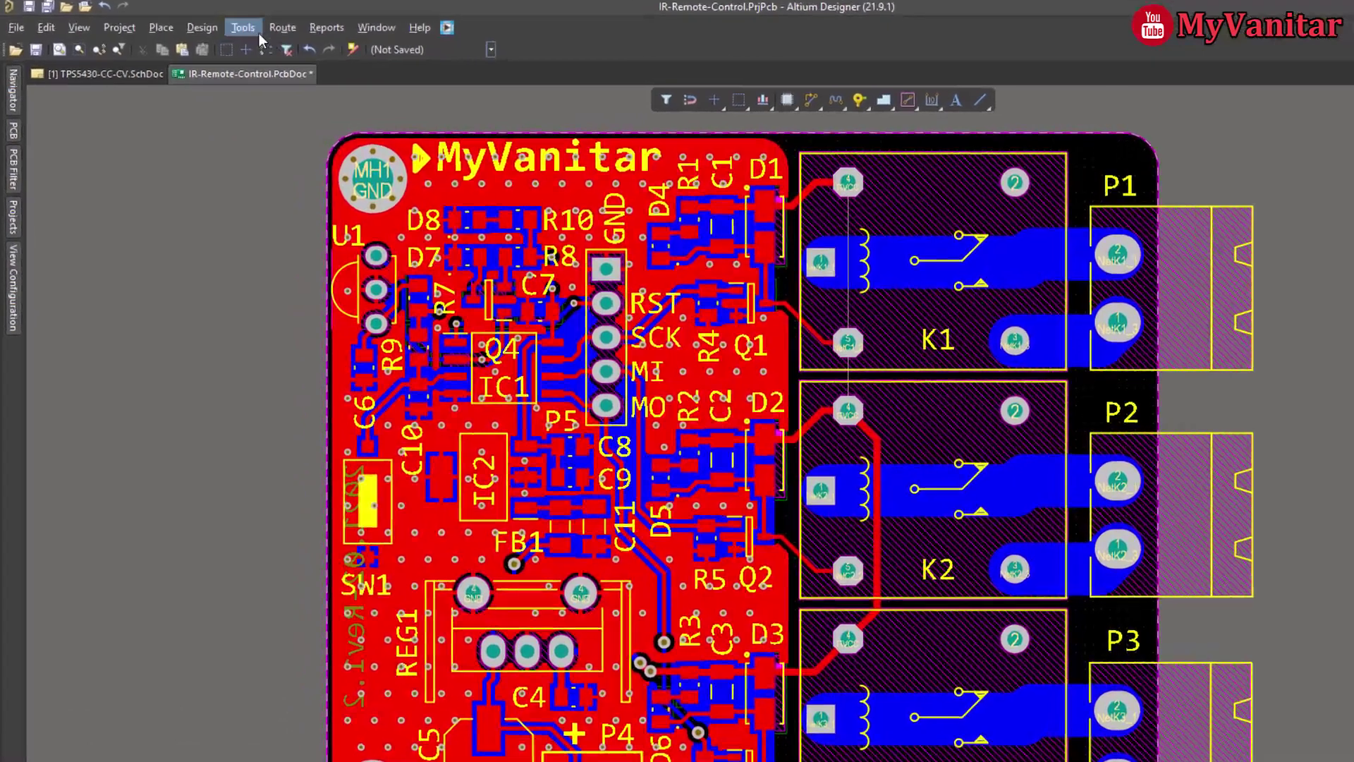
{"action": "left_click", "coordinate": [254, 30]}
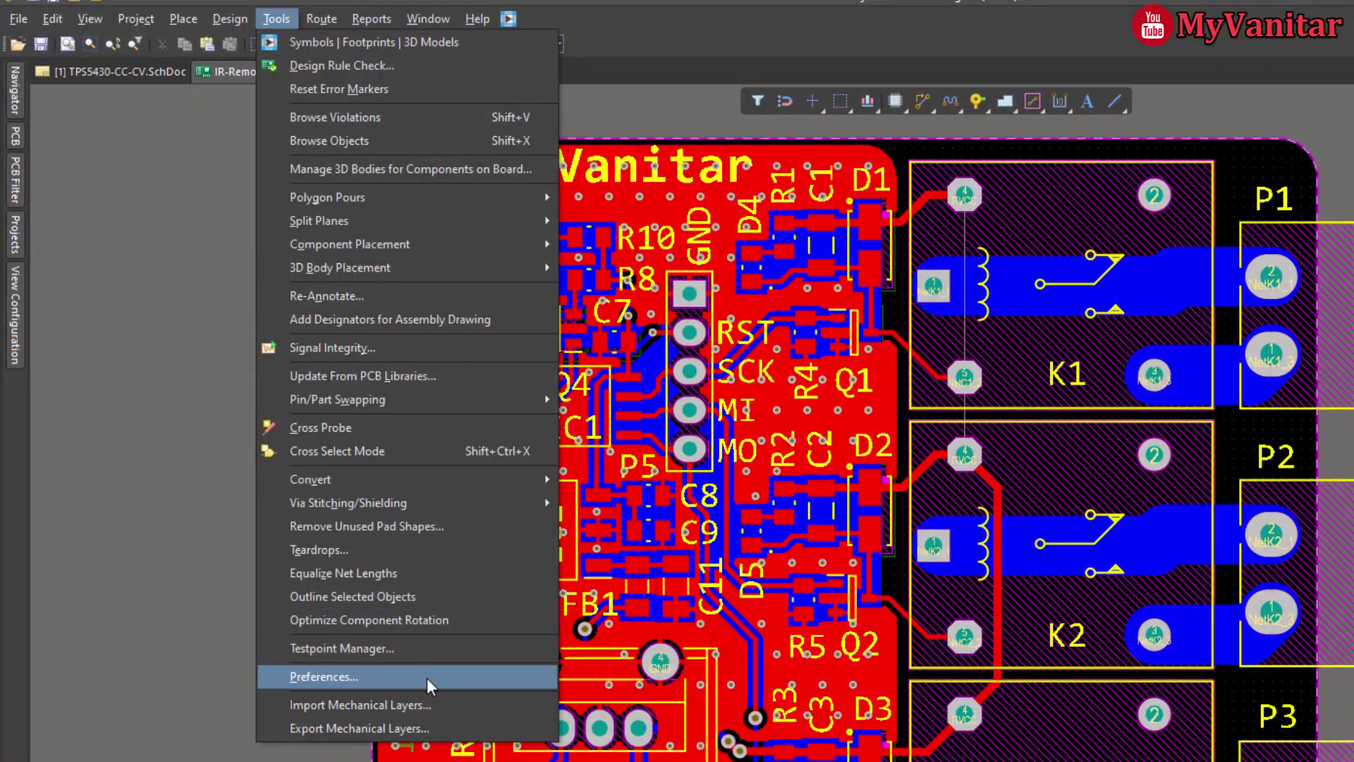
- Add 2mm to the Interactive Routing favourite widths in PCB Editor preferences and apply
{"action": "left_click", "coordinate": [426, 678]}
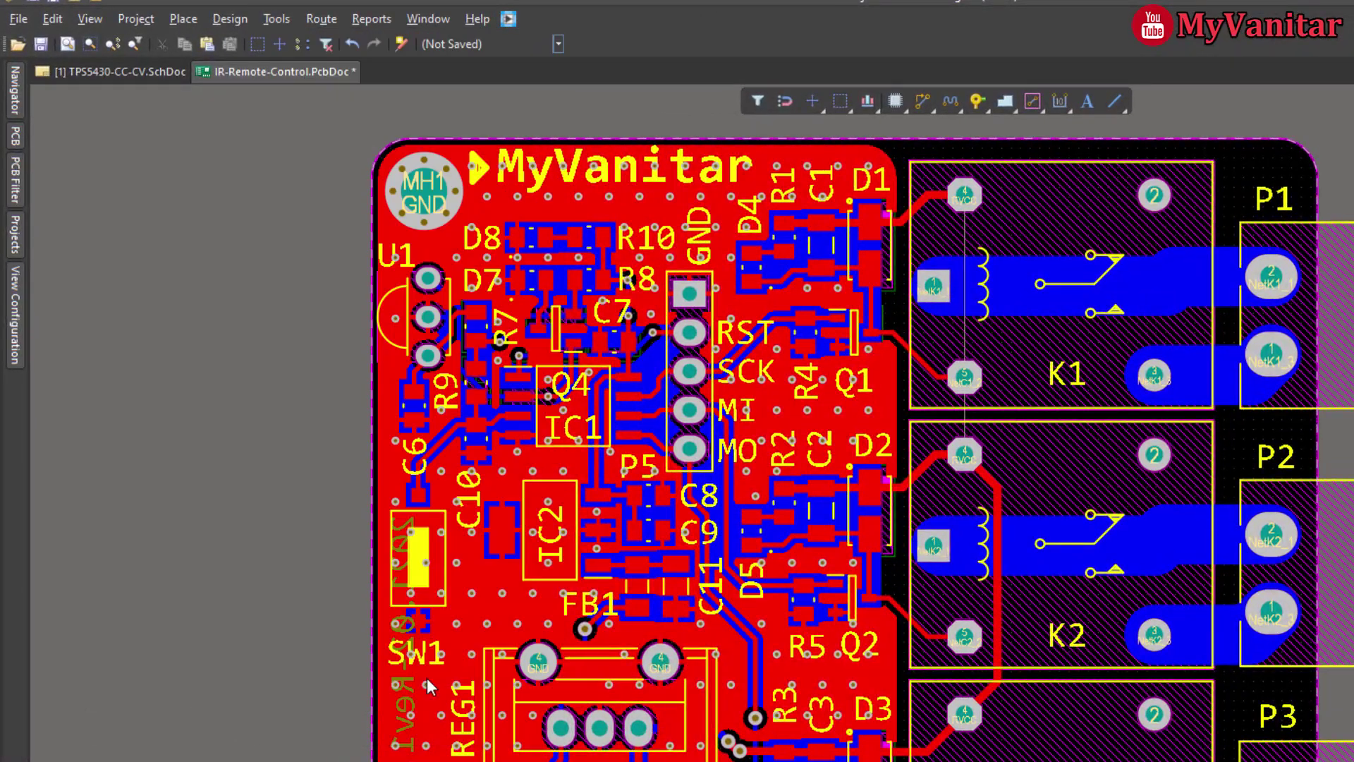
{"action": "left_click", "coordinate": [593, 304]}
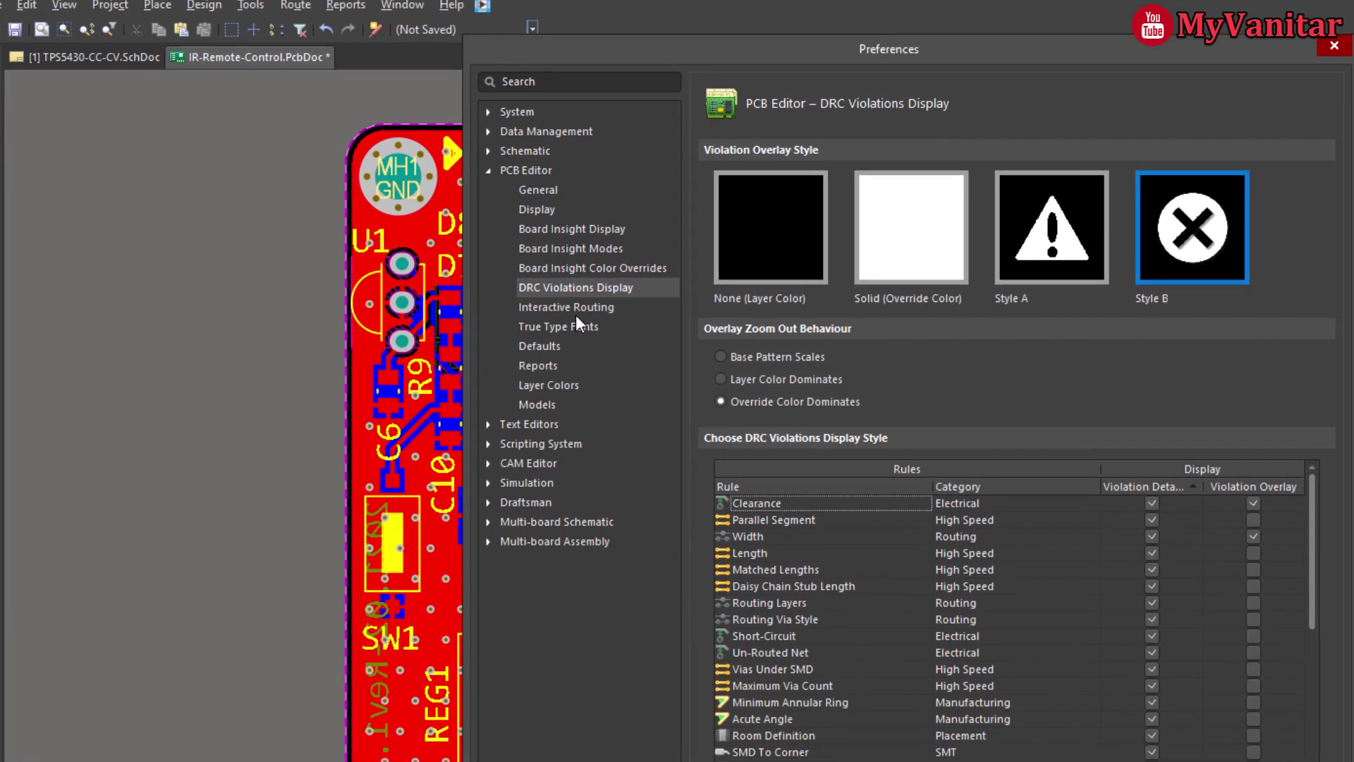
{"action": "left_click", "coordinate": [601, 323]}
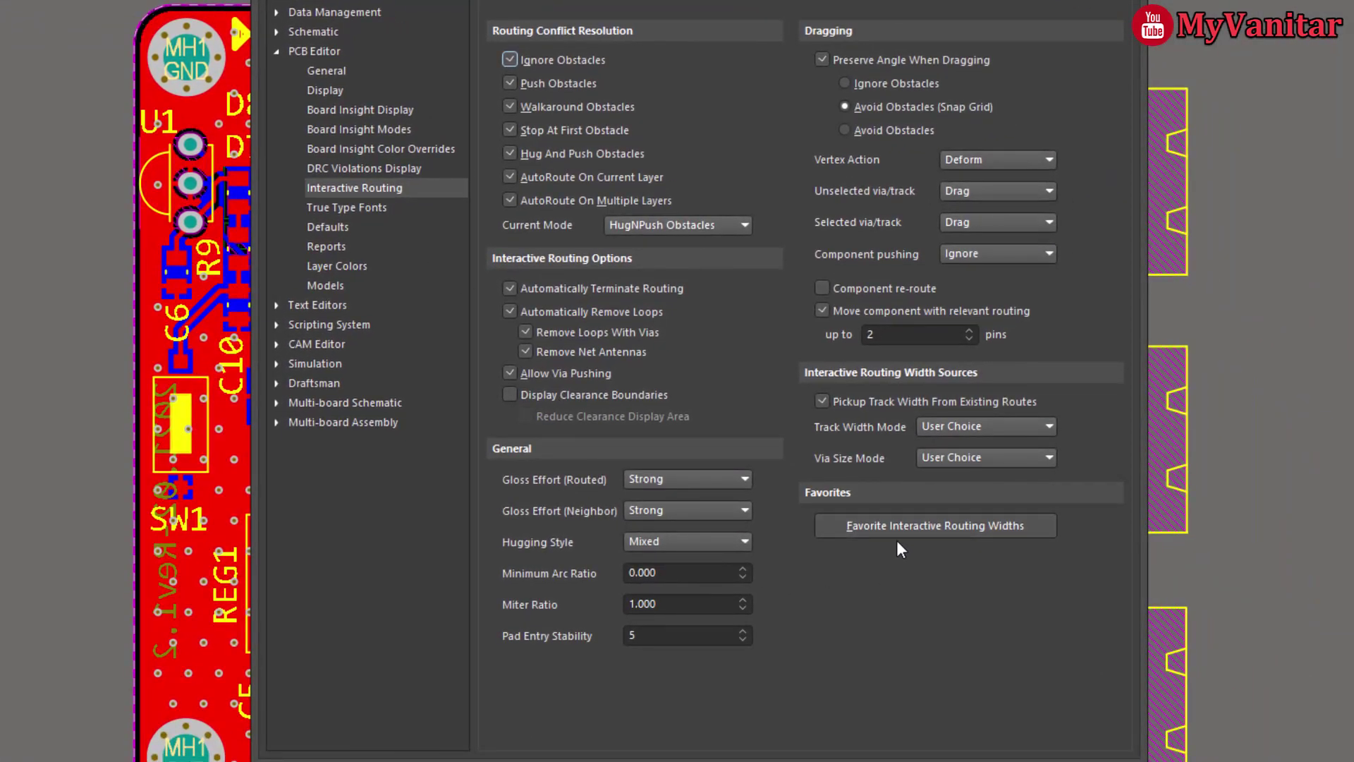
{"action": "left_click", "coordinate": [965, 540]}
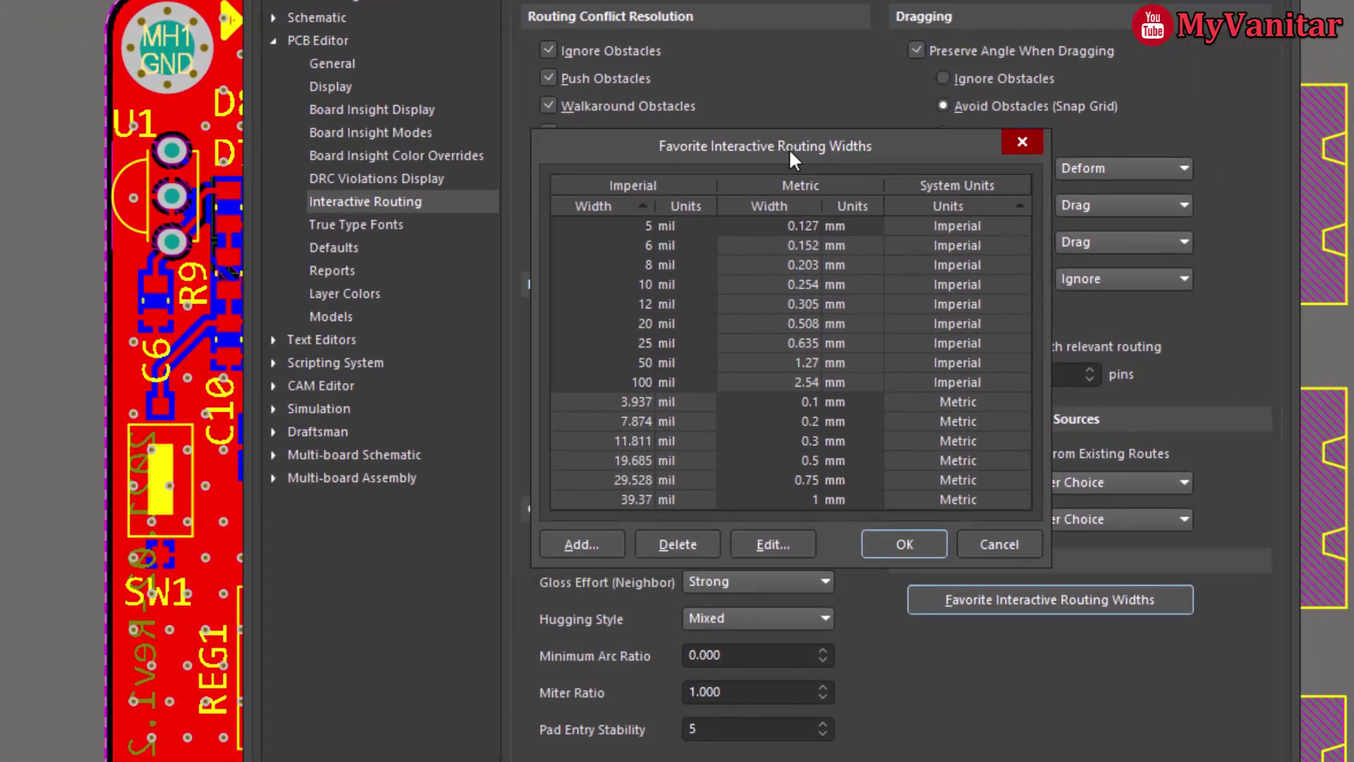
{"action": "left_click_drag", "start_coordinate": [789, 148], "coordinate": [804, 140]}
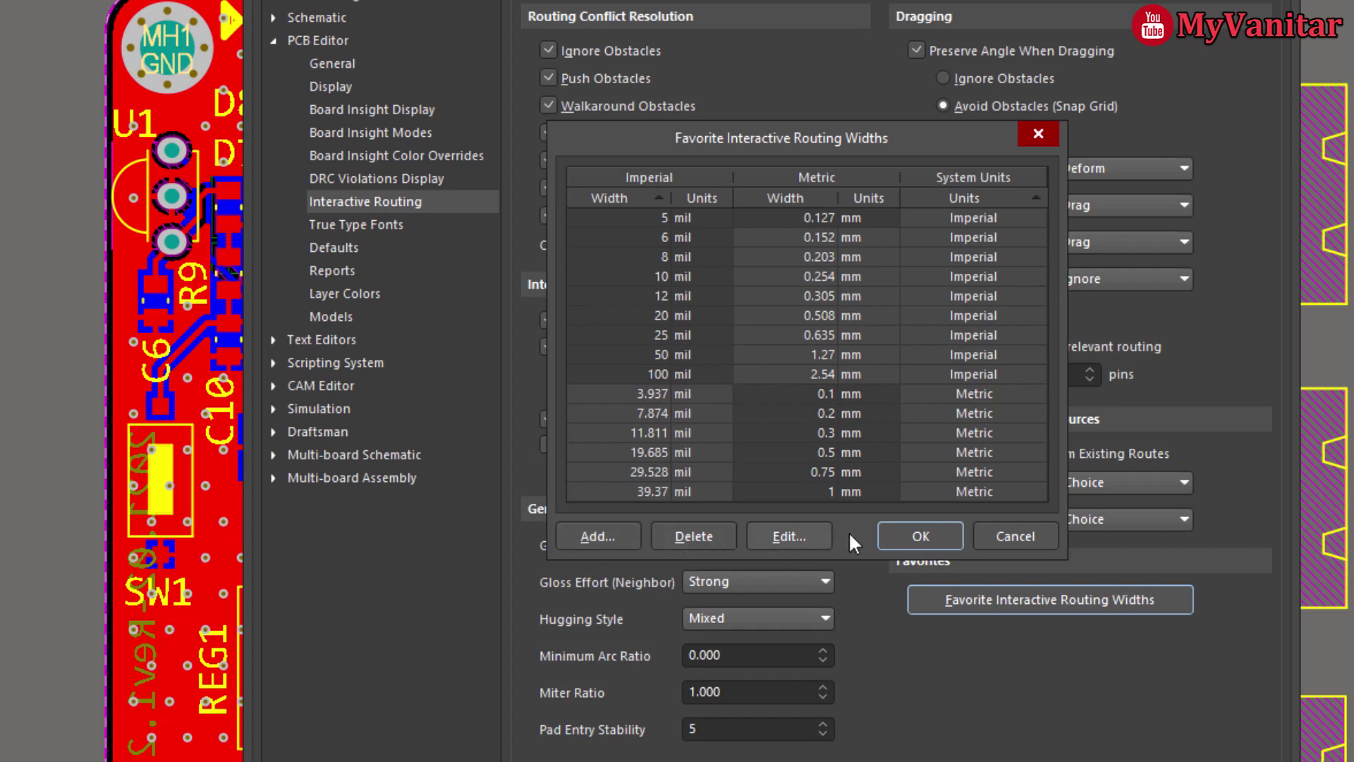
{"action": "left_click", "coordinate": [608, 539]}
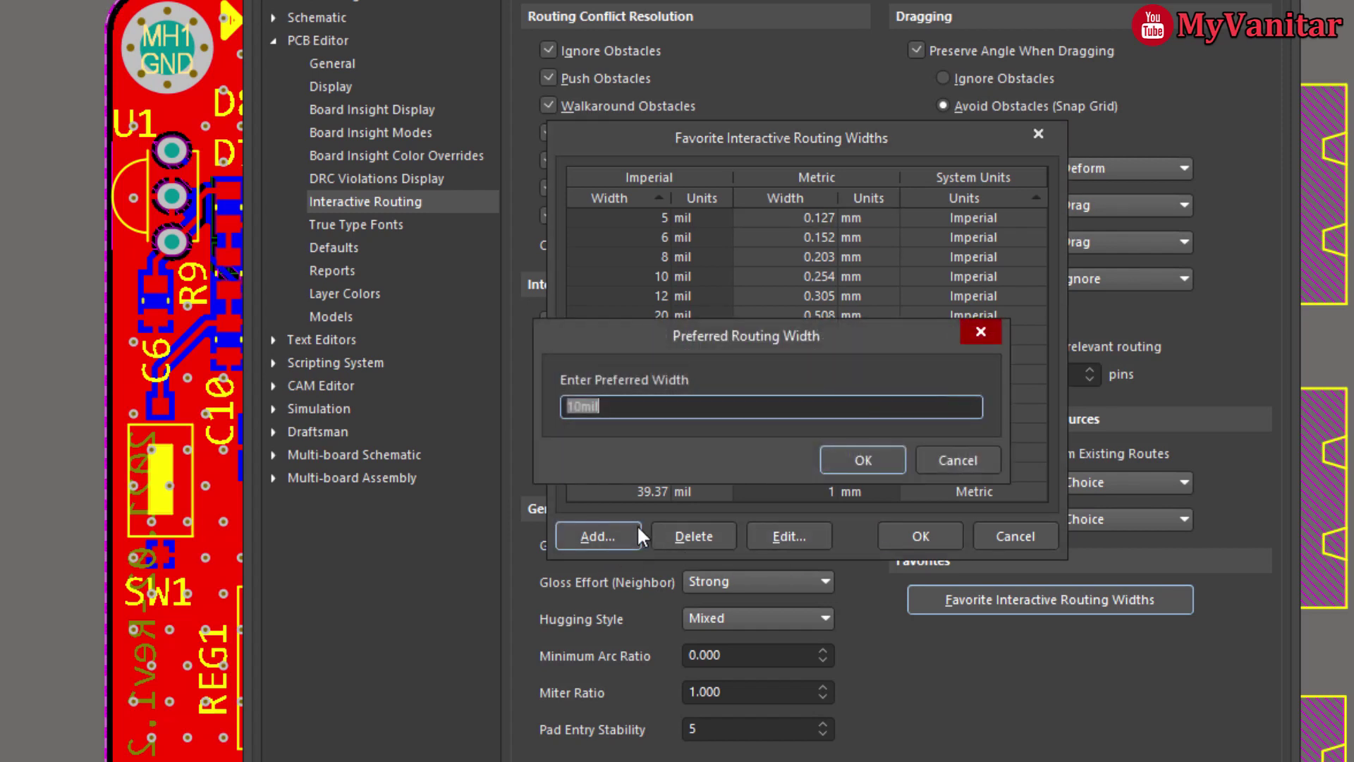
{"action": "type", "text": "2mm"}
{"action": "left_click", "coordinate": [856, 465]}
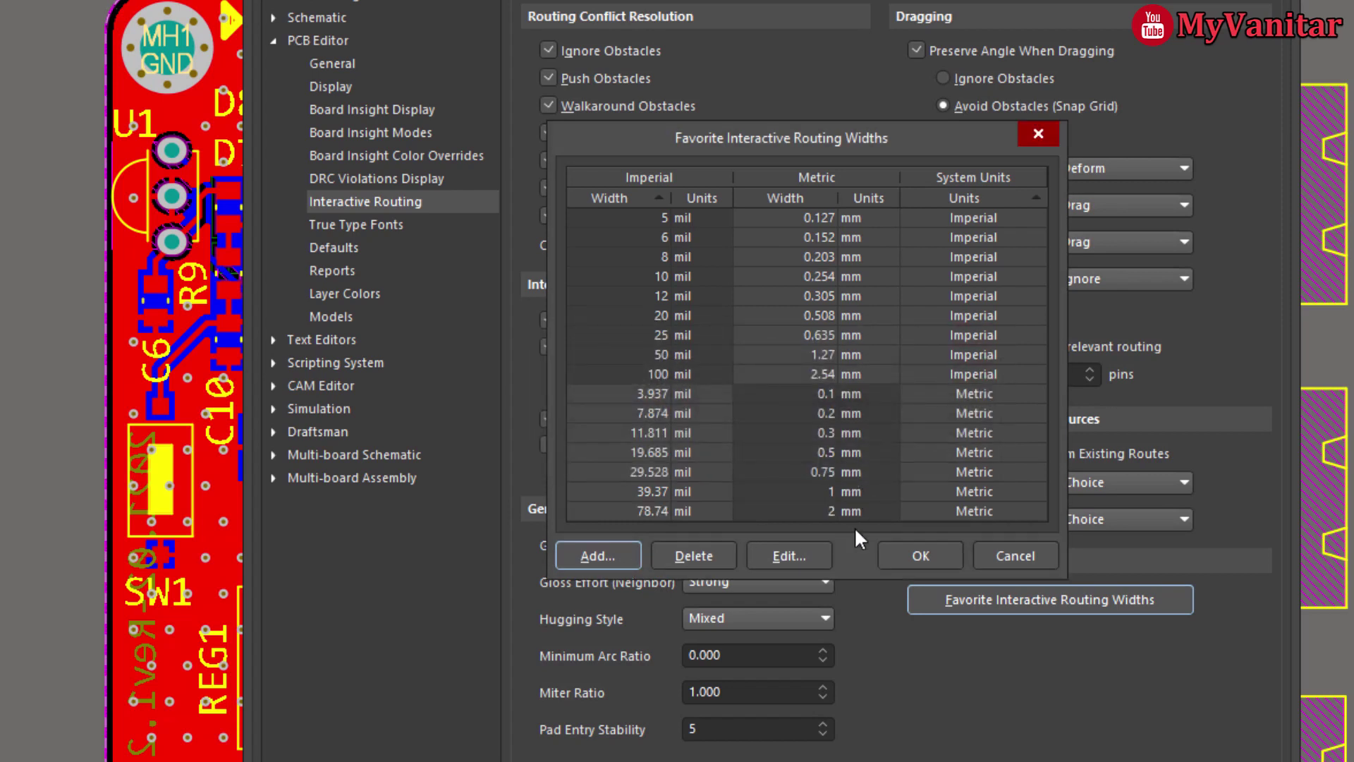
{"action": "left_click", "coordinate": [904, 549]}
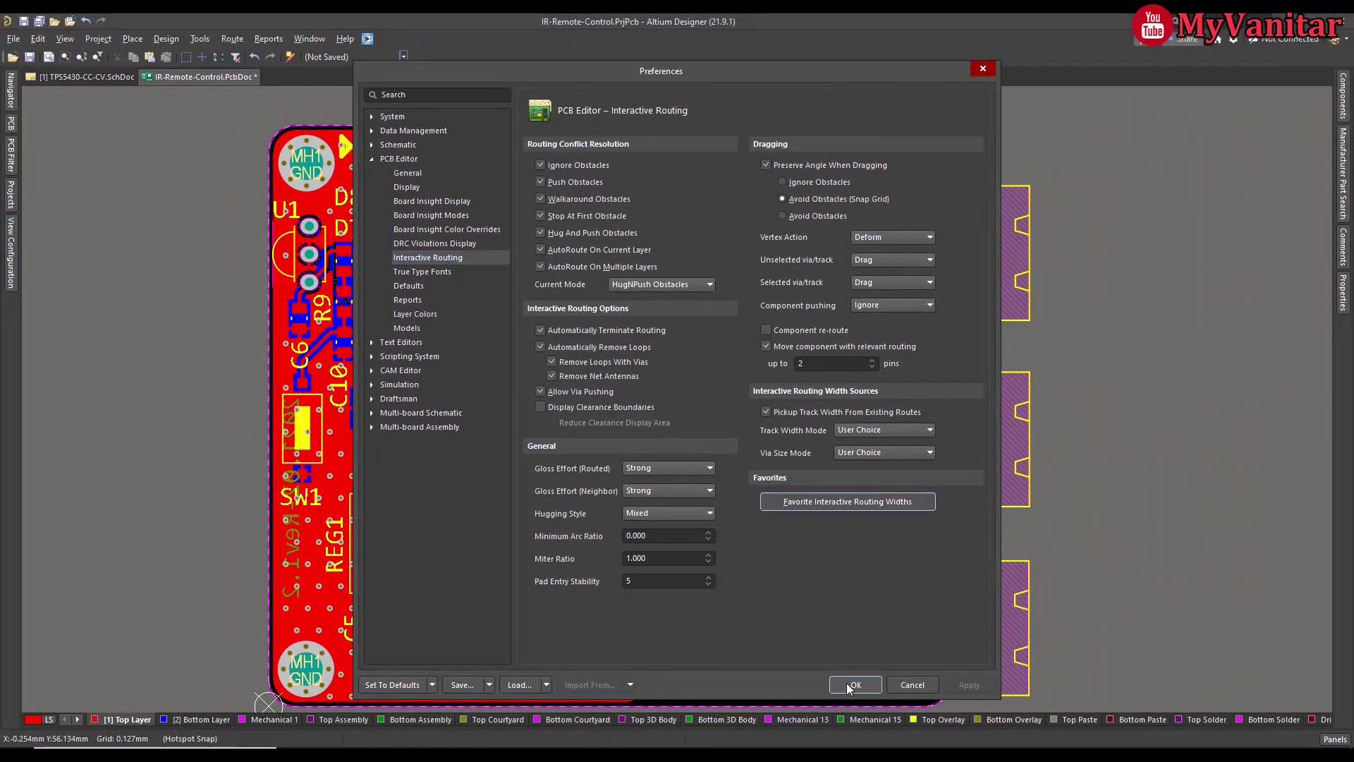
{"action": "left_click", "coordinate": [852, 685]}
- Route a 2 mm track from K1's RVCC pad to K2's RVCC pad, then check the vertical segment's length
{"action": "key", "text": "p"}
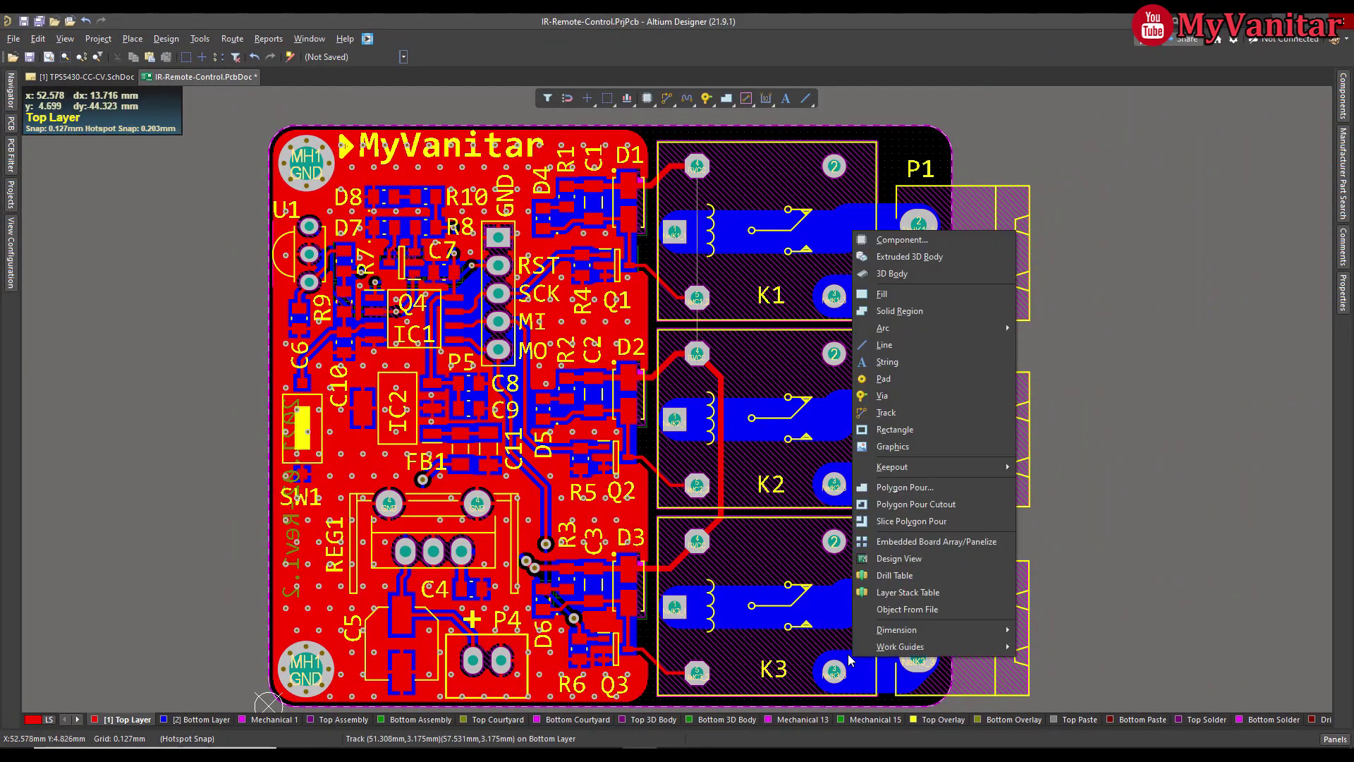
{"action": "key", "text": "t"}
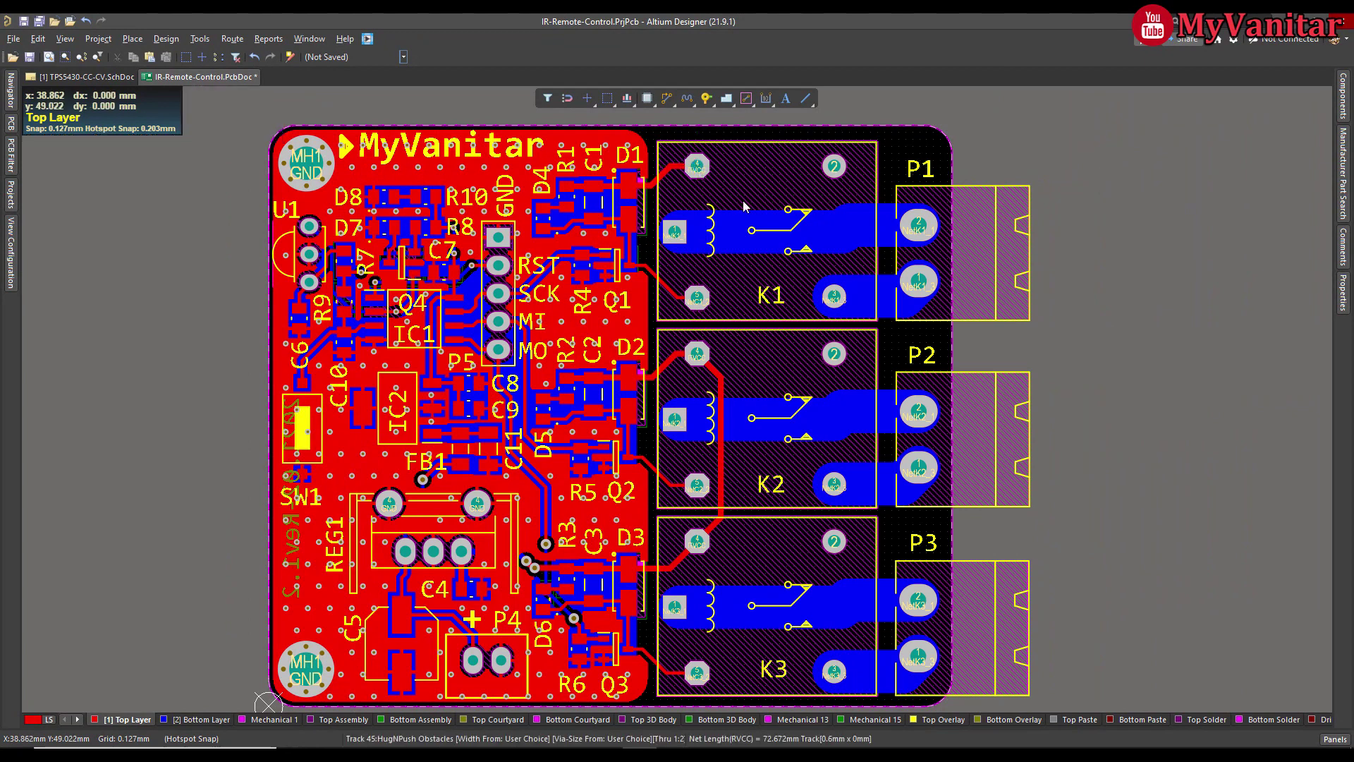
{"action": "left_click", "coordinate": [697, 166]}
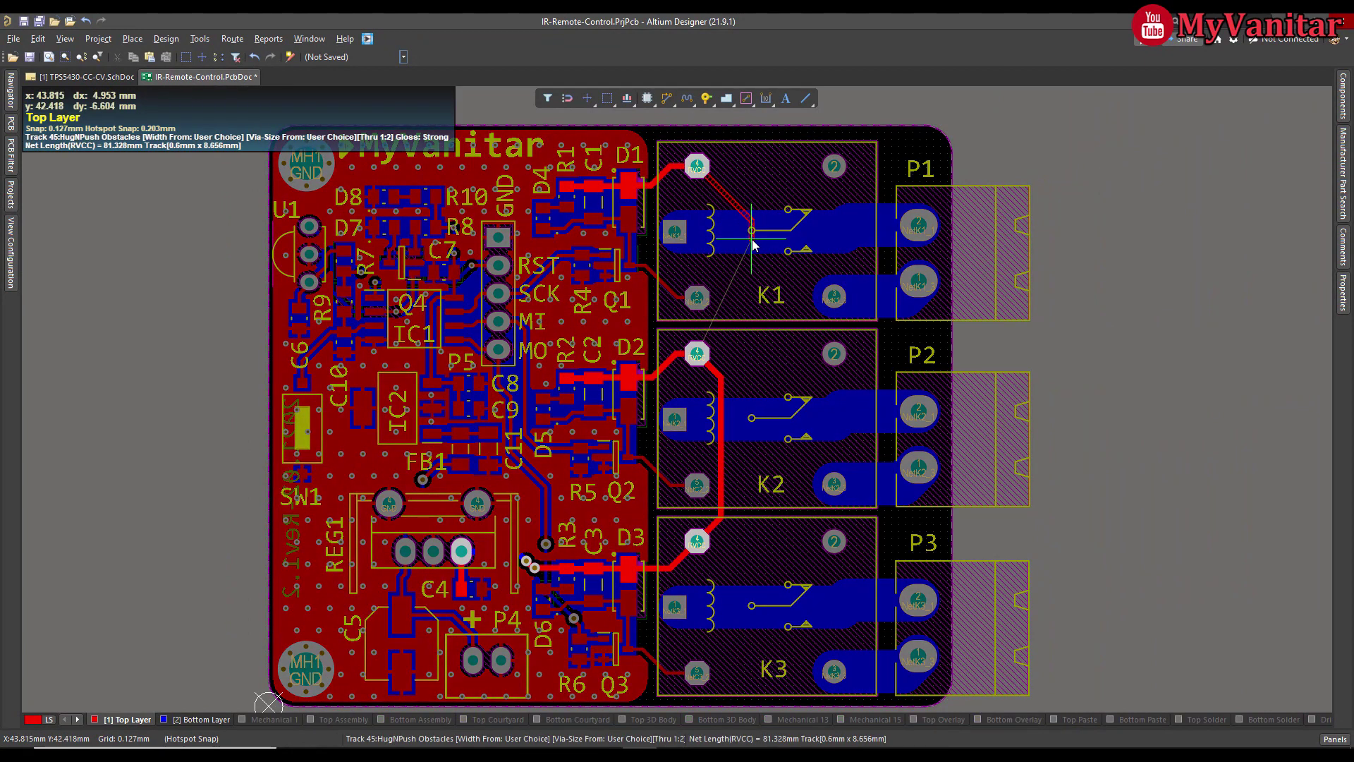
{"action": "key", "text": "shift+w"}
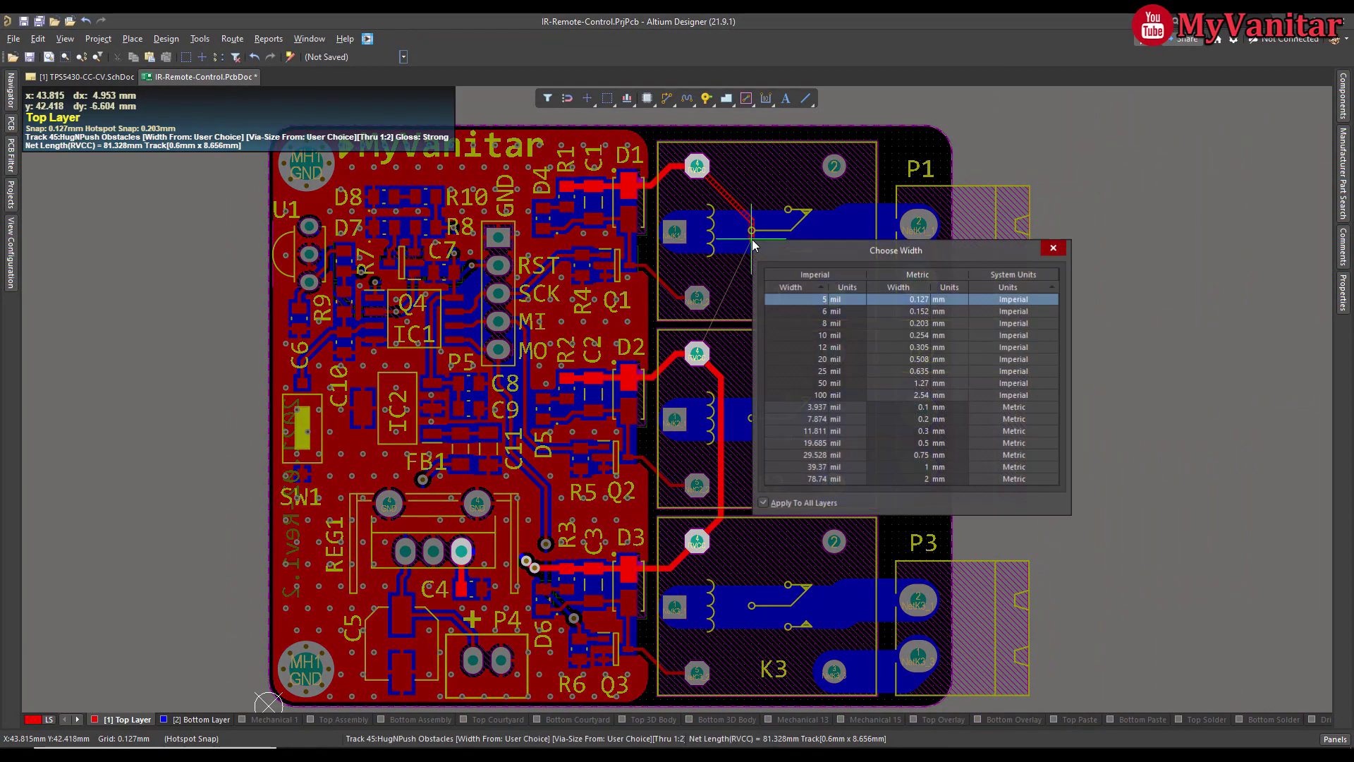
{"action": "left_click", "coordinate": [936, 480]}
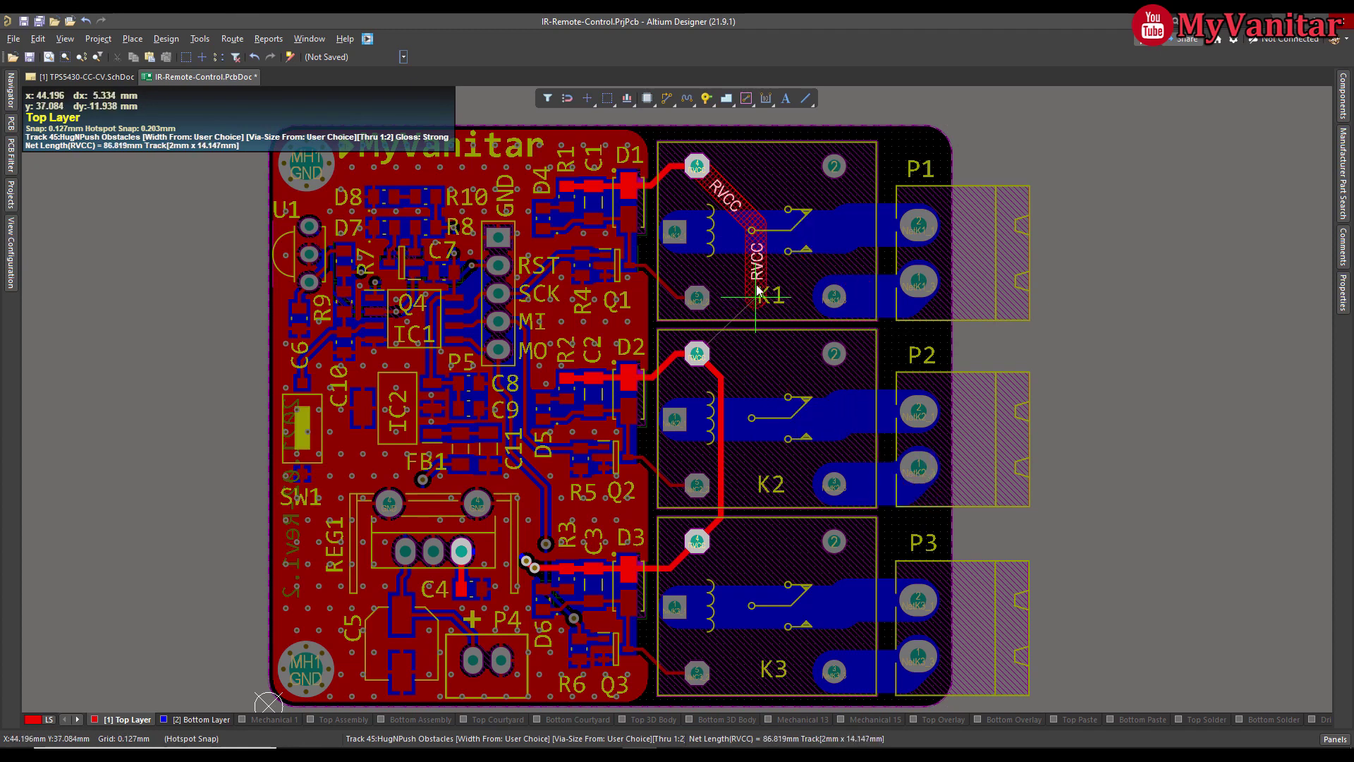
{"action": "left_click", "coordinate": [697, 355]}
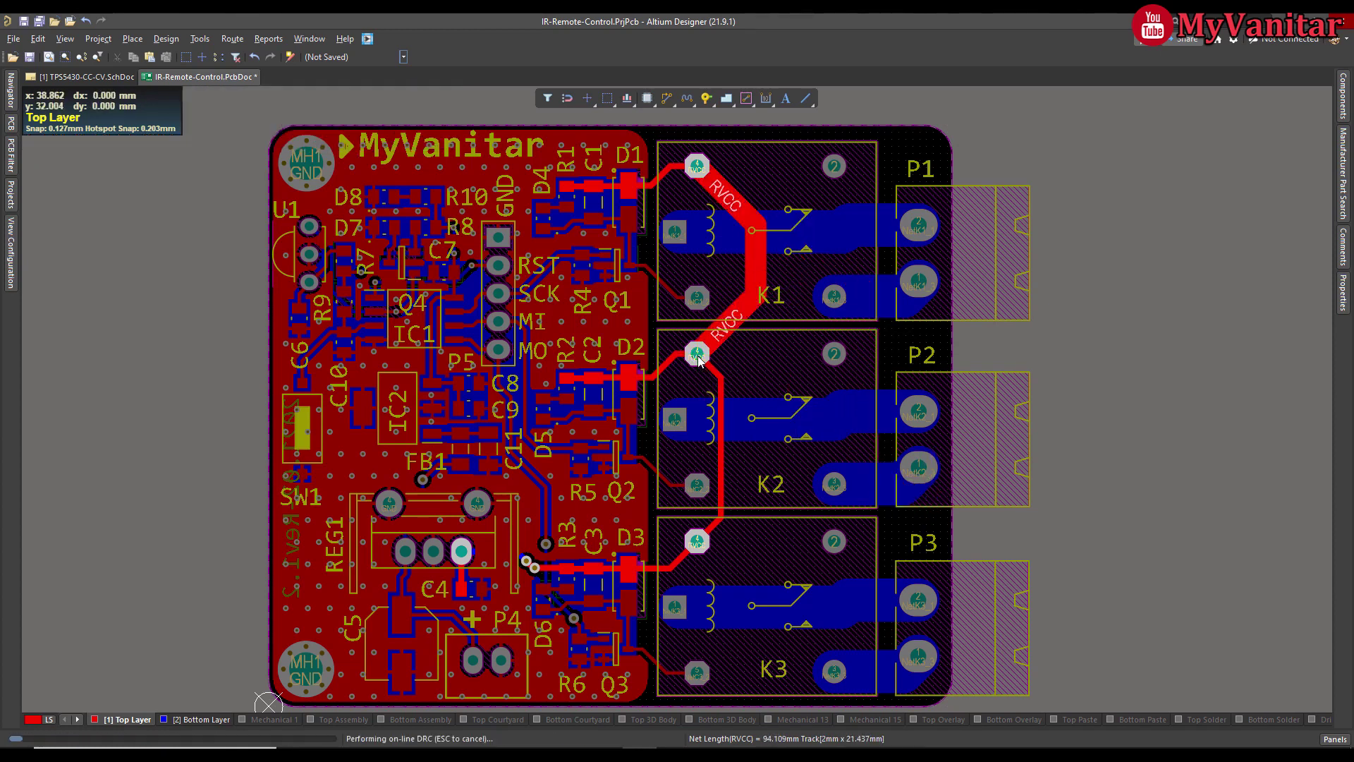
{"action": "left_click", "coordinate": [755, 265]}
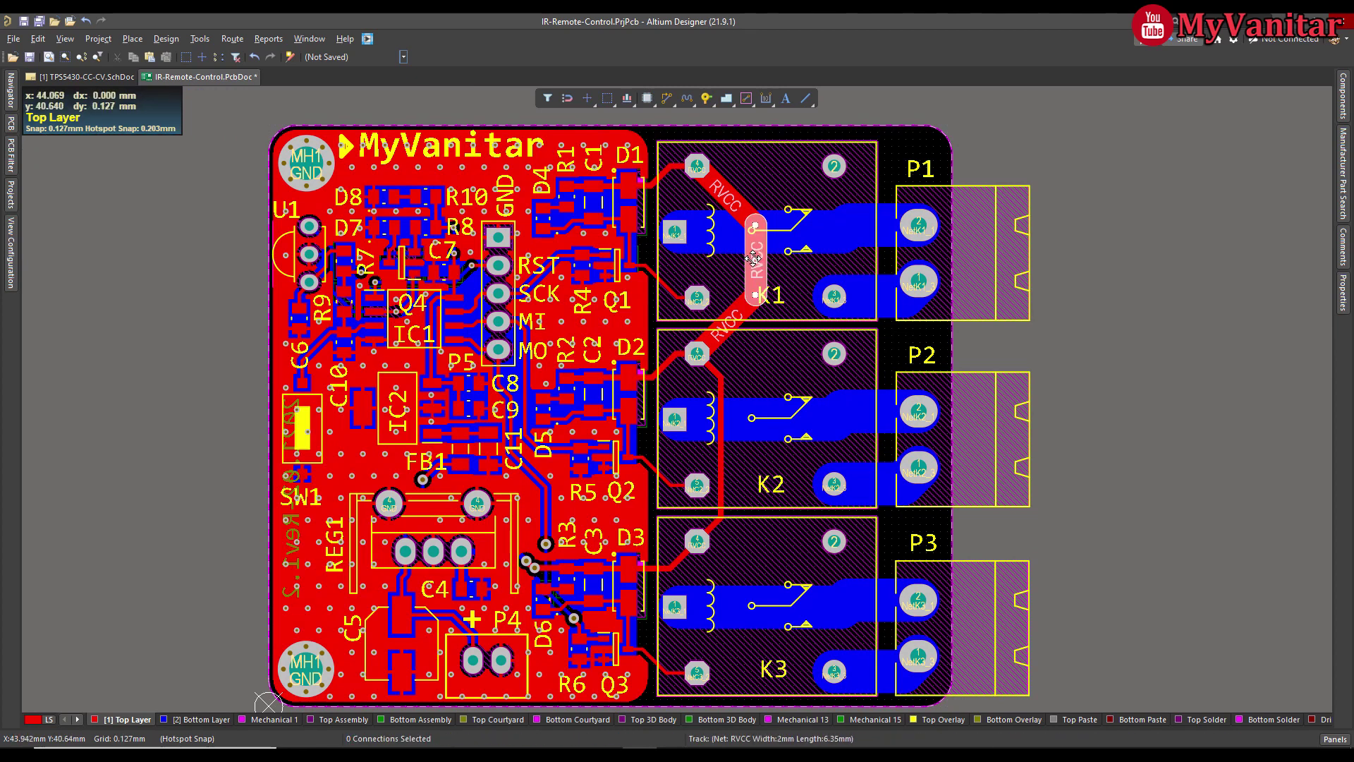
{"action": "left_click", "coordinate": [1111, 263]}
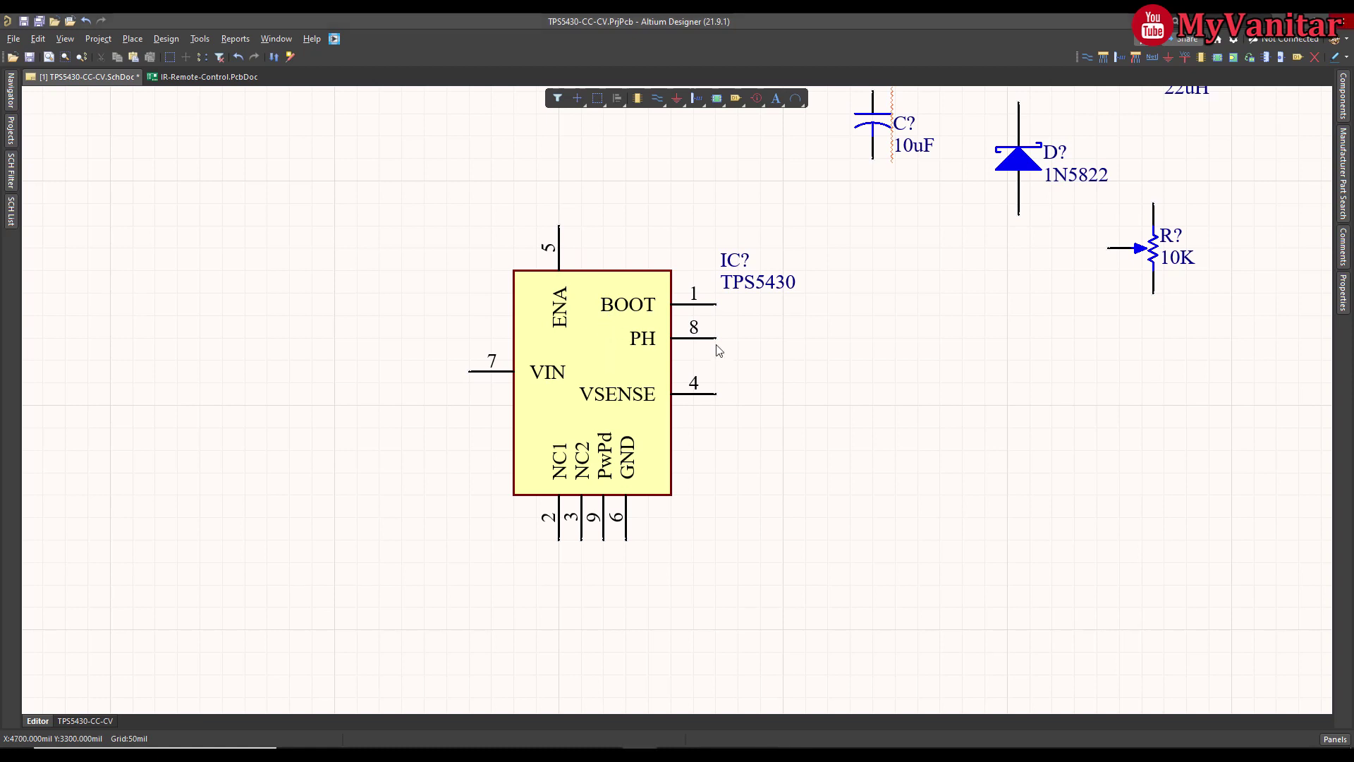
- Undo the last change, then rotate the held TPS5430 symbol 180° and restore it
{"action": "key", "text": "ctrl+z"}
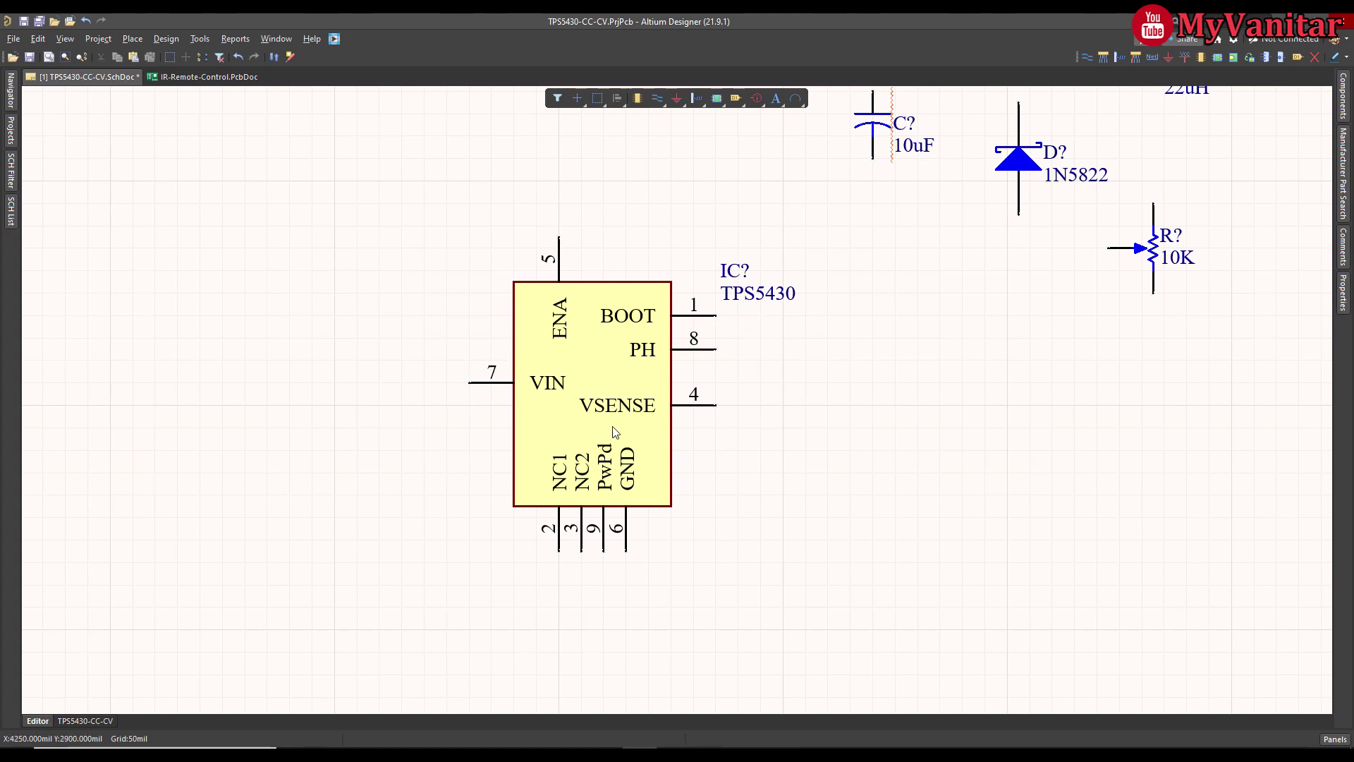
{"action": "left_click_drag", "start_coordinate": [594, 375], "coordinate": [715, 431]}
{"action": "key", "text": "space"}
{"action": "key", "text": "space"}
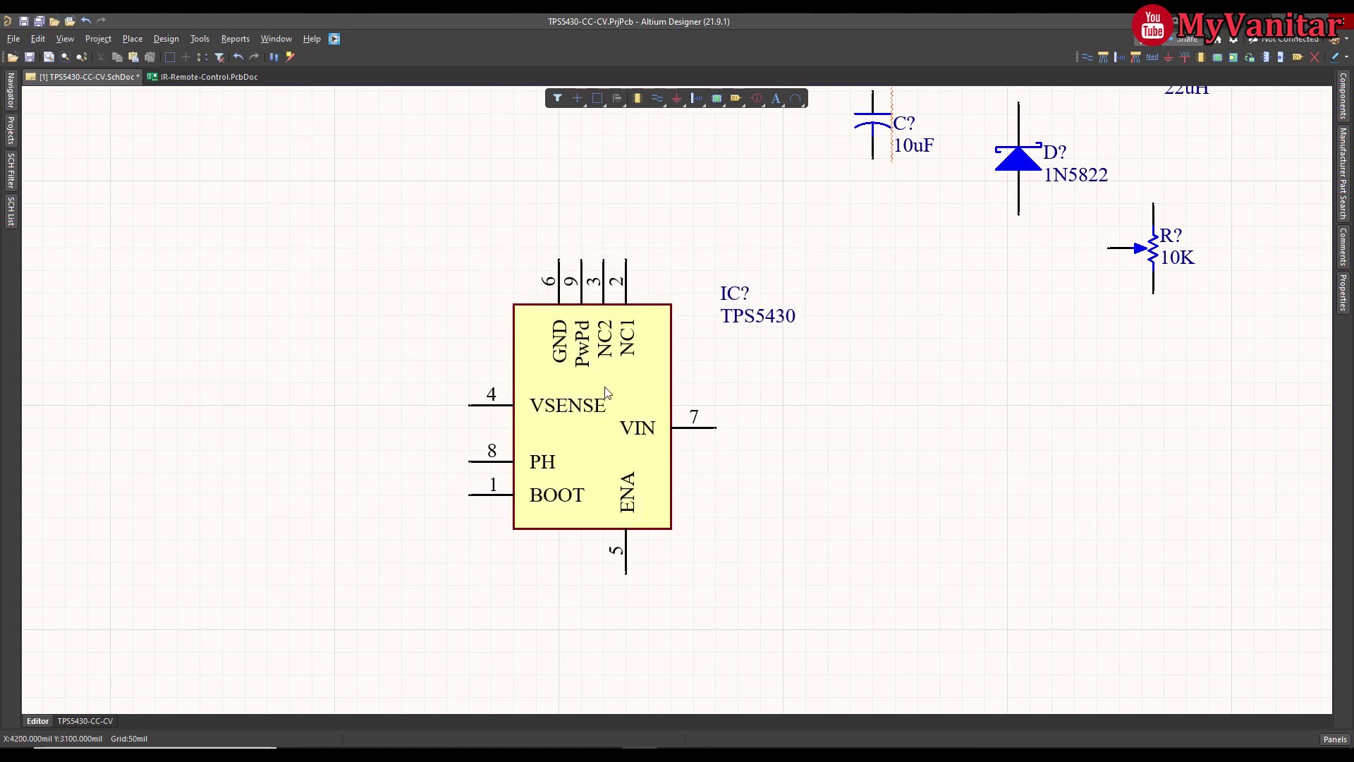
{"action": "left_click_drag", "start_coordinate": [605, 393], "coordinate": [571, 572]}
{"action": "key", "text": "space"}
{"action": "key", "text": "space"}
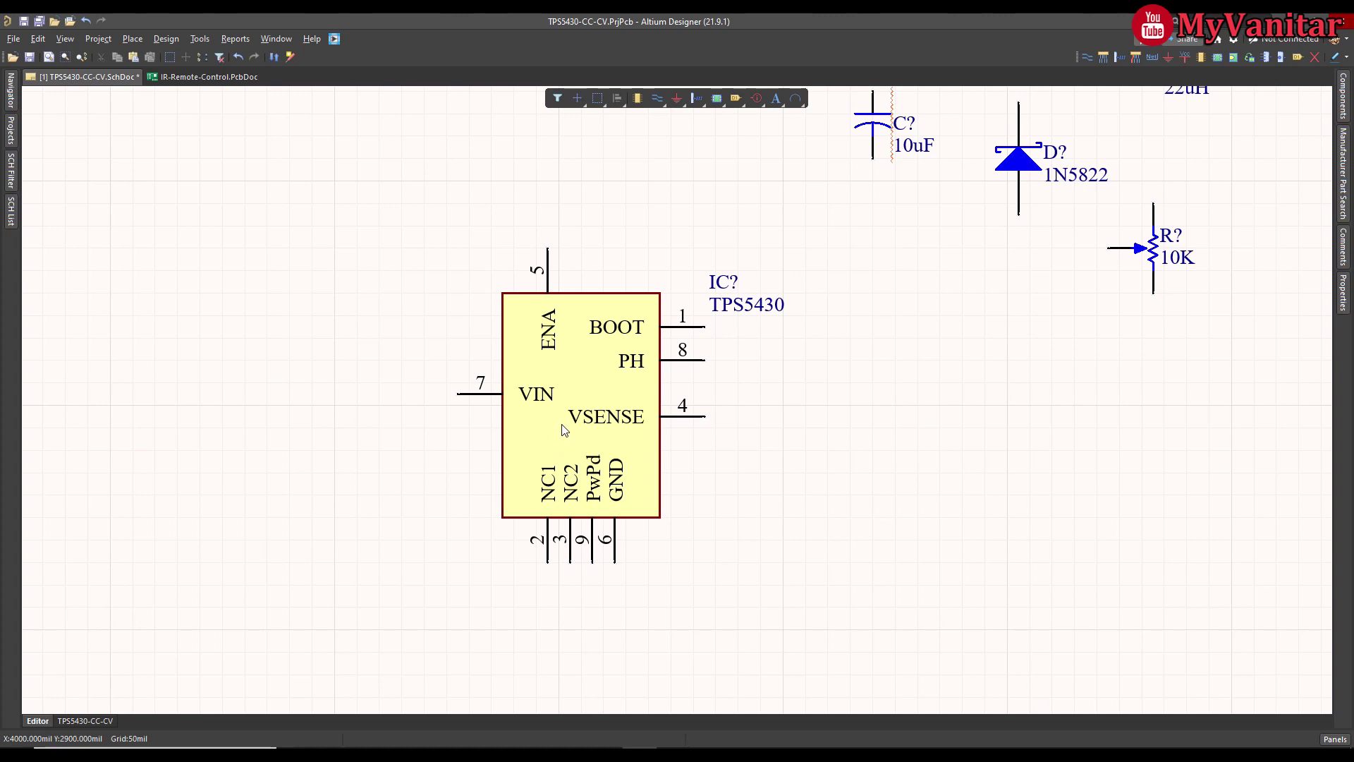
- Mirror the TPS5430 symbol left to right with X and drop it in place
{"action": "left_click_drag", "start_coordinate": [557, 426], "coordinate": [470, 395]}
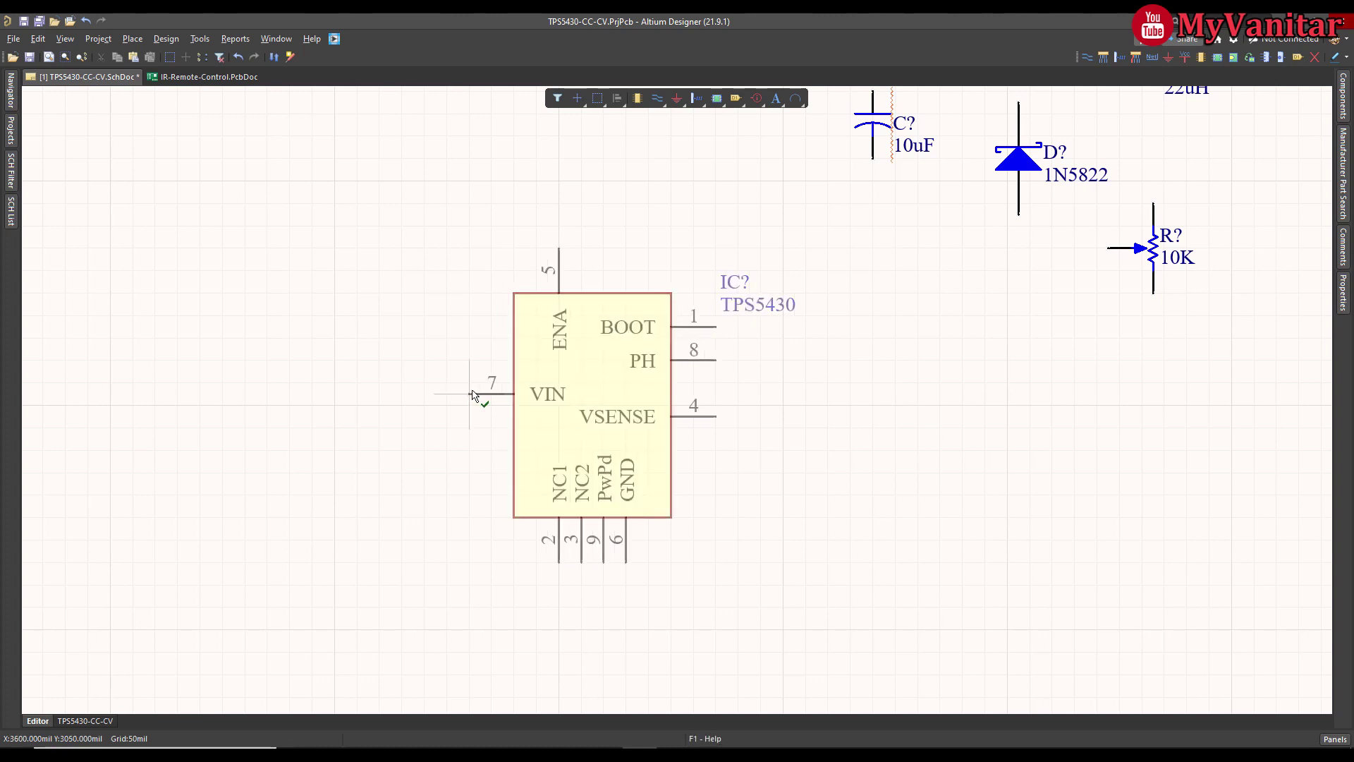
{"action": "key", "text": "x"}
{"action": "key", "text": "x"}
{"action": "left_click_drag", "start_coordinate": [471, 395], "coordinate": [694, 416]}
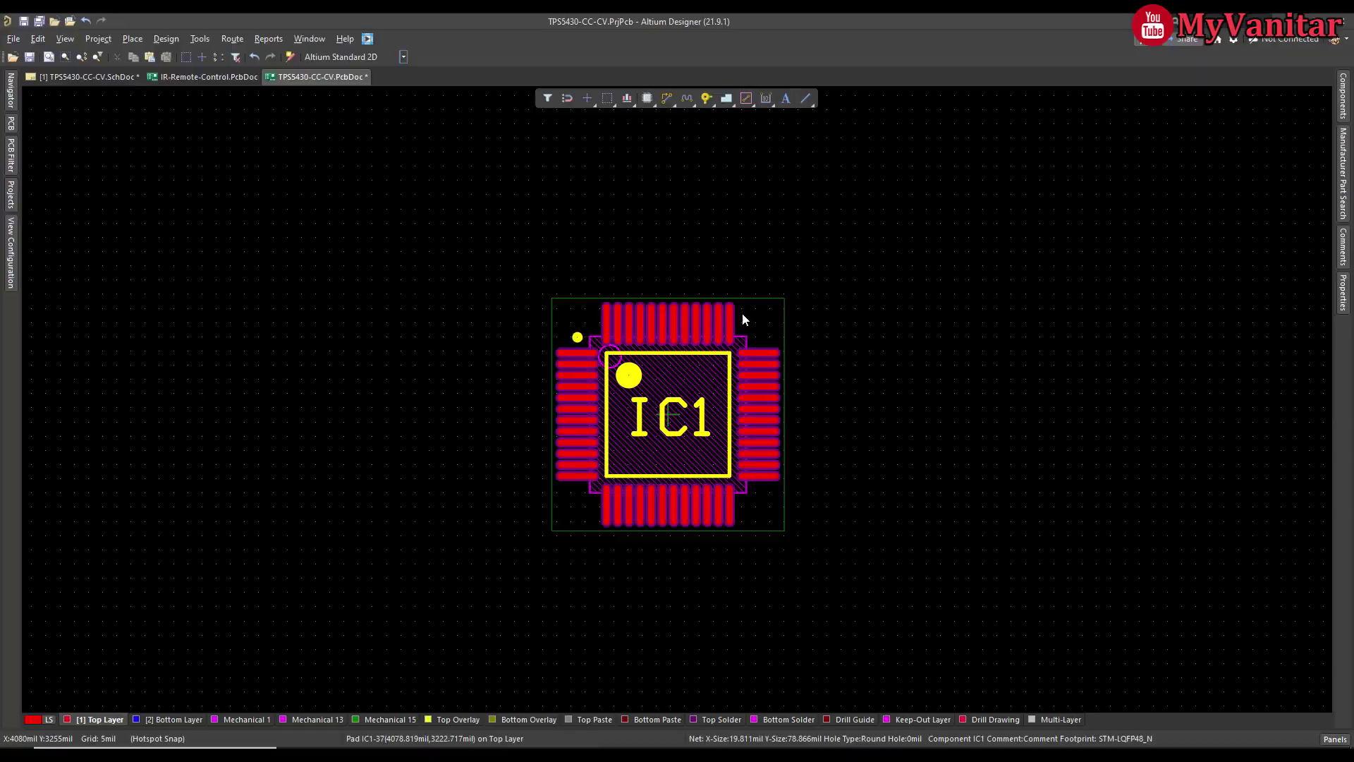
- Rotate the IC1 footprint in 90° steps, then select it and go to Edit > Move > Rotate Selection
{"action": "left_click_drag", "start_coordinate": [689, 464], "coordinate": [657, 476]}
{"action": "key", "text": "space"}
{"action": "key", "text": "space"}
{"action": "key", "text": "space"}
{"action": "key", "text": "space"}
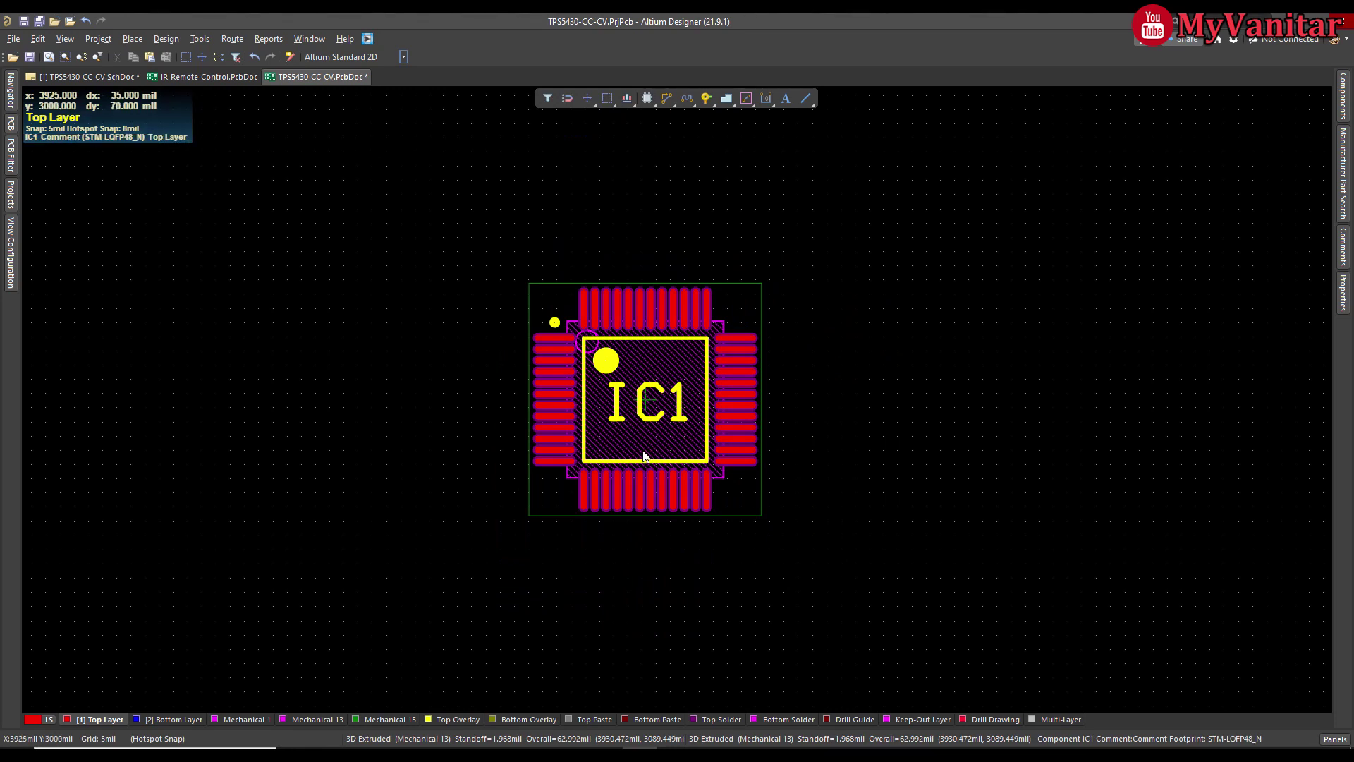
{"action": "left_click", "coordinate": [535, 481]}
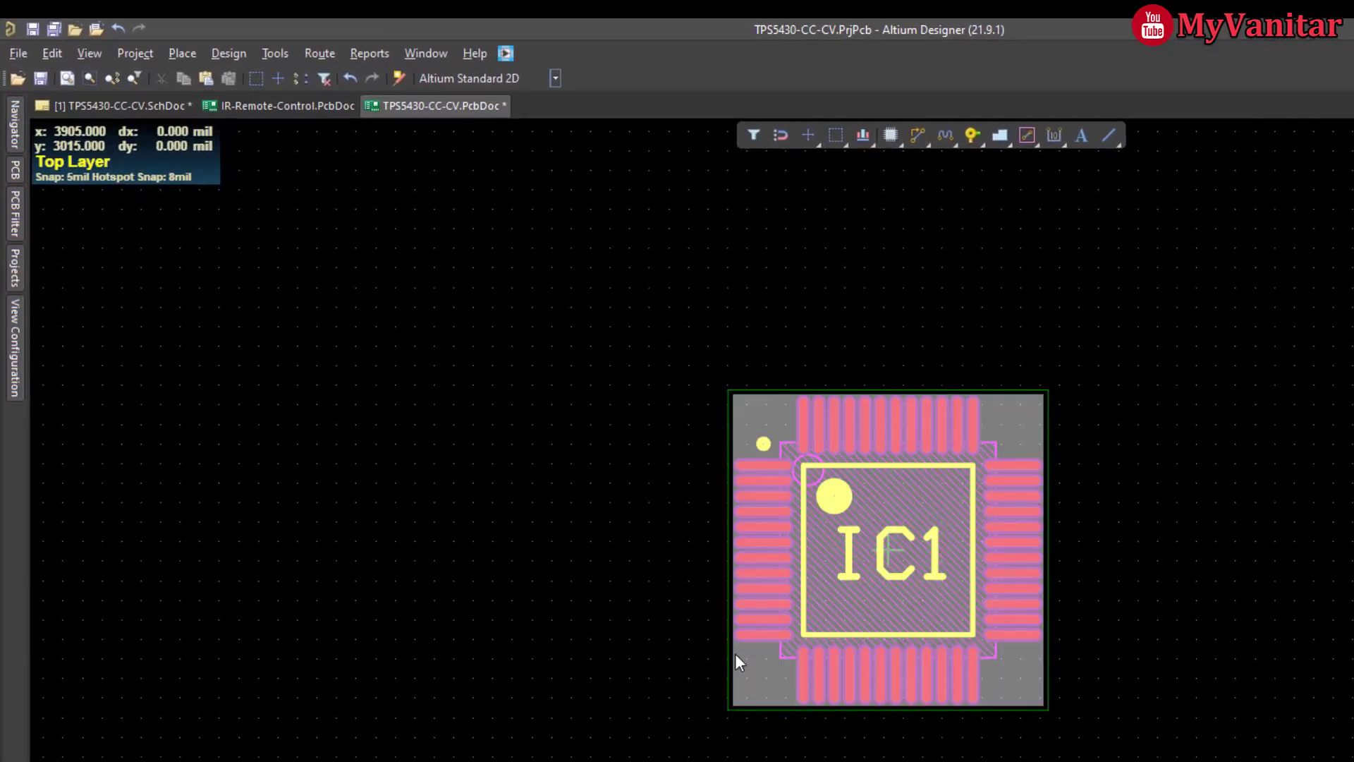
{"action": "left_click", "coordinate": [58, 50]}
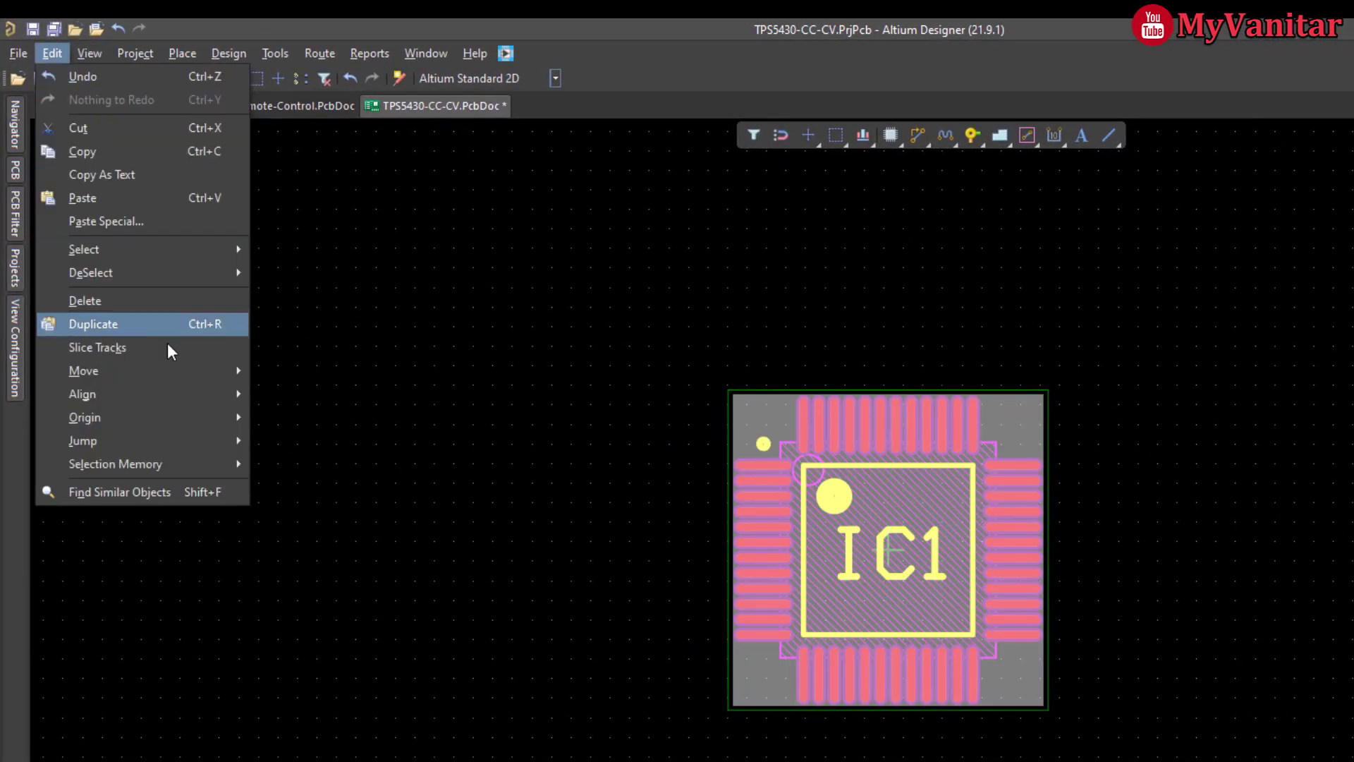
{"action": "mouse_move", "coordinate": [186, 376]}
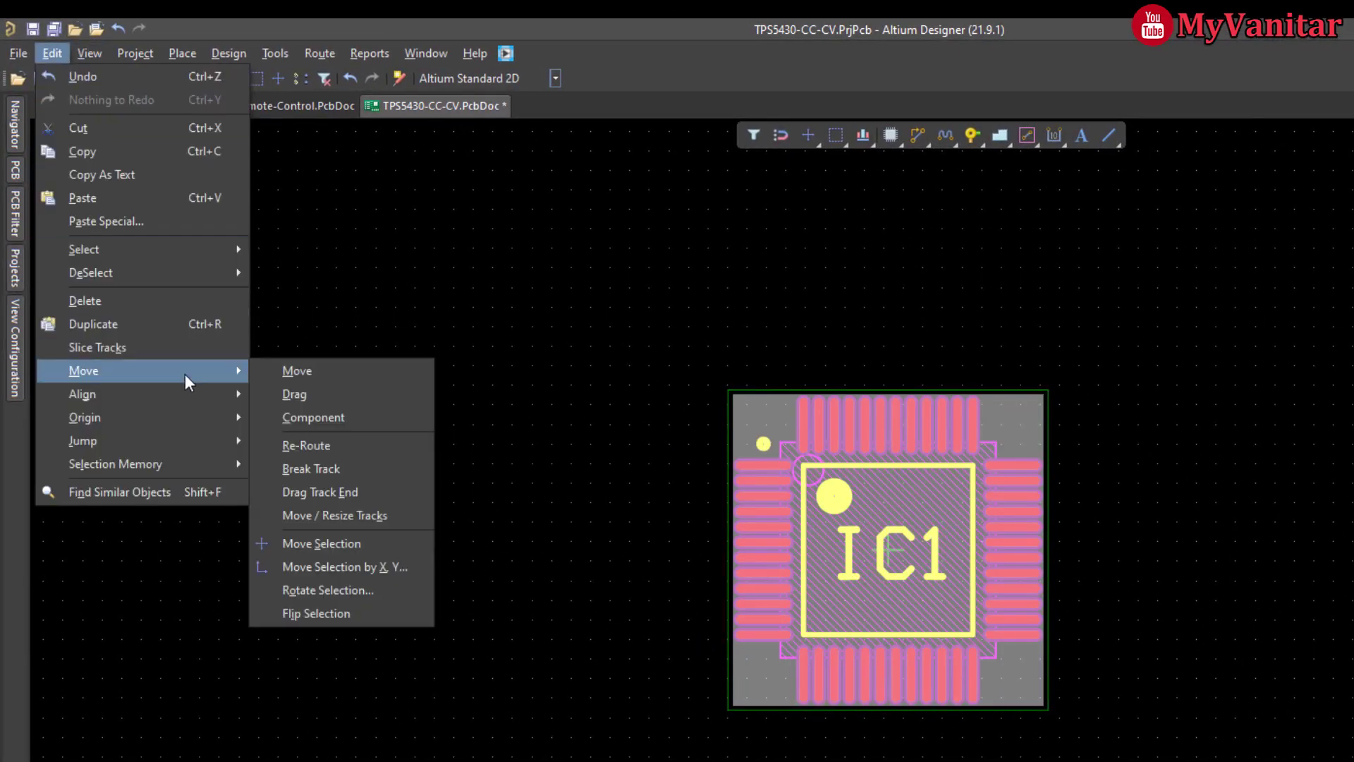
- Rotate the IC1 footprint by exactly 45° about its centre so it sits as a diamond
{"action": "left_click", "coordinate": [375, 590]}
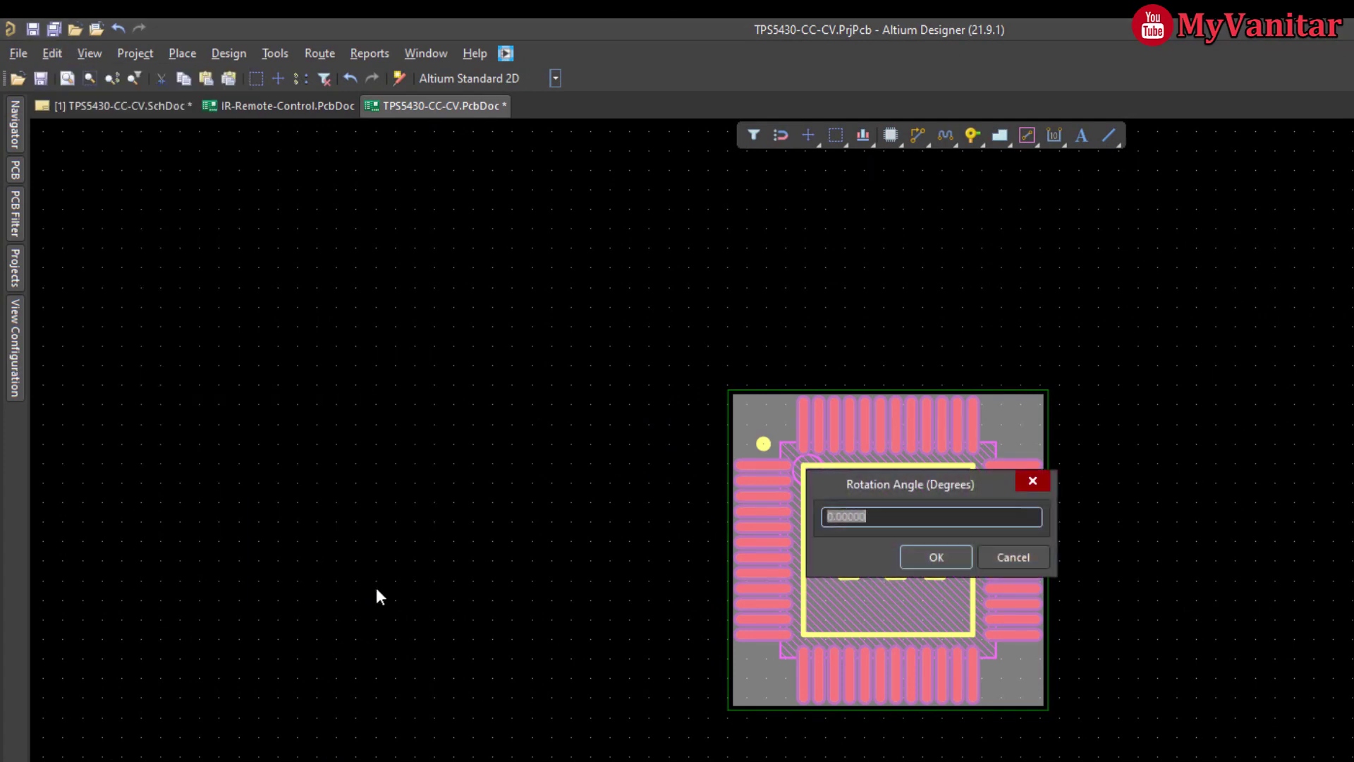
{"action": "left_click", "coordinate": [888, 520]}
{"action": "double_click", "coordinate": [894, 517]}
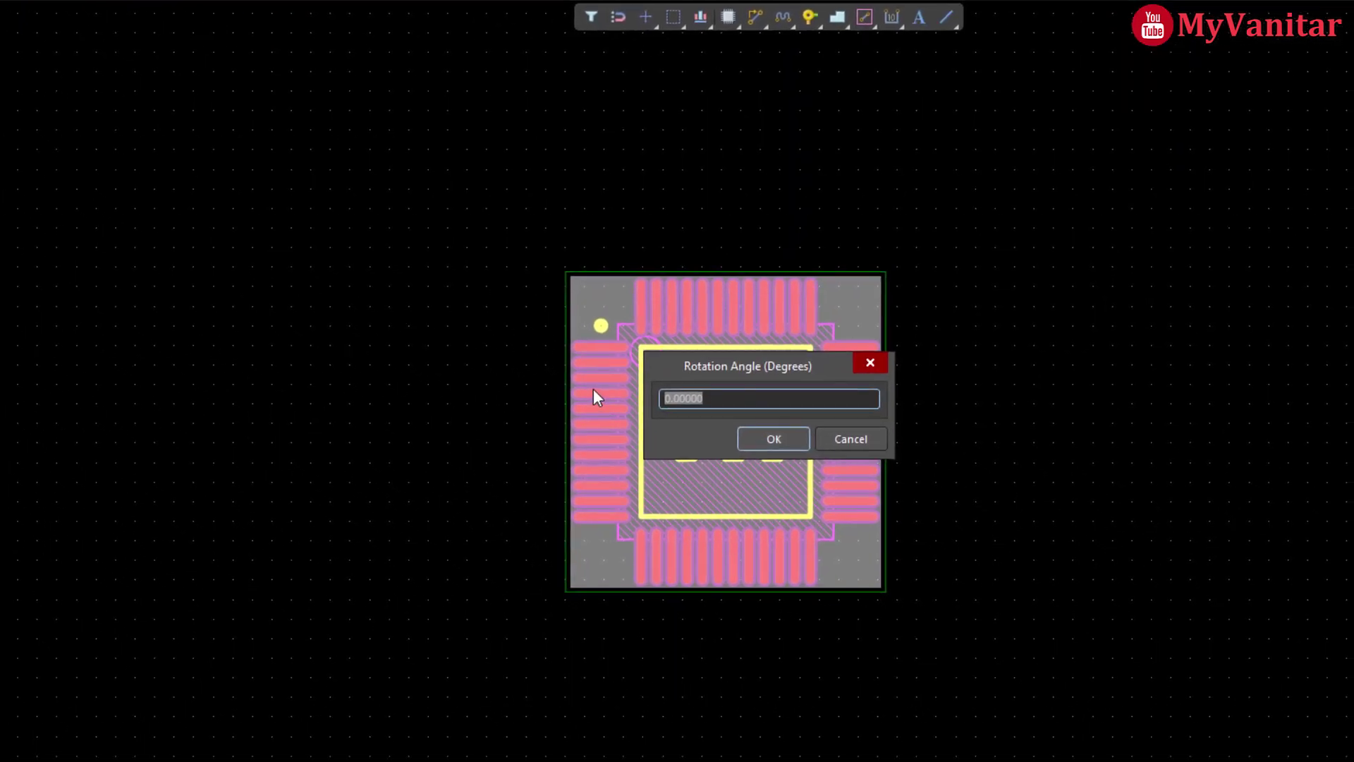
{"action": "type", "text": "45"}
{"action": "left_click", "coordinate": [773, 443]}
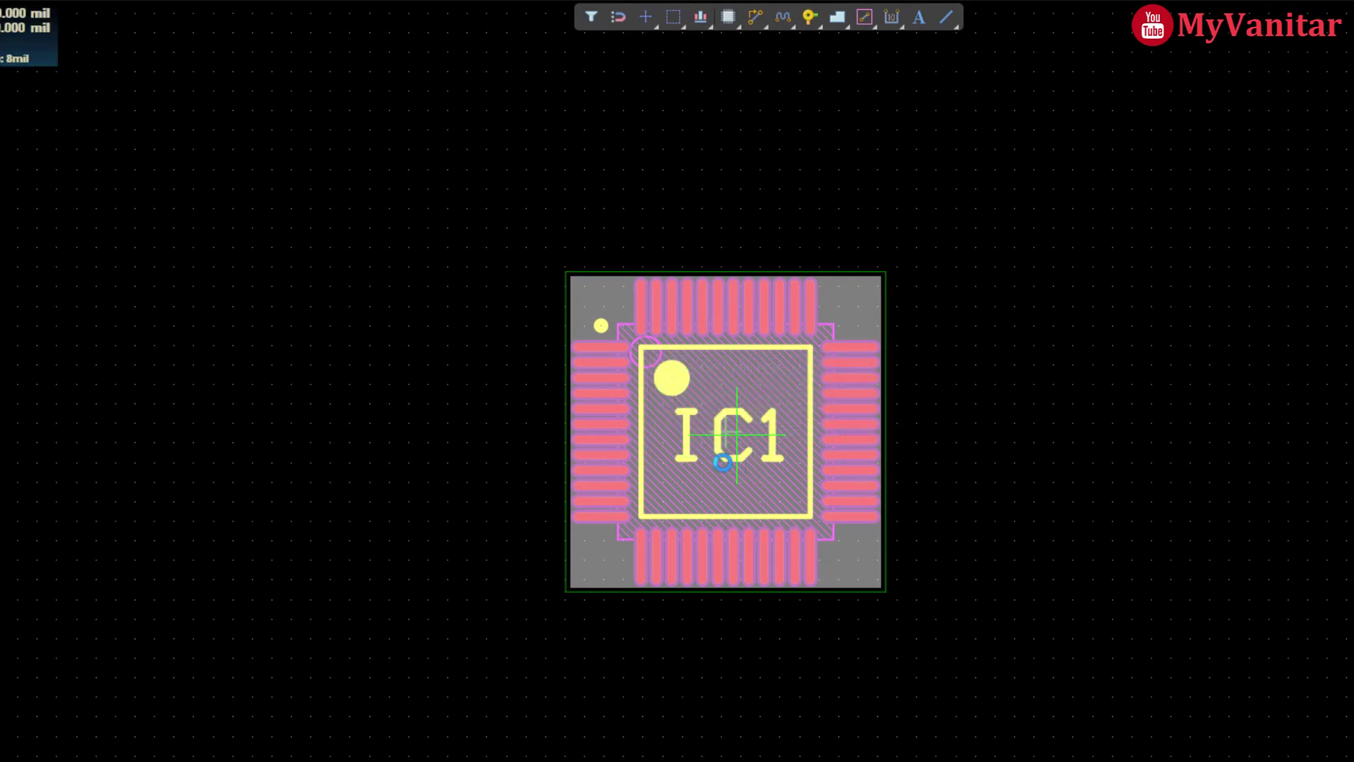
{"action": "left_click", "coordinate": [735, 434]}
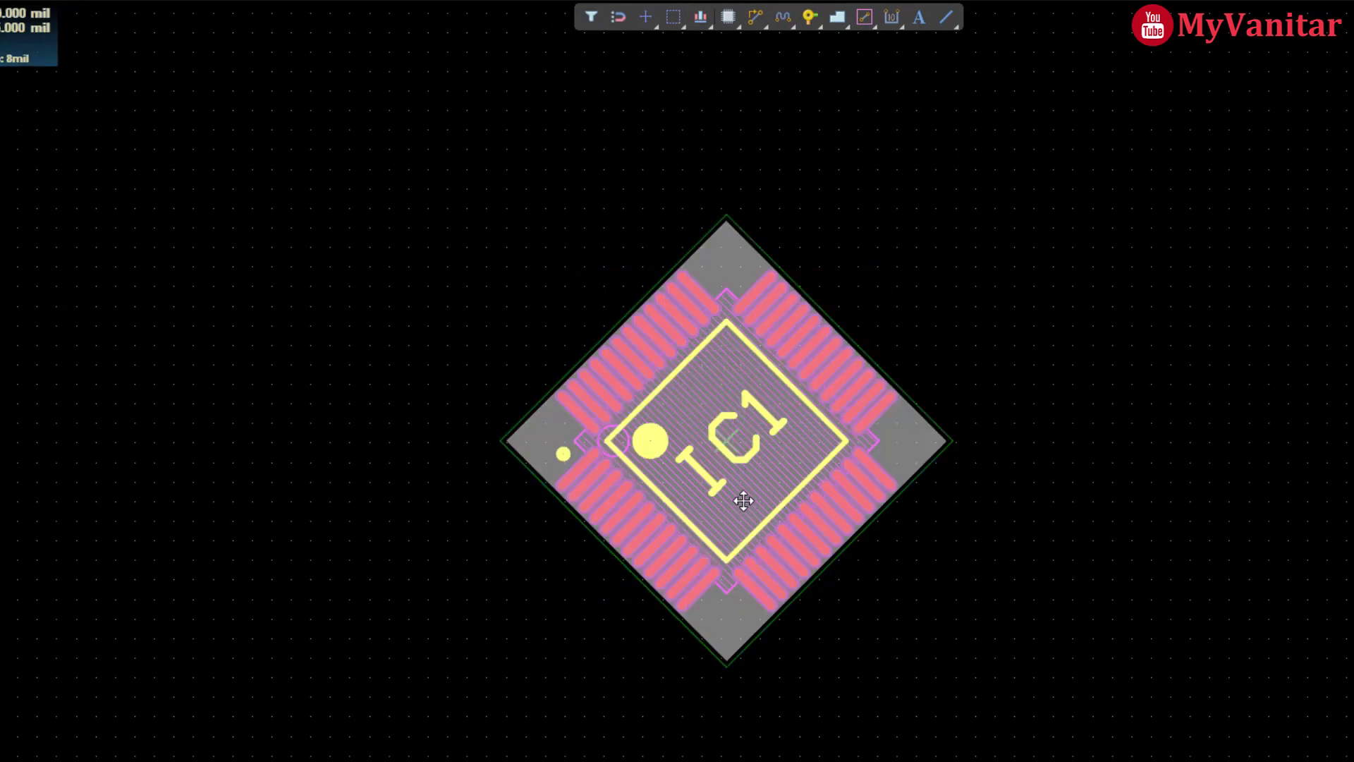
- Nudge IC1 upward, then pick it up and turn it twice in 90° steps before dropping it
{"action": "left_click_drag", "start_coordinate": [740, 499], "coordinate": [730, 427]}
{"action": "left_click", "coordinate": [936, 323]}
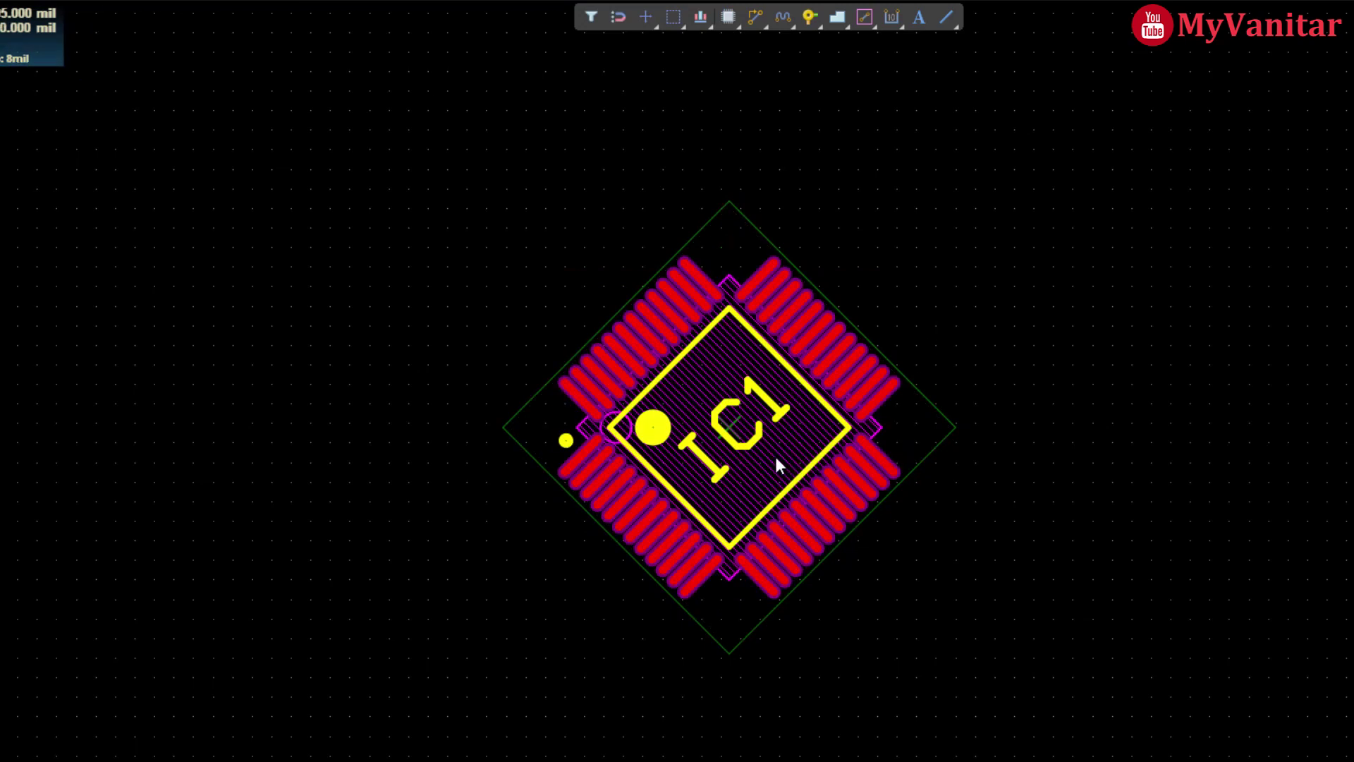
{"action": "left_click_drag", "start_coordinate": [759, 467], "coordinate": [725, 433]}
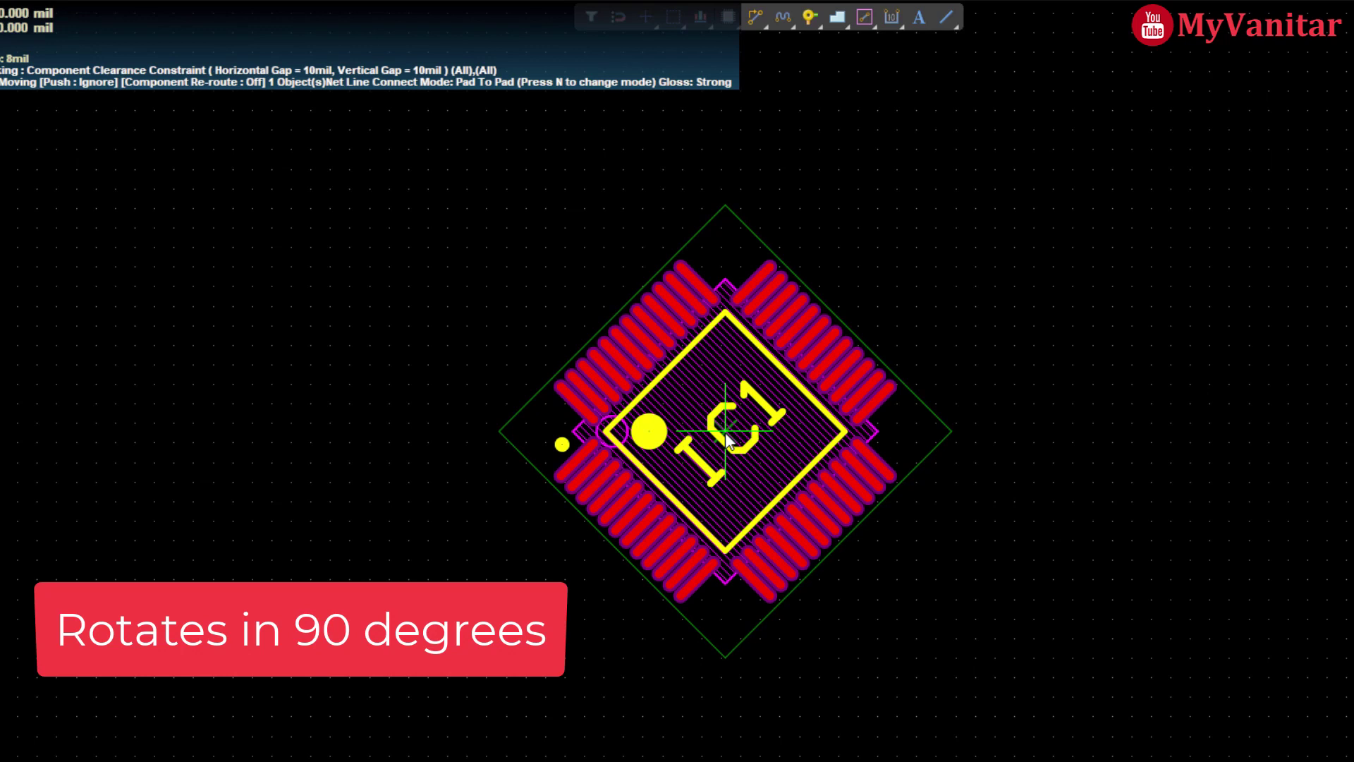
{"action": "key", "text": "space"}
{"action": "key", "text": "space"}
{"action": "key", "text": "space"}
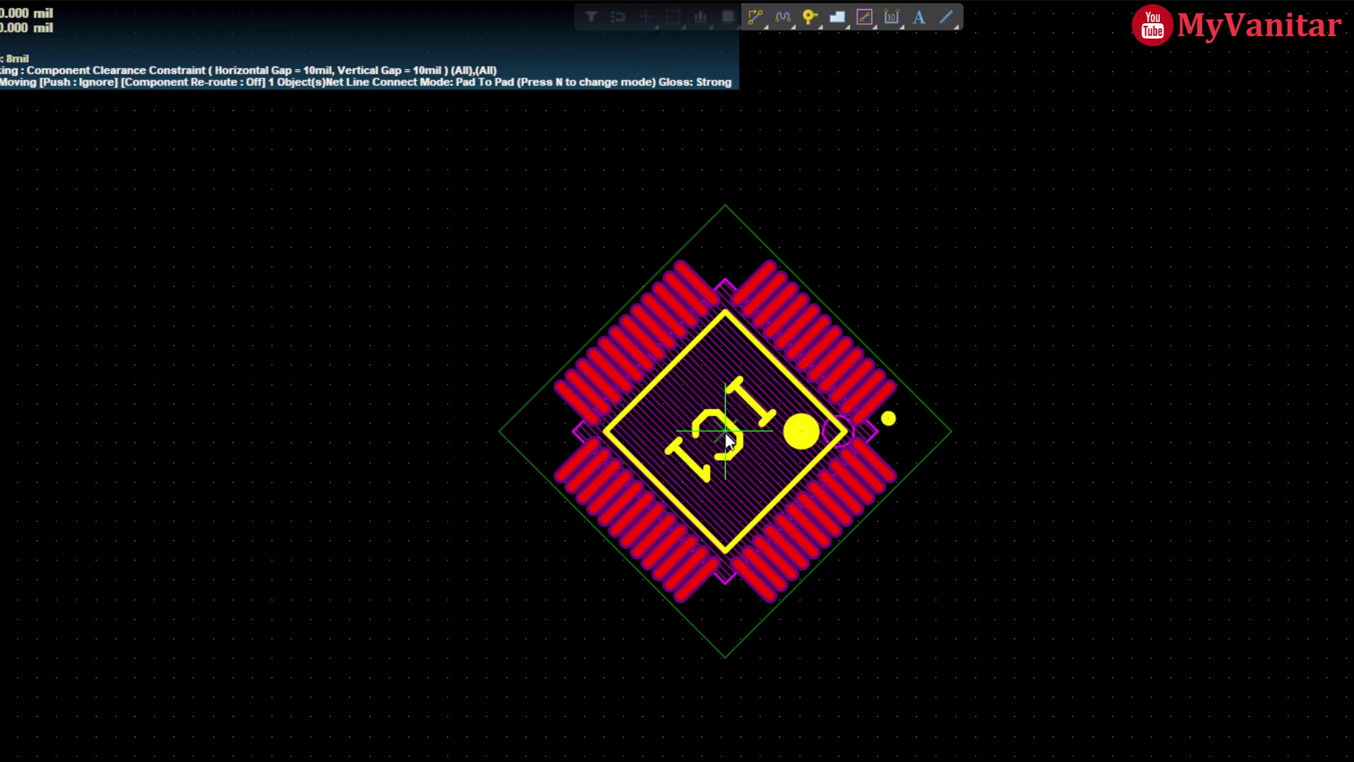
{"action": "key", "text": "space"}
{"action": "key", "text": "space"}
{"action": "key", "text": "space"}
{"action": "key", "text": "space"}
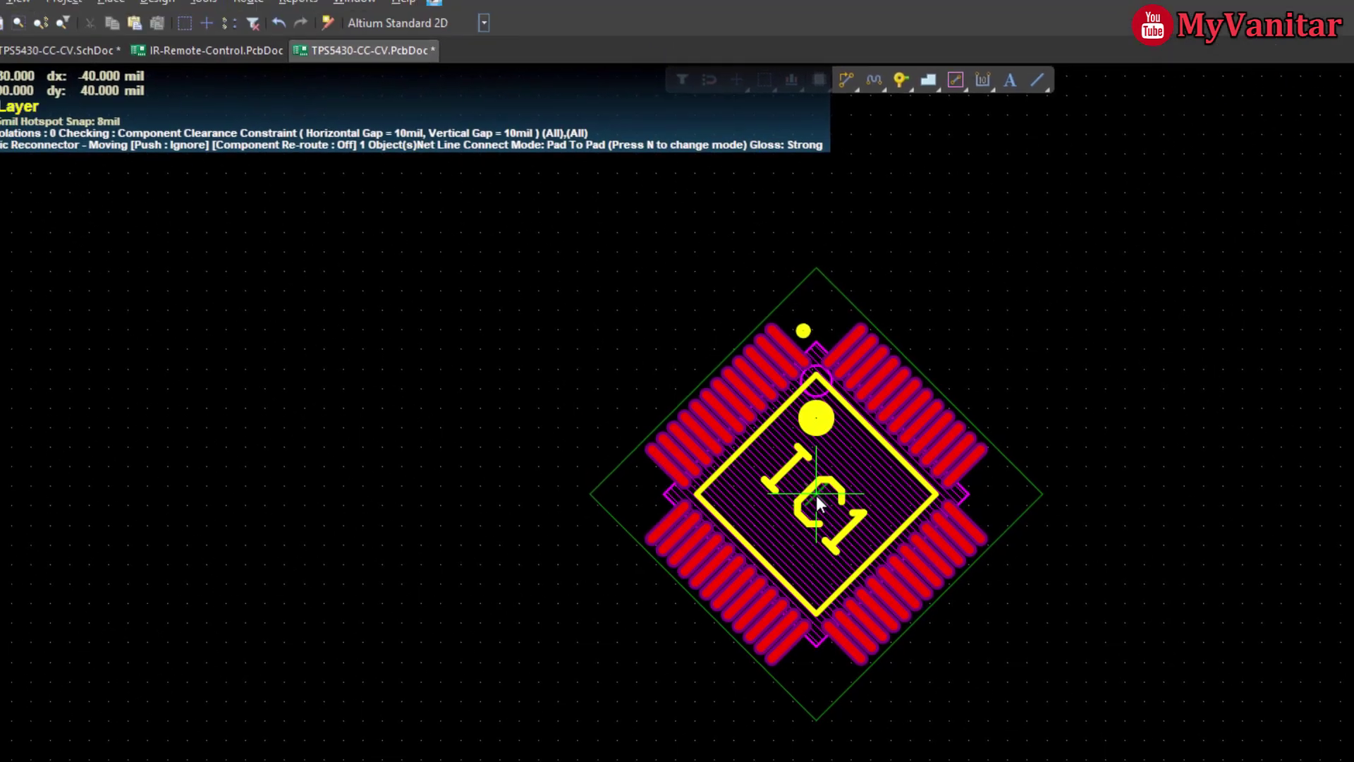
{"action": "left_click", "coordinate": [817, 501]}
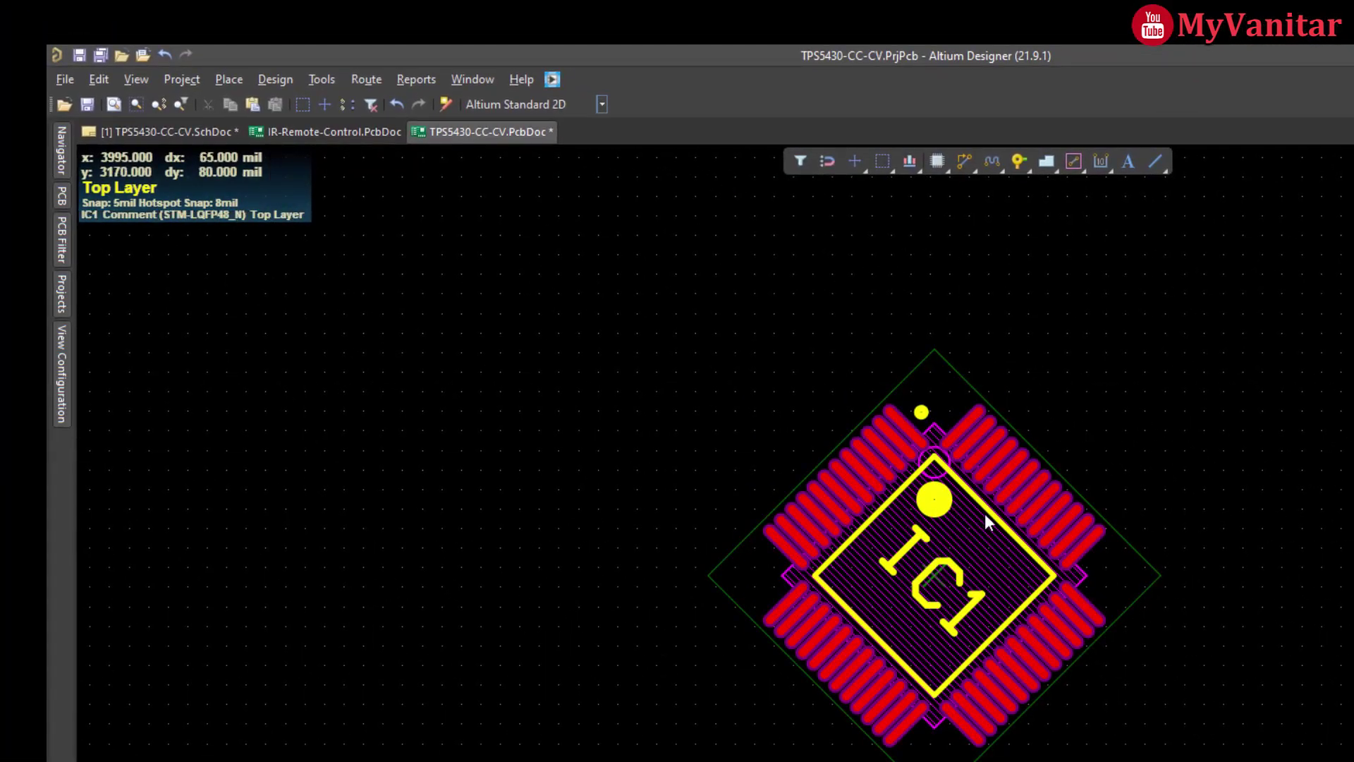
- Rotate IC1 by 45° with Edit > Move > Rotate Selection and spin it back square
{"action": "left_click", "coordinate": [989, 545]}
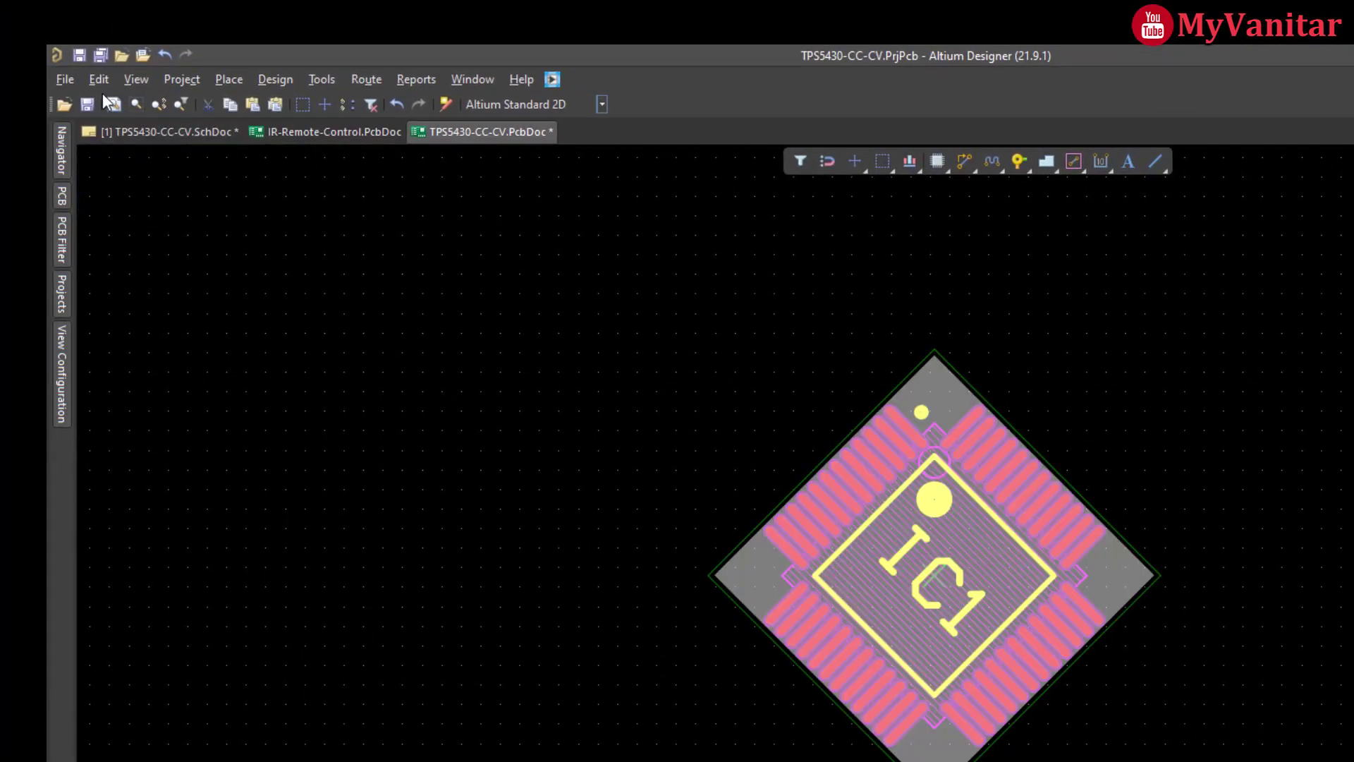
{"action": "left_click", "coordinate": [98, 80]}
{"action": "mouse_move", "coordinate": [244, 395]}
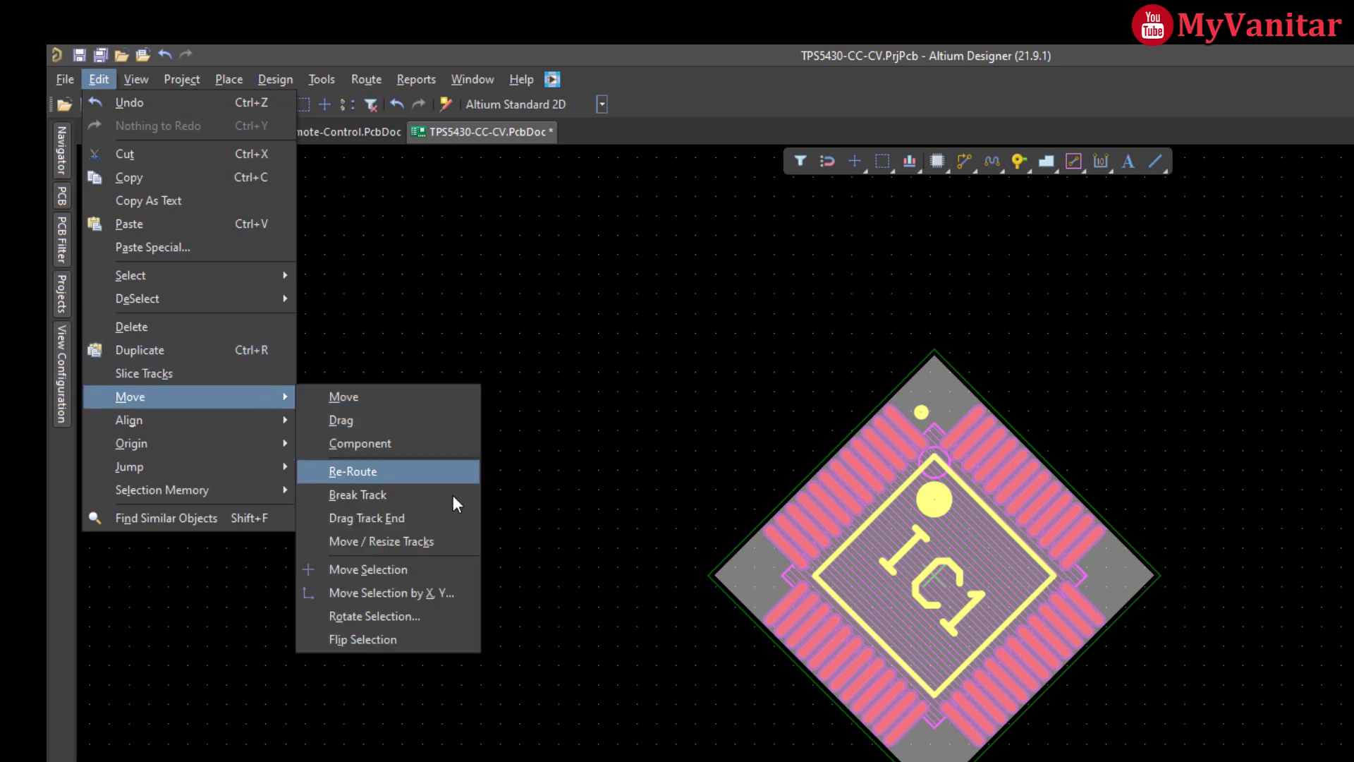
{"action": "left_click", "coordinate": [446, 613]}
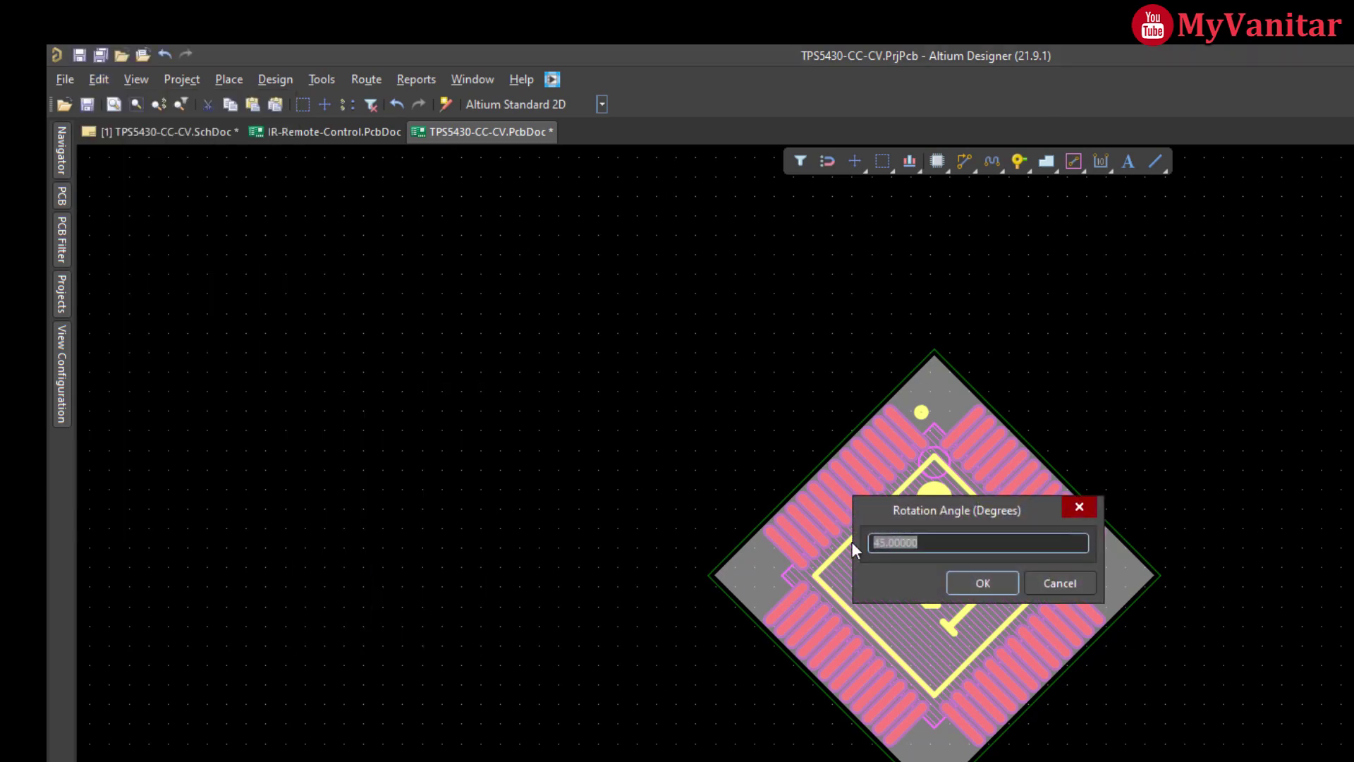
{"action": "left_click", "coordinate": [967, 584]}
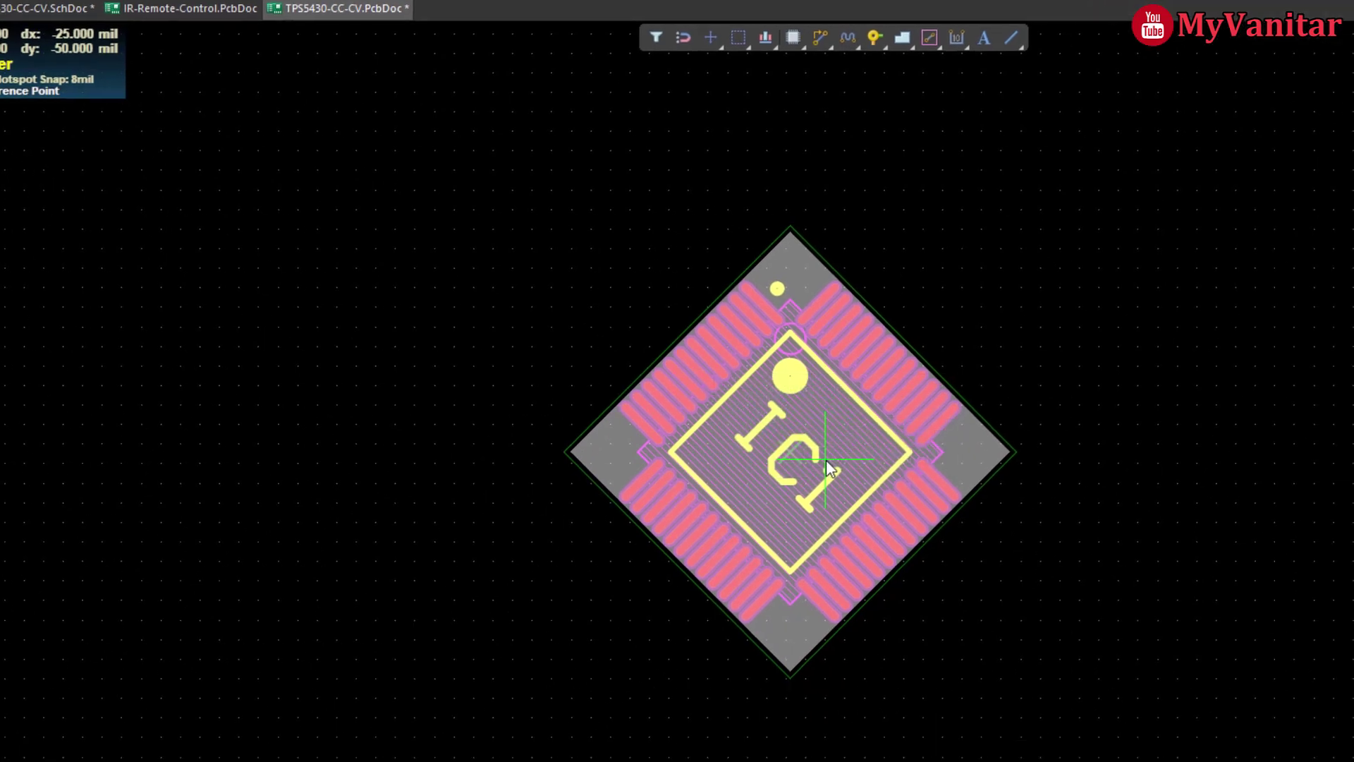
{"action": "left_click", "coordinate": [824, 448]}
{"action": "left_click_drag", "start_coordinate": [798, 470], "coordinate": [796, 446]}
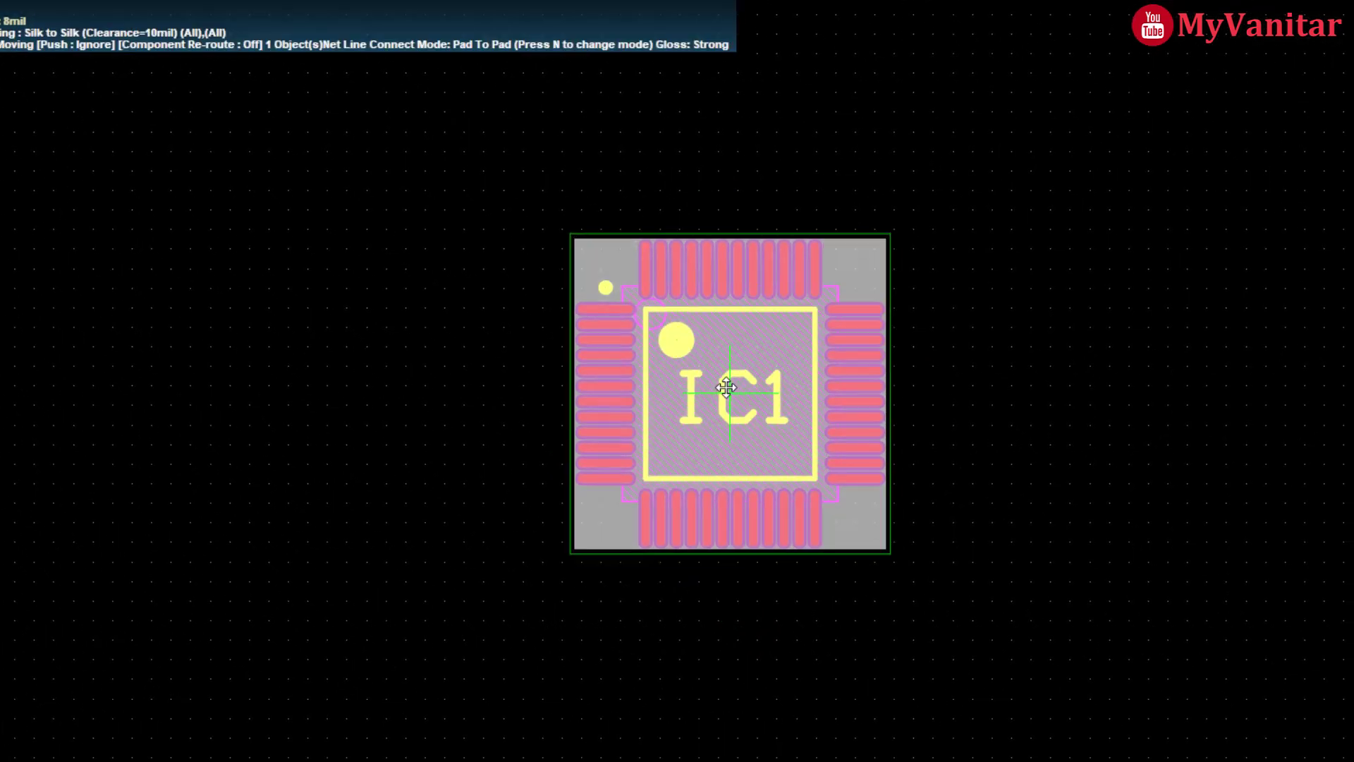
{"action": "key", "text": "space"}
{"action": "key", "text": "space"}
{"action": "key", "text": "space"}
{"action": "key", "text": "space"}
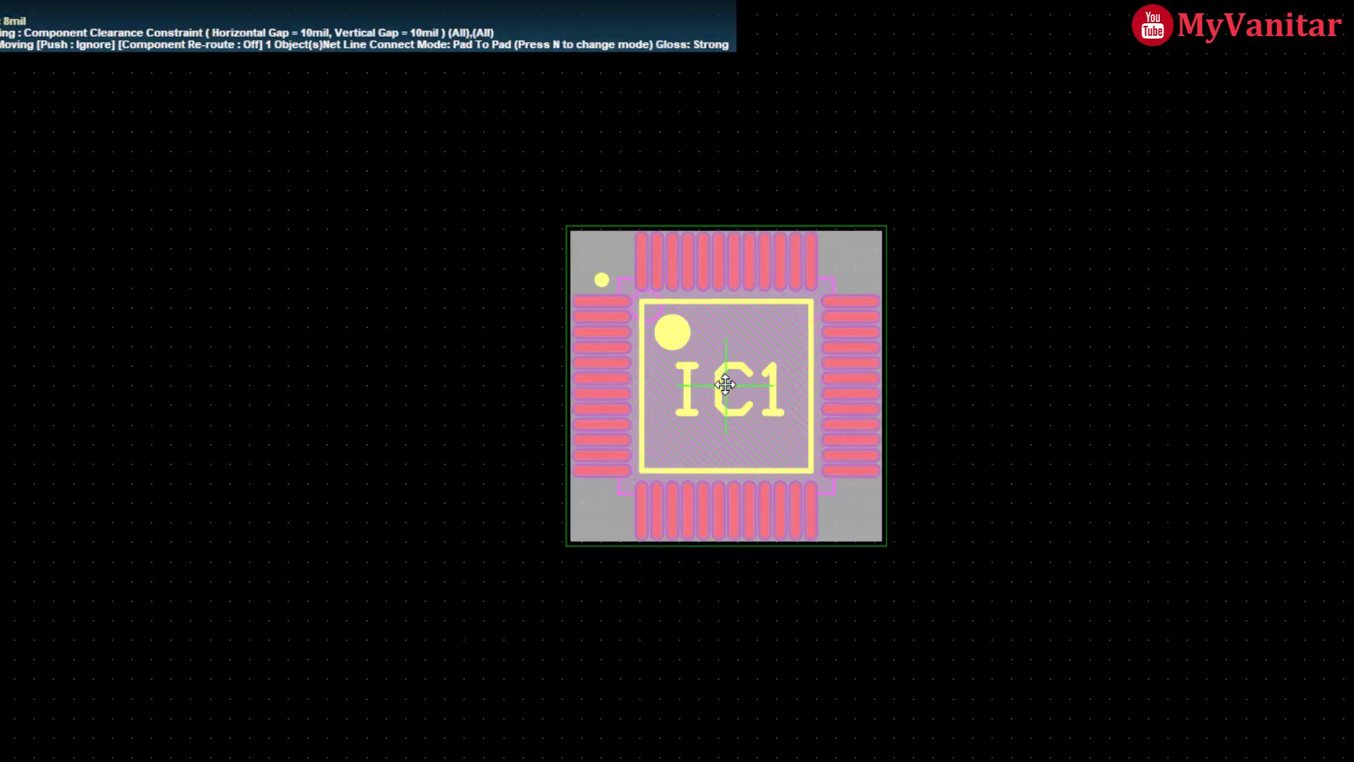
{"action": "left_click", "coordinate": [726, 384]}
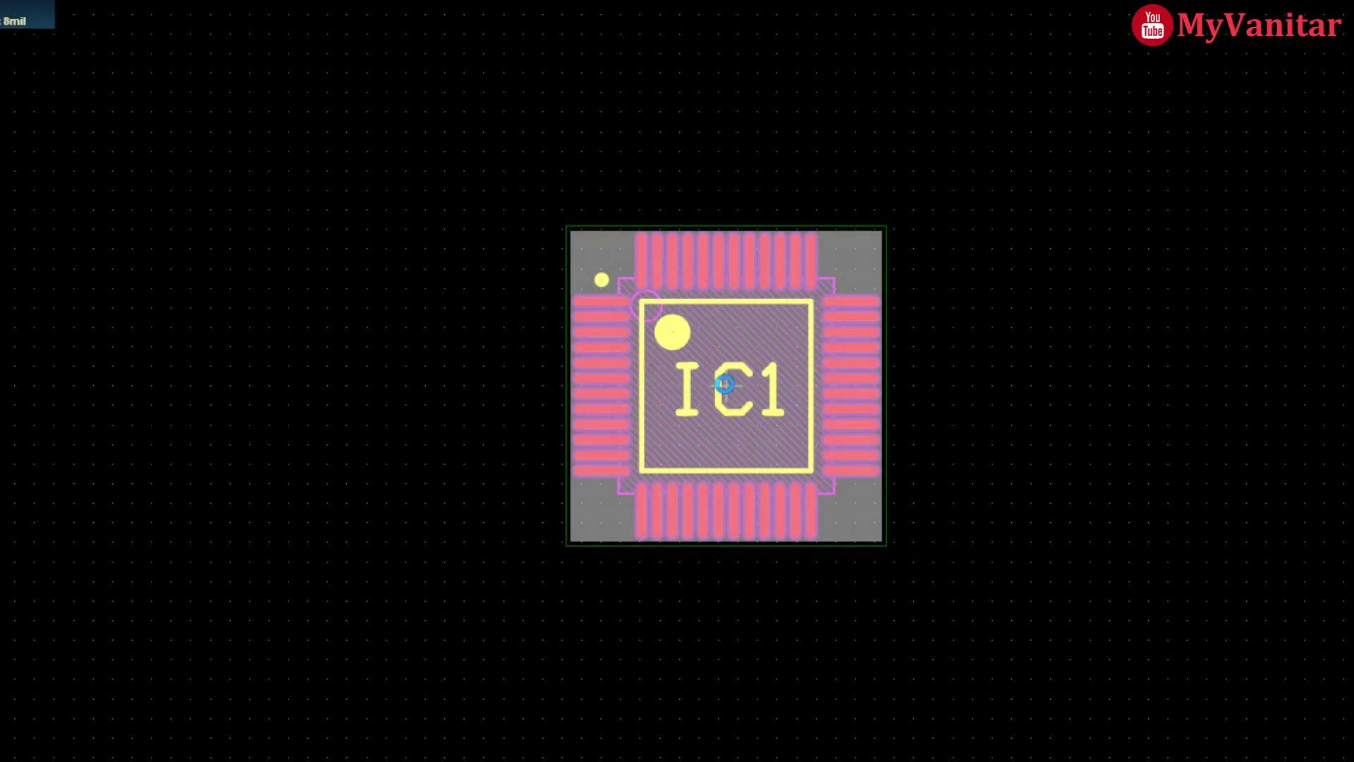
{"action": "left_click", "coordinate": [860, 176]}
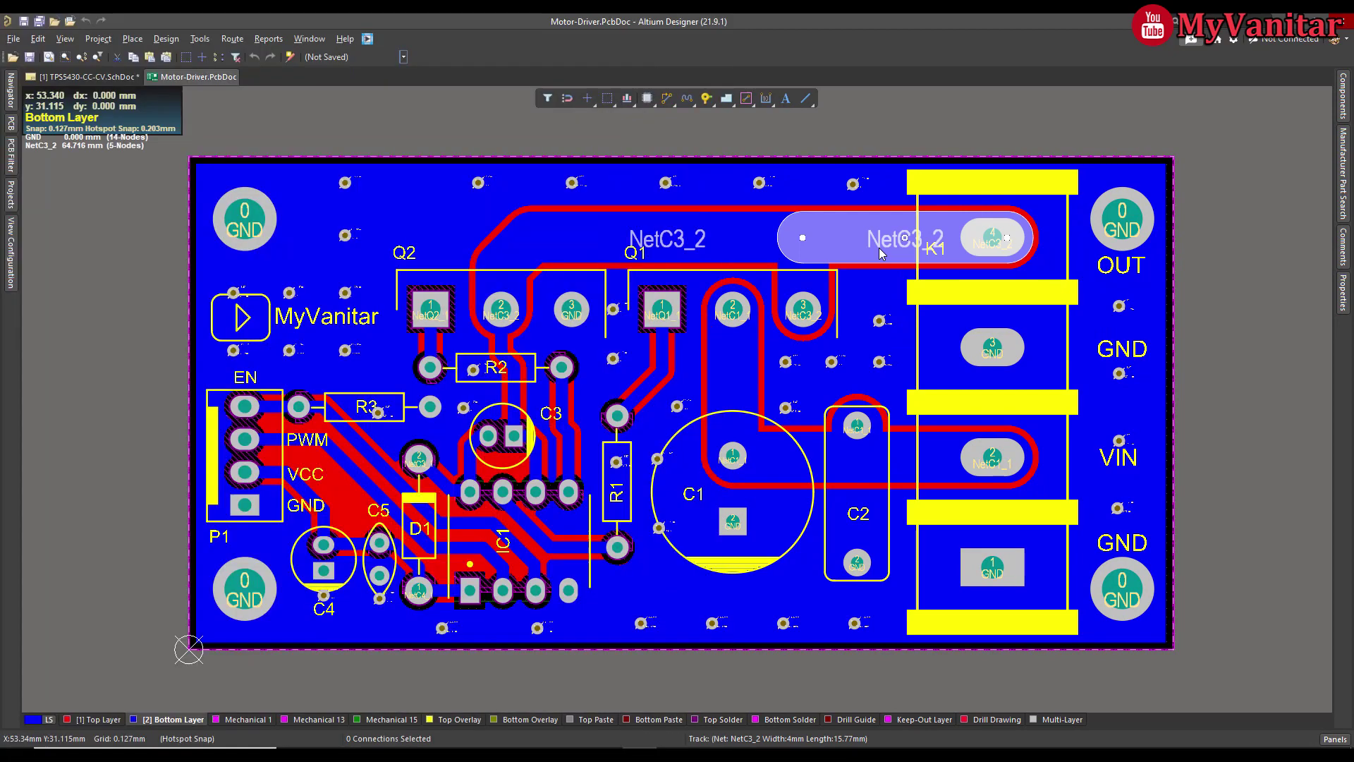
- Confirm in the Properties panel that the NetC3_2 track width is 4mm
{"action": "left_click", "coordinate": [879, 248]}
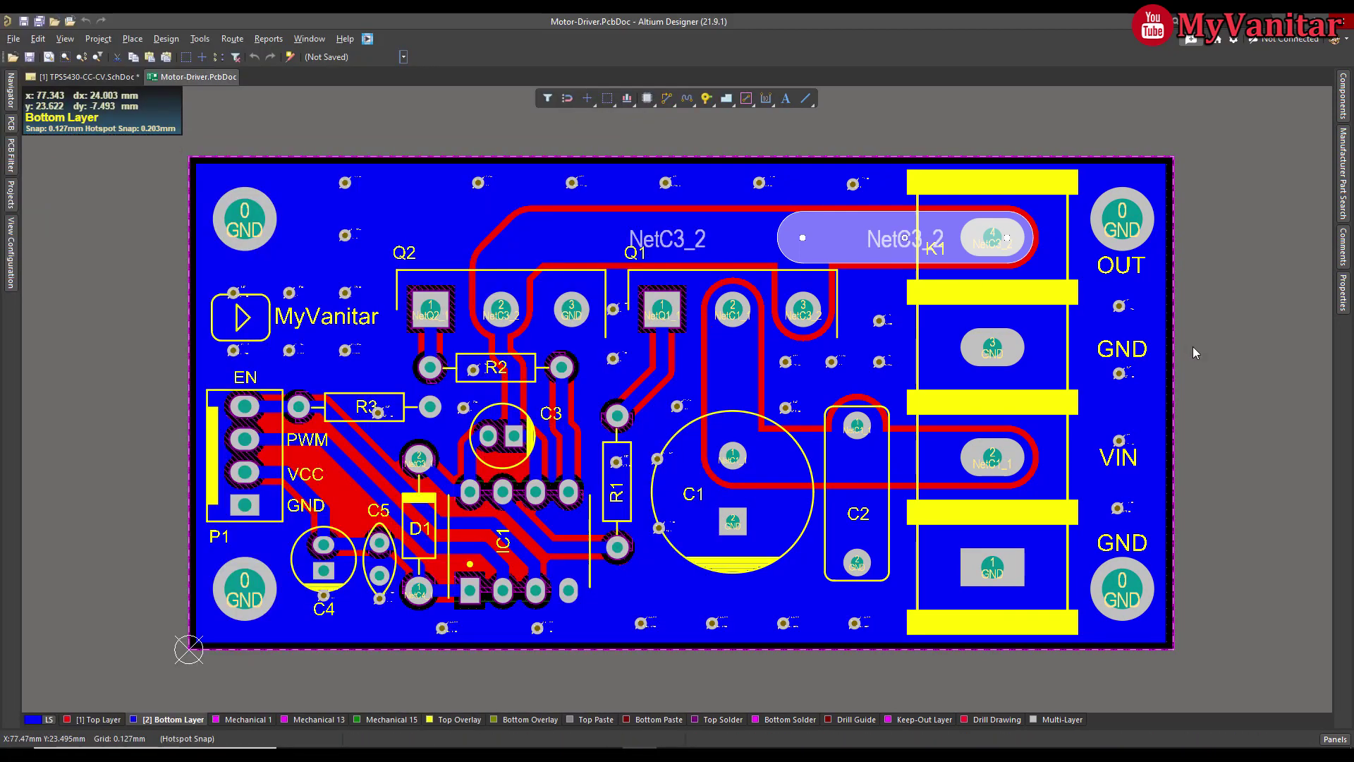
{"action": "left_click", "coordinate": [1344, 303]}
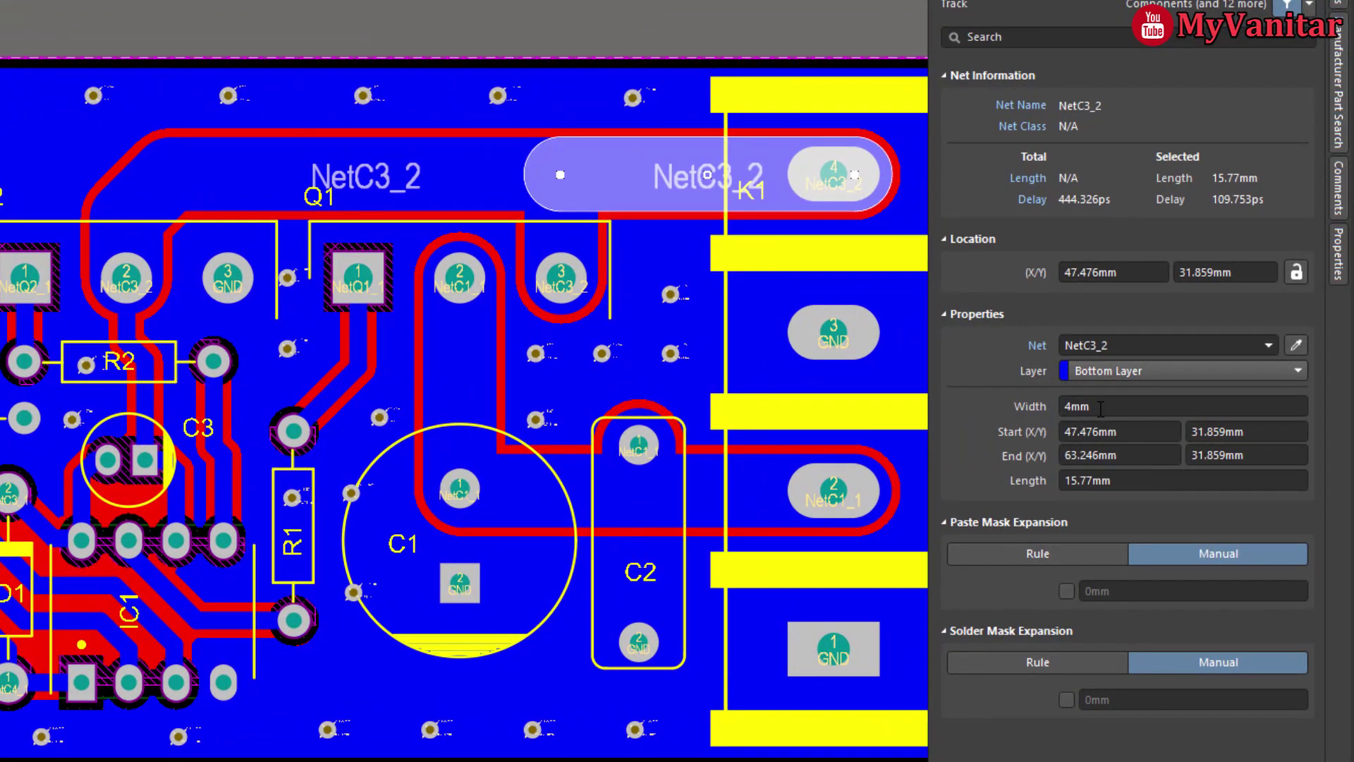
{"action": "left_click", "coordinate": [717, 4]}
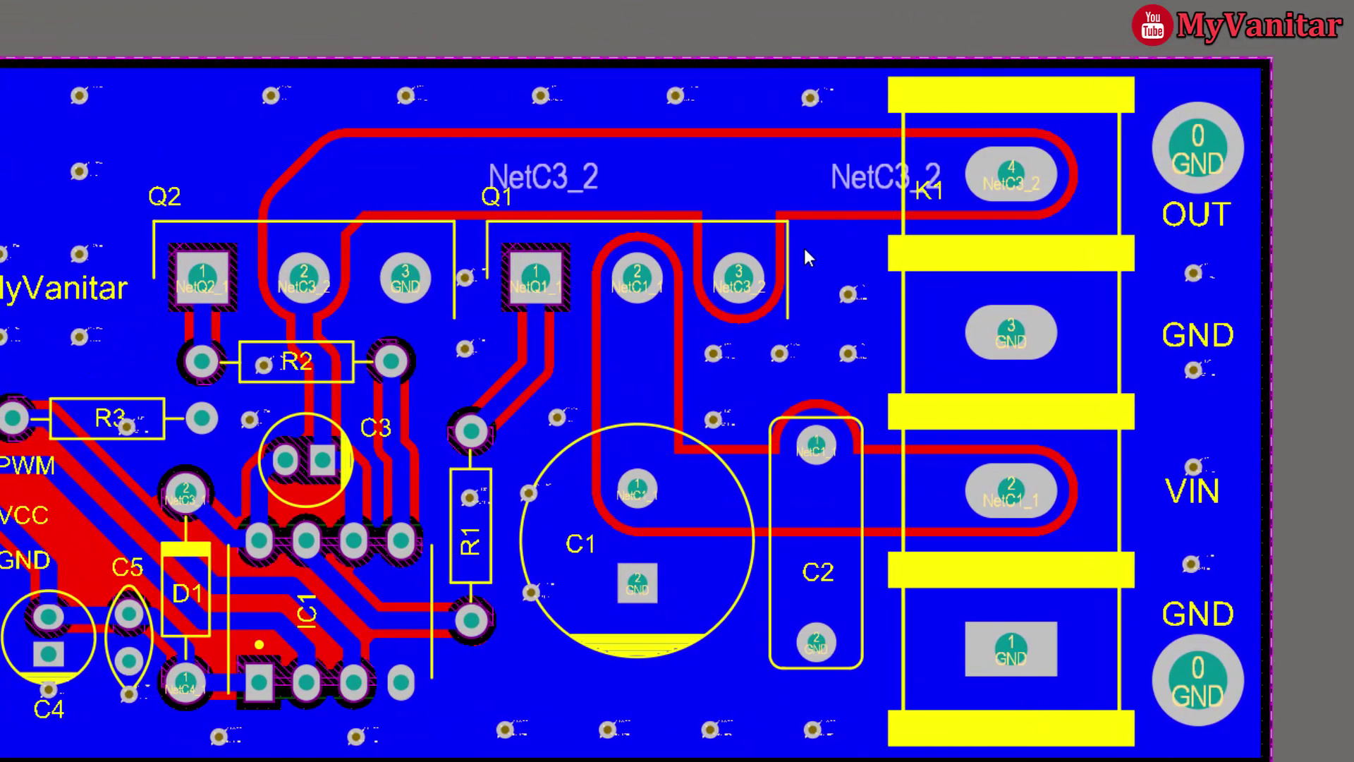
- Select the right-hand, long middle and diagonal NetC3_2 track segments together
{"action": "left_click", "coordinate": [830, 183]}
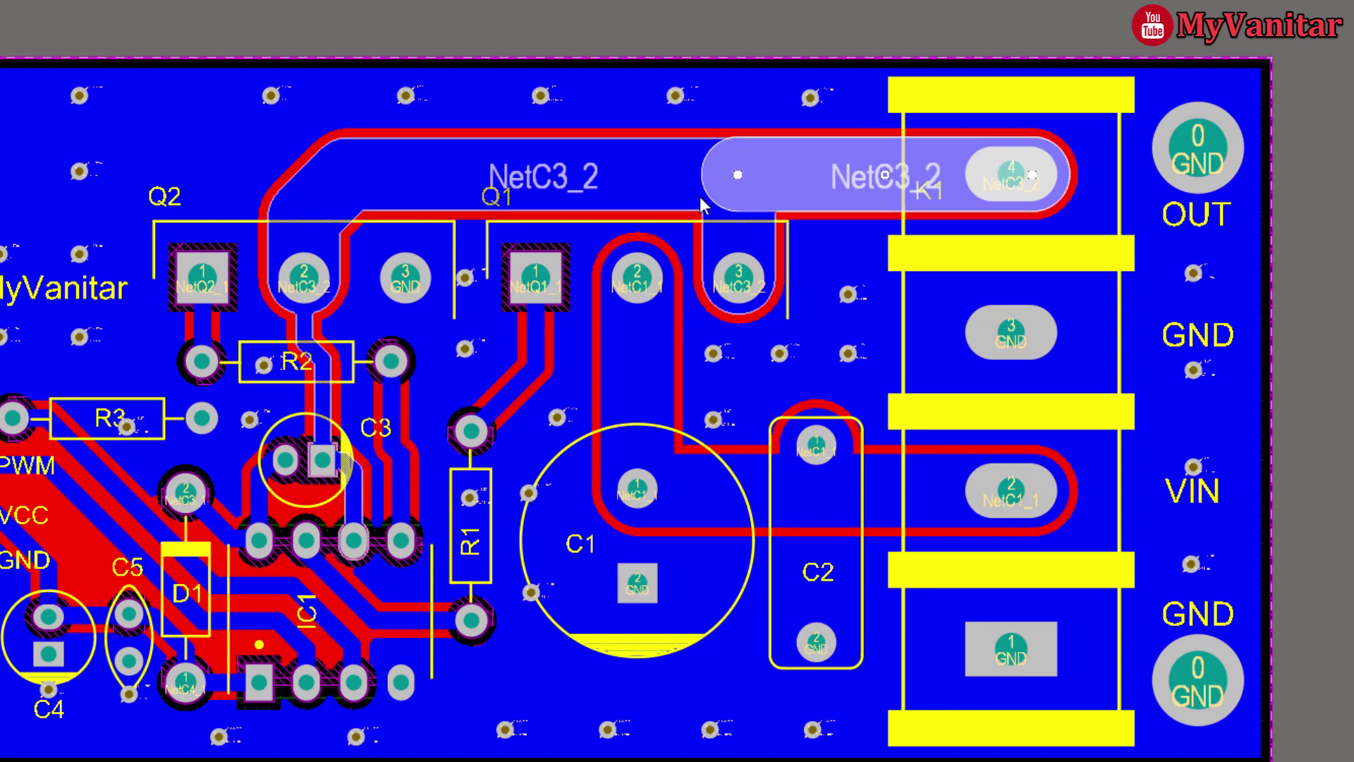
{"action": "left_click", "coordinate": [468, 196], "text": "shift"}
{"action": "left_click", "coordinate": [308, 189], "text": "shift"}
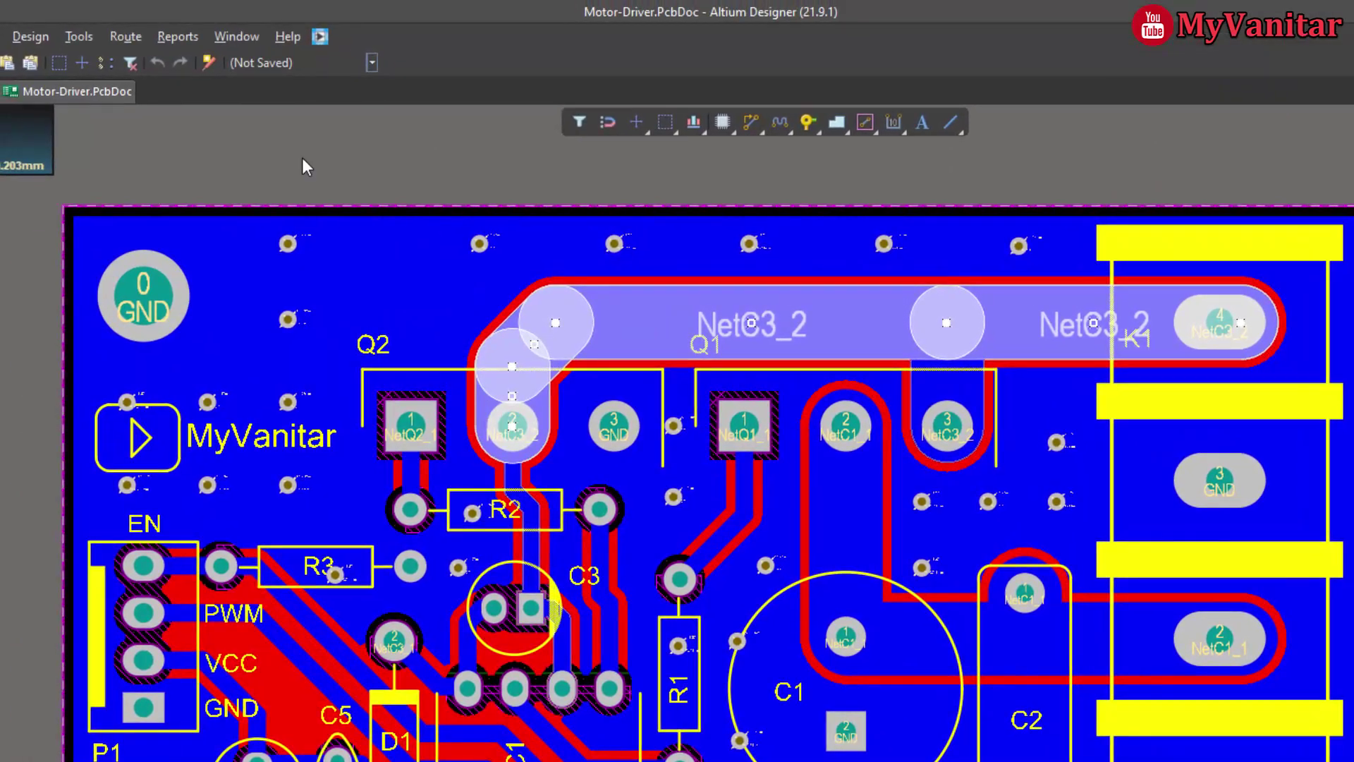
- Measure the selected NetC3_2 segments with Reports > Measure Selected Objects, giving 43.313mm (1705.253mil)
{"action": "left_click", "coordinate": [175, 39]}
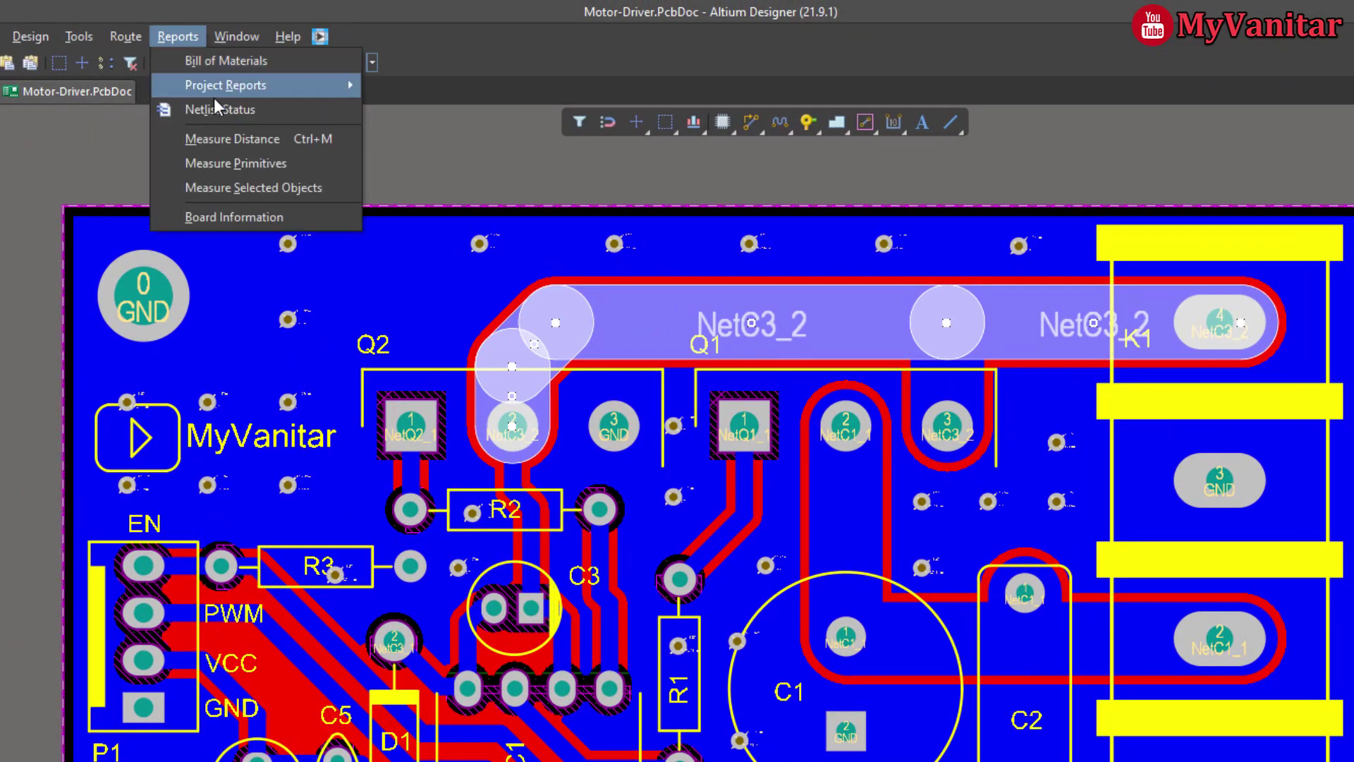
{"action": "left_click", "coordinate": [324, 198]}
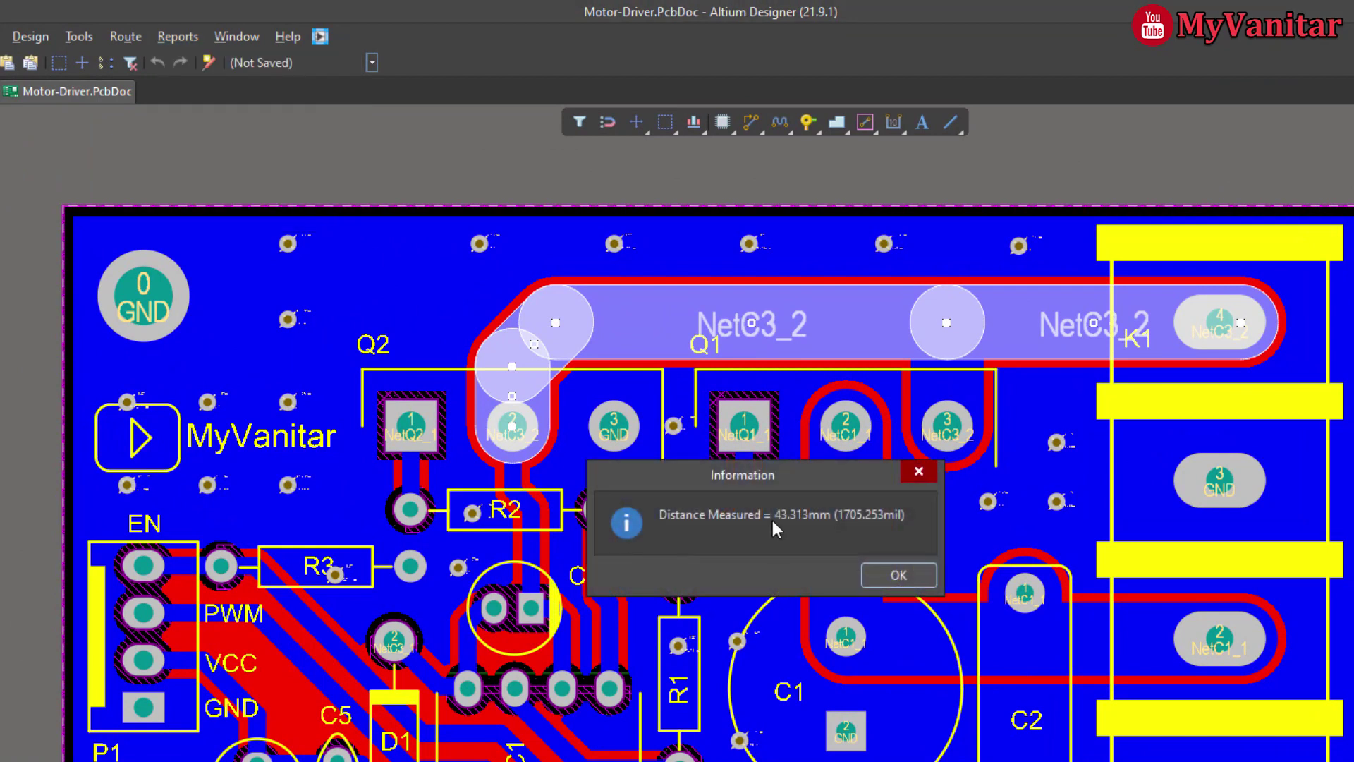
{"action": "left_click_drag", "start_coordinate": [772, 478], "coordinate": [804, 430]}
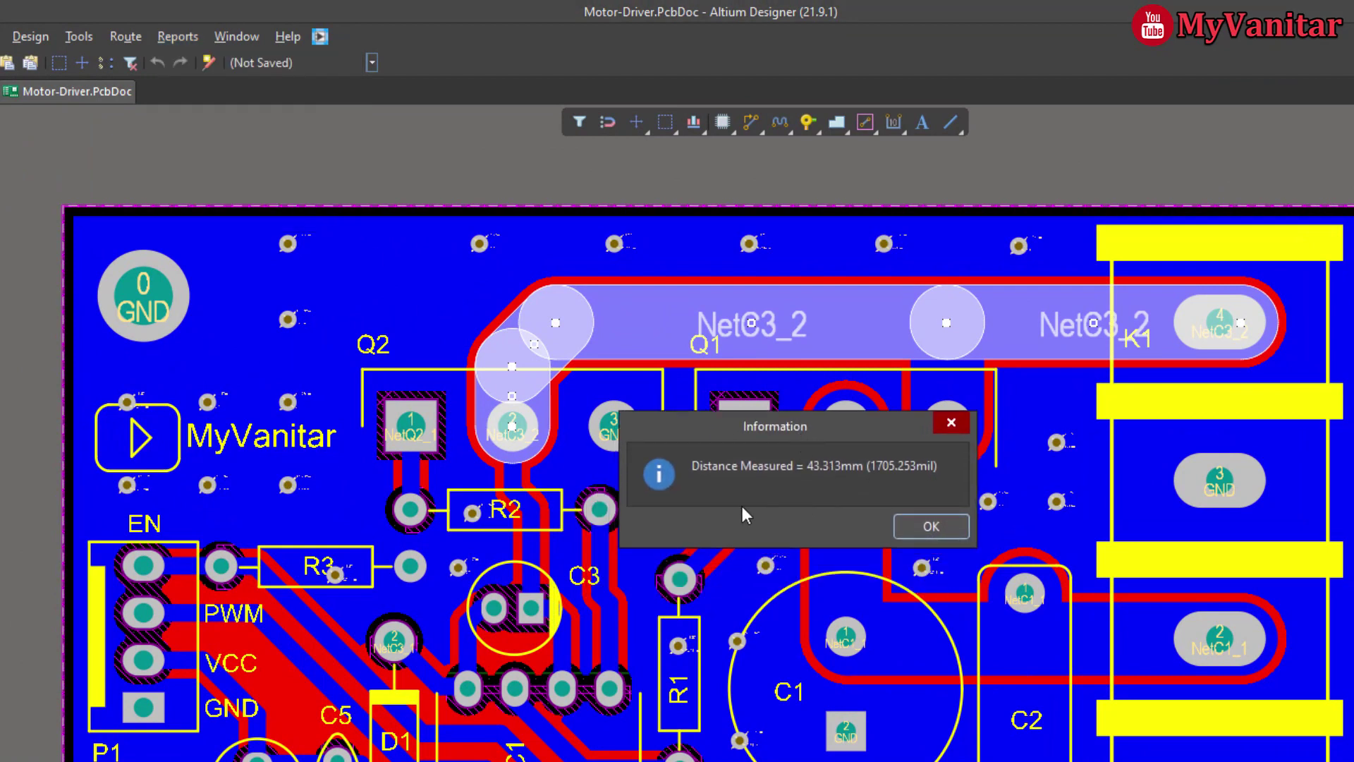